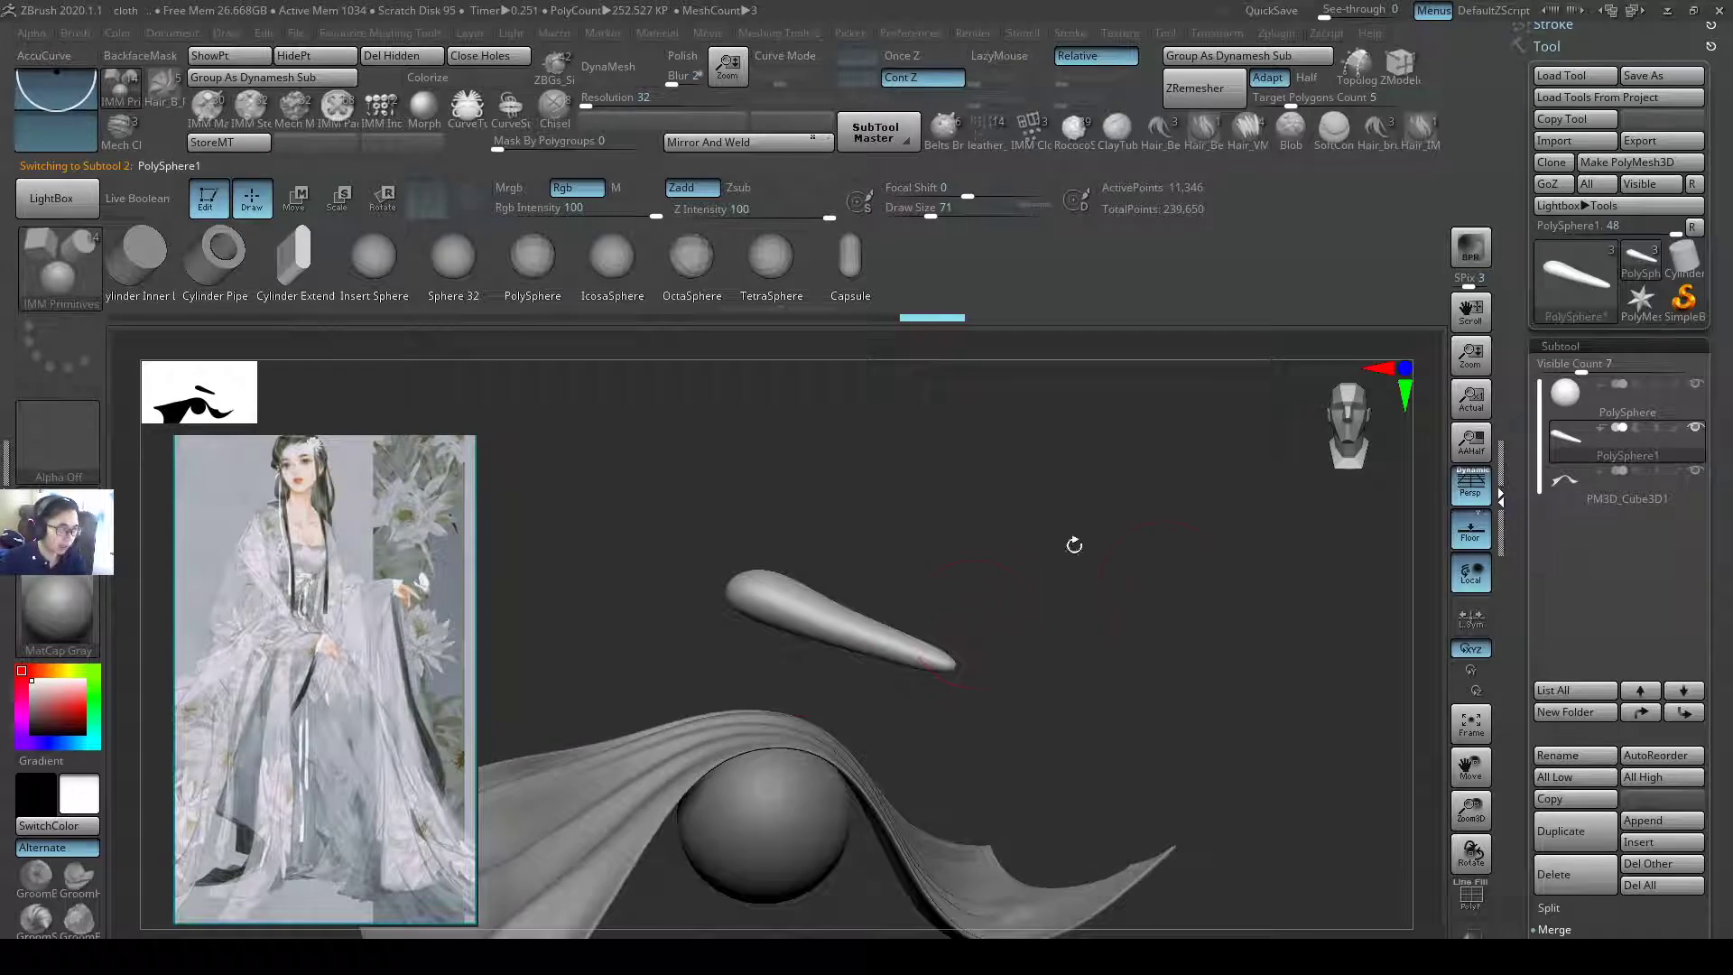
click(1560, 830)
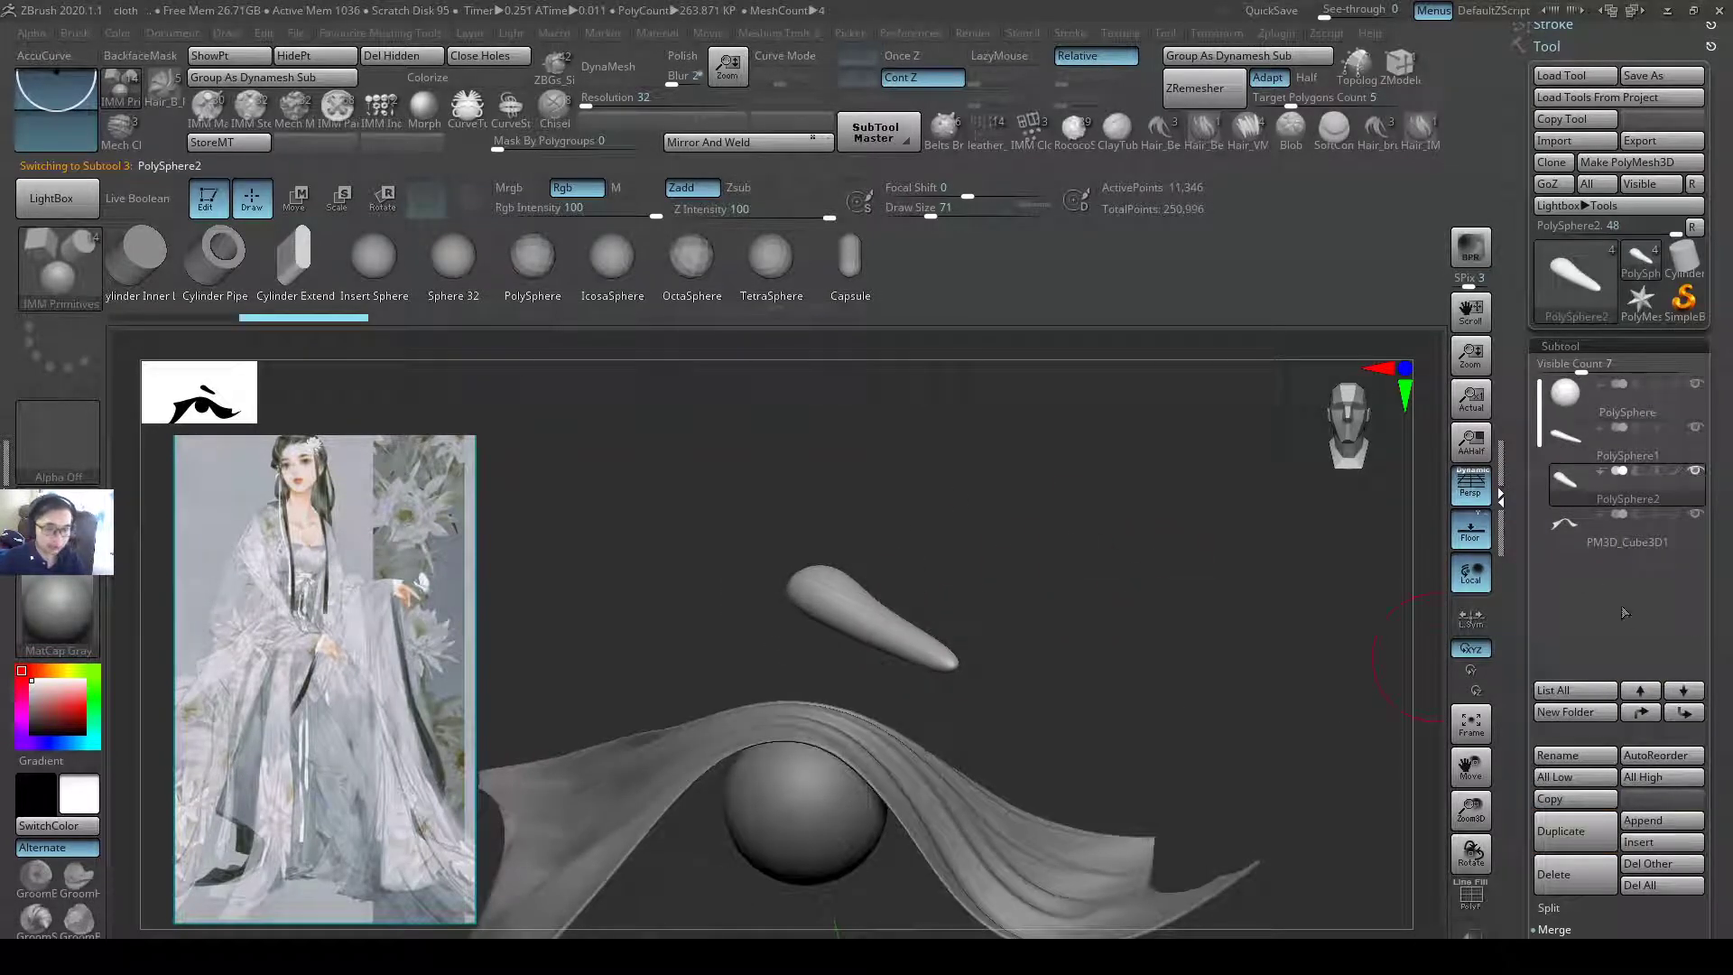
click(1575, 880)
click(1409, 919)
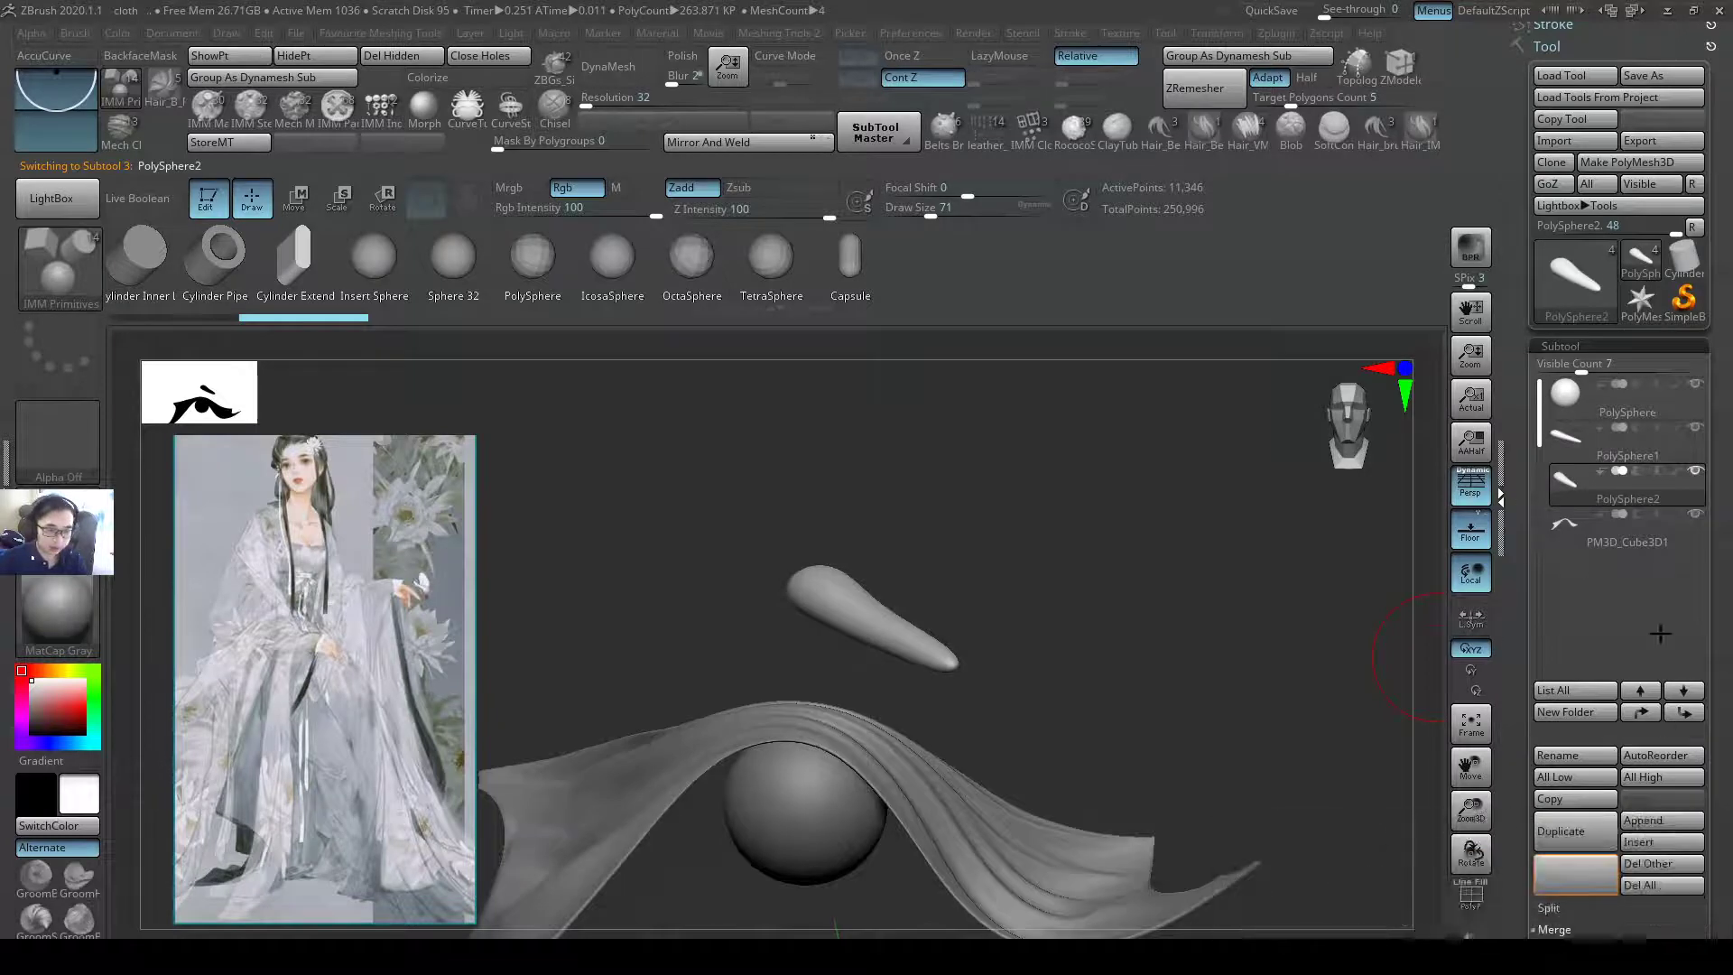
drag(1074, 584, 996, 568)
key(ctrl)
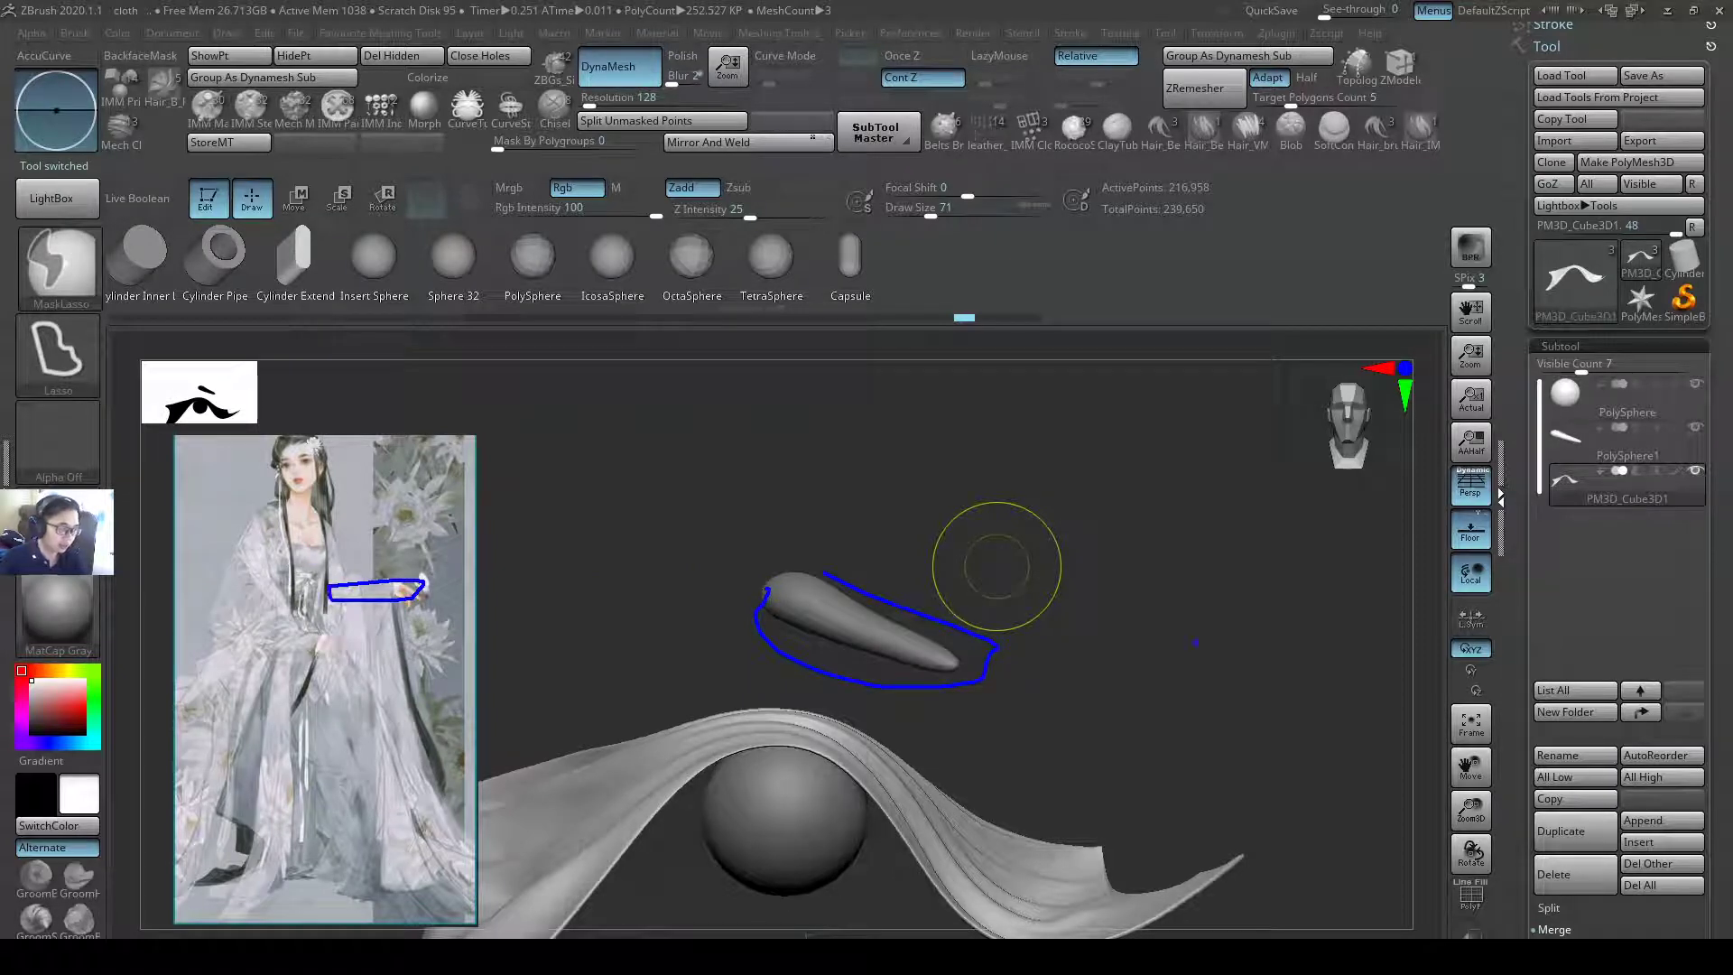
key(Escape)
- Insert a Cube3D subtool, raise it above the sphere to the tapered arm form, and flatten it into a slab
drag(1173, 695, 1254, 709)
click(1674, 835)
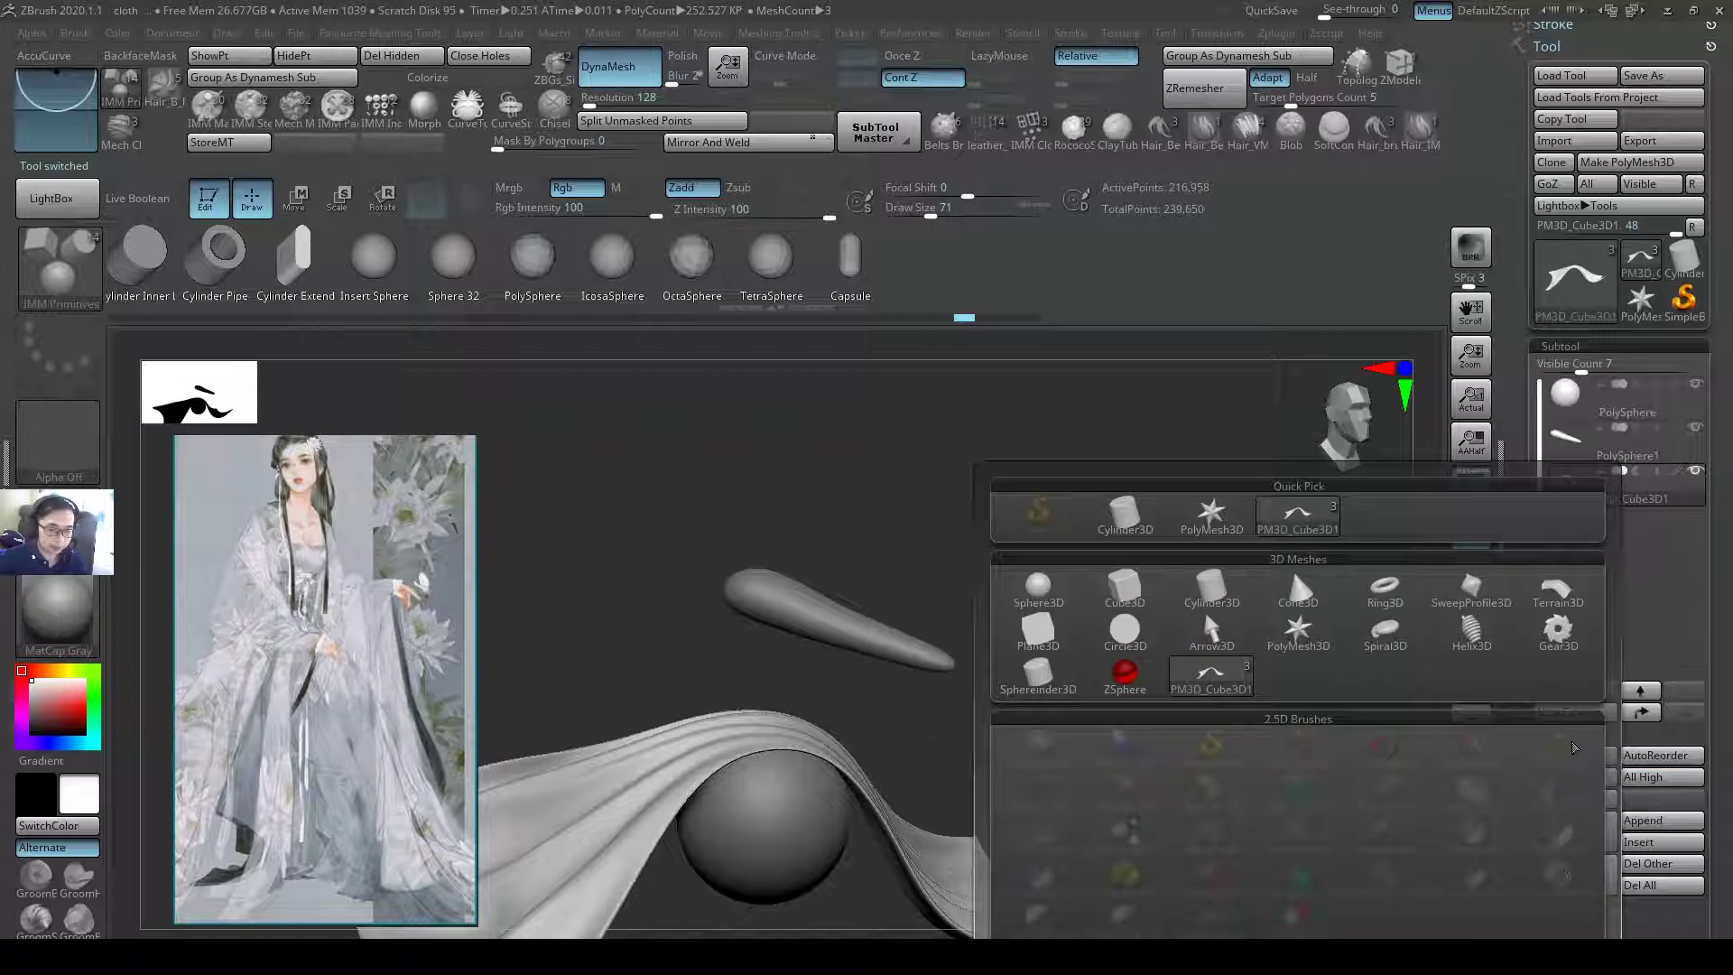
click(1119, 630)
key(w)
click(787, 767)
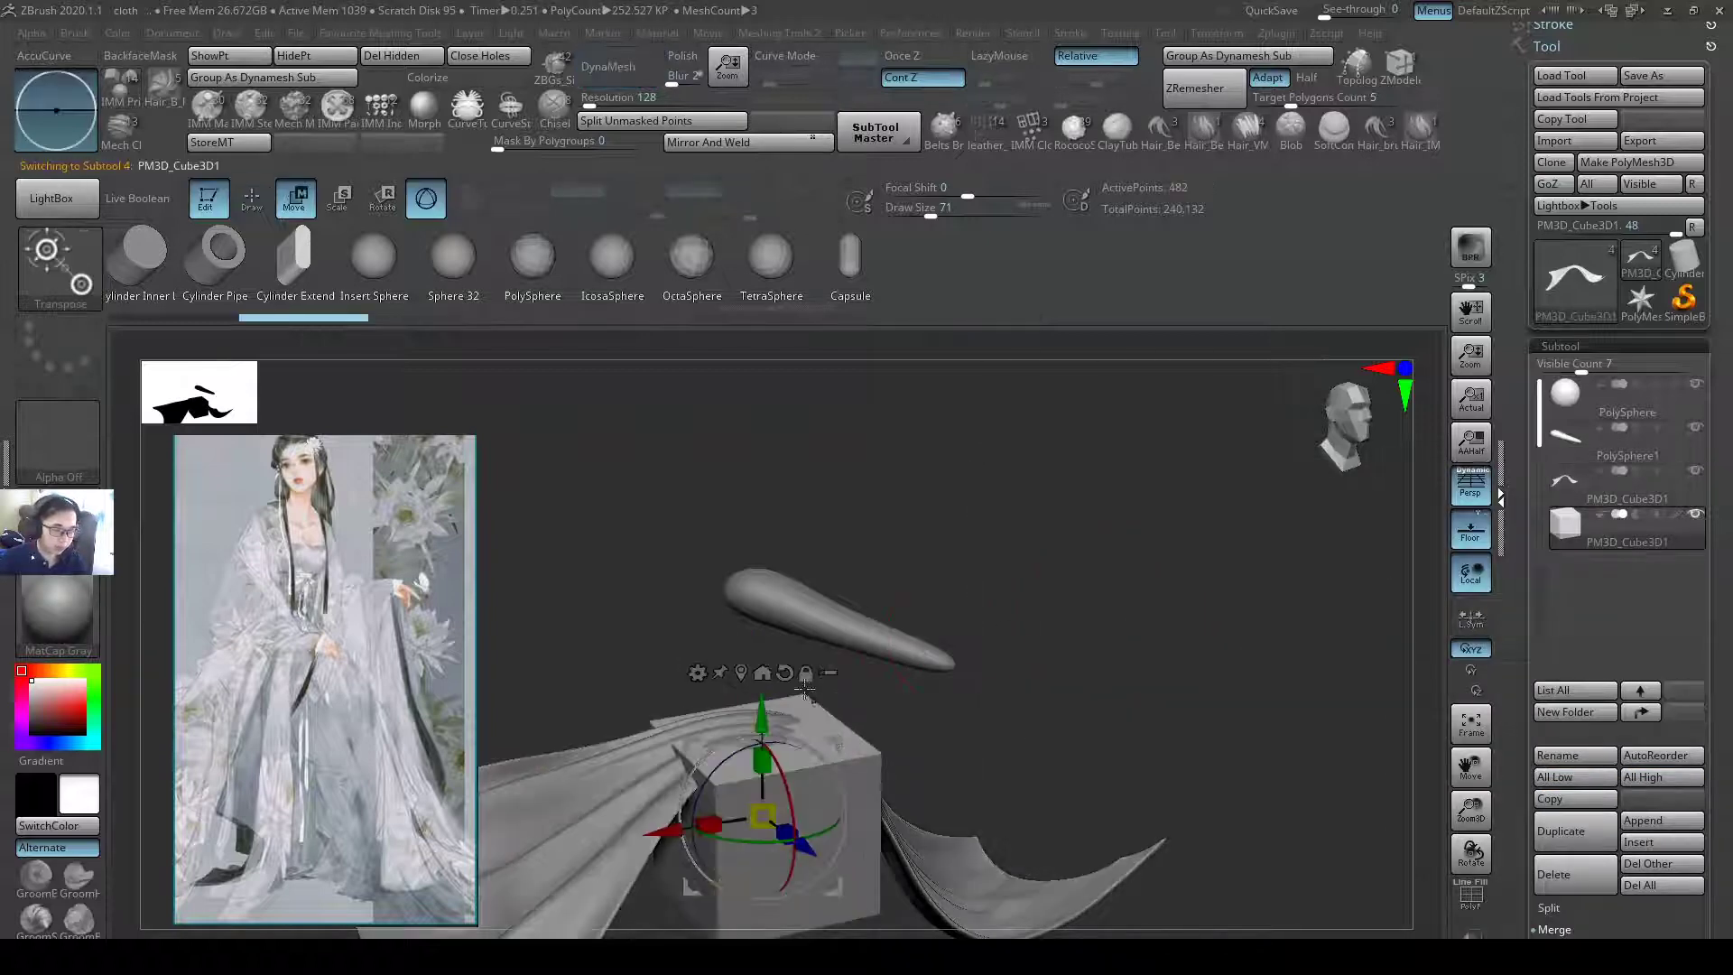
drag(793, 695, 763, 578)
key(r)
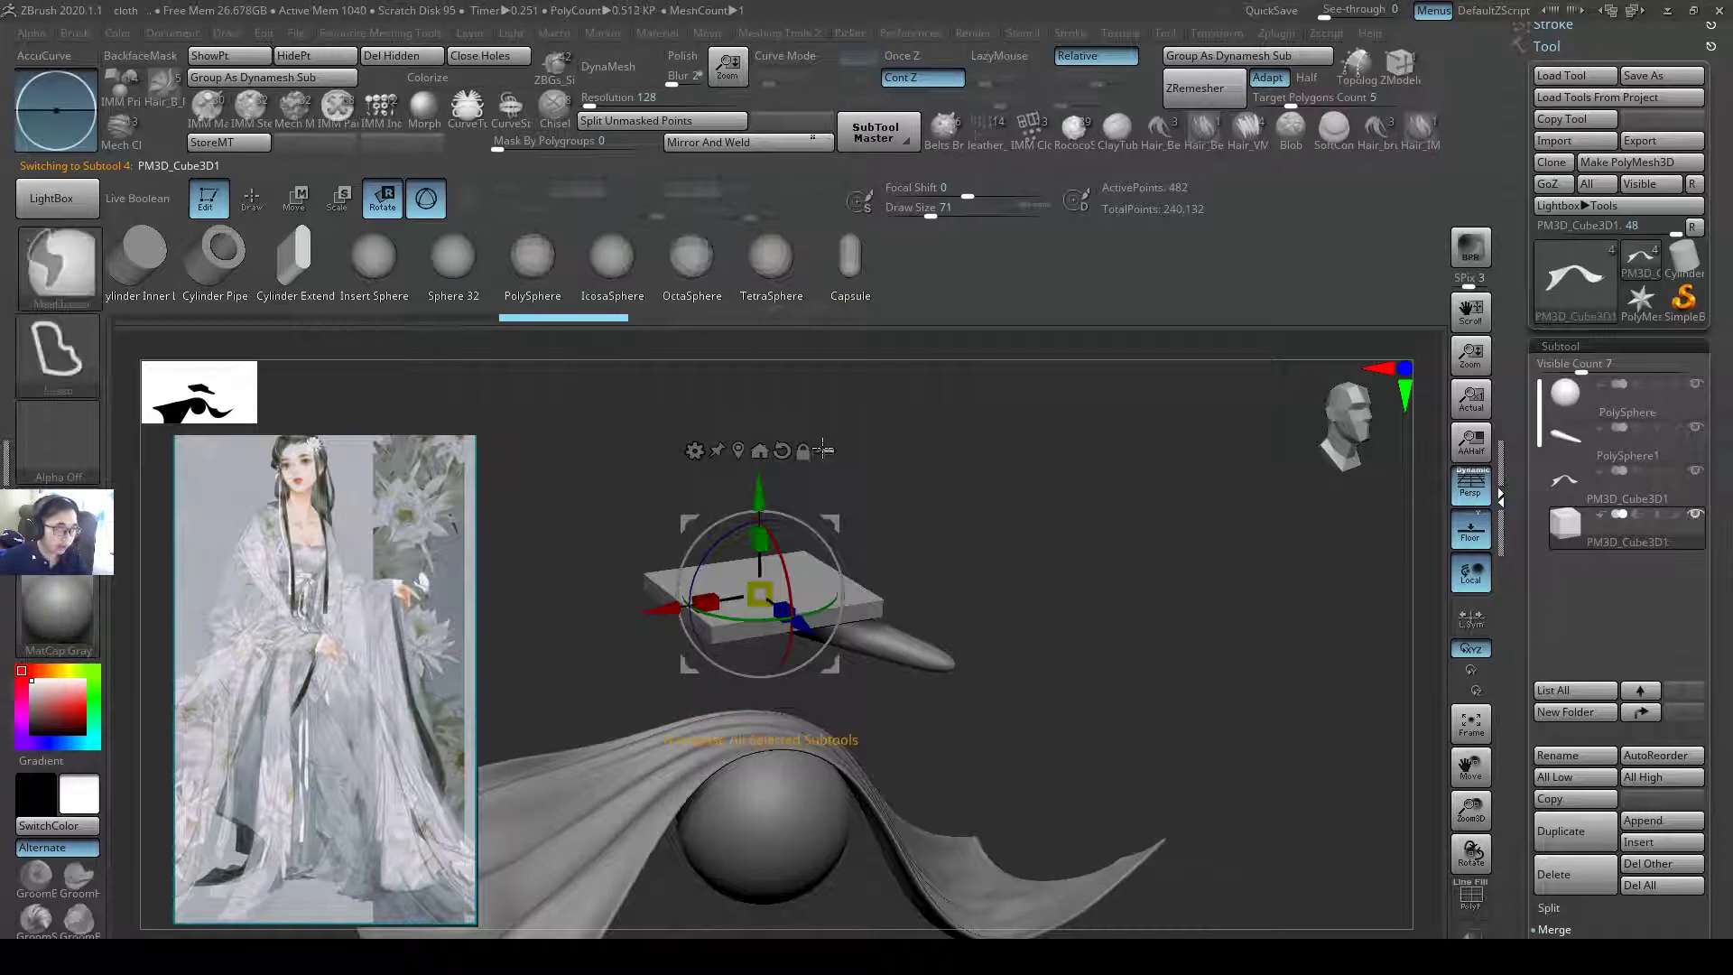
- Thin the slab further and tilt it to follow the slope of the tapered arm form
scroll(736, 534, up, 3)
key(q)
key(w)
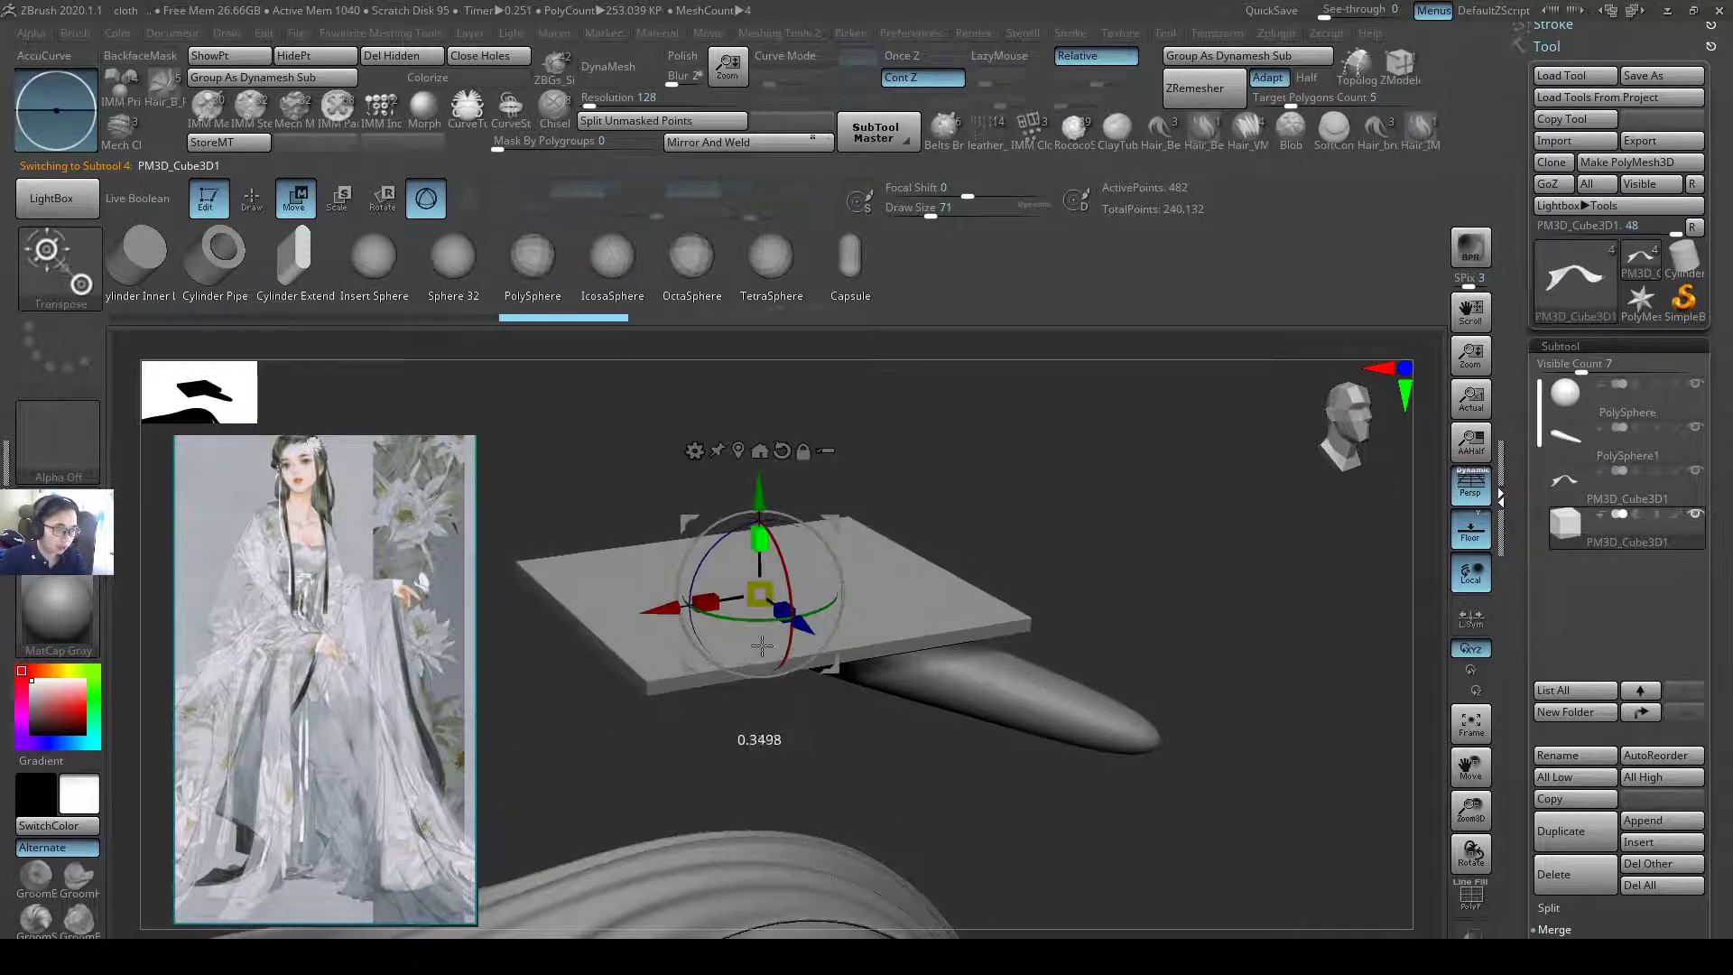
right_drag(757, 568, 817, 641)
drag(816, 640, 794, 622)
right_drag(794, 623, 899, 564)
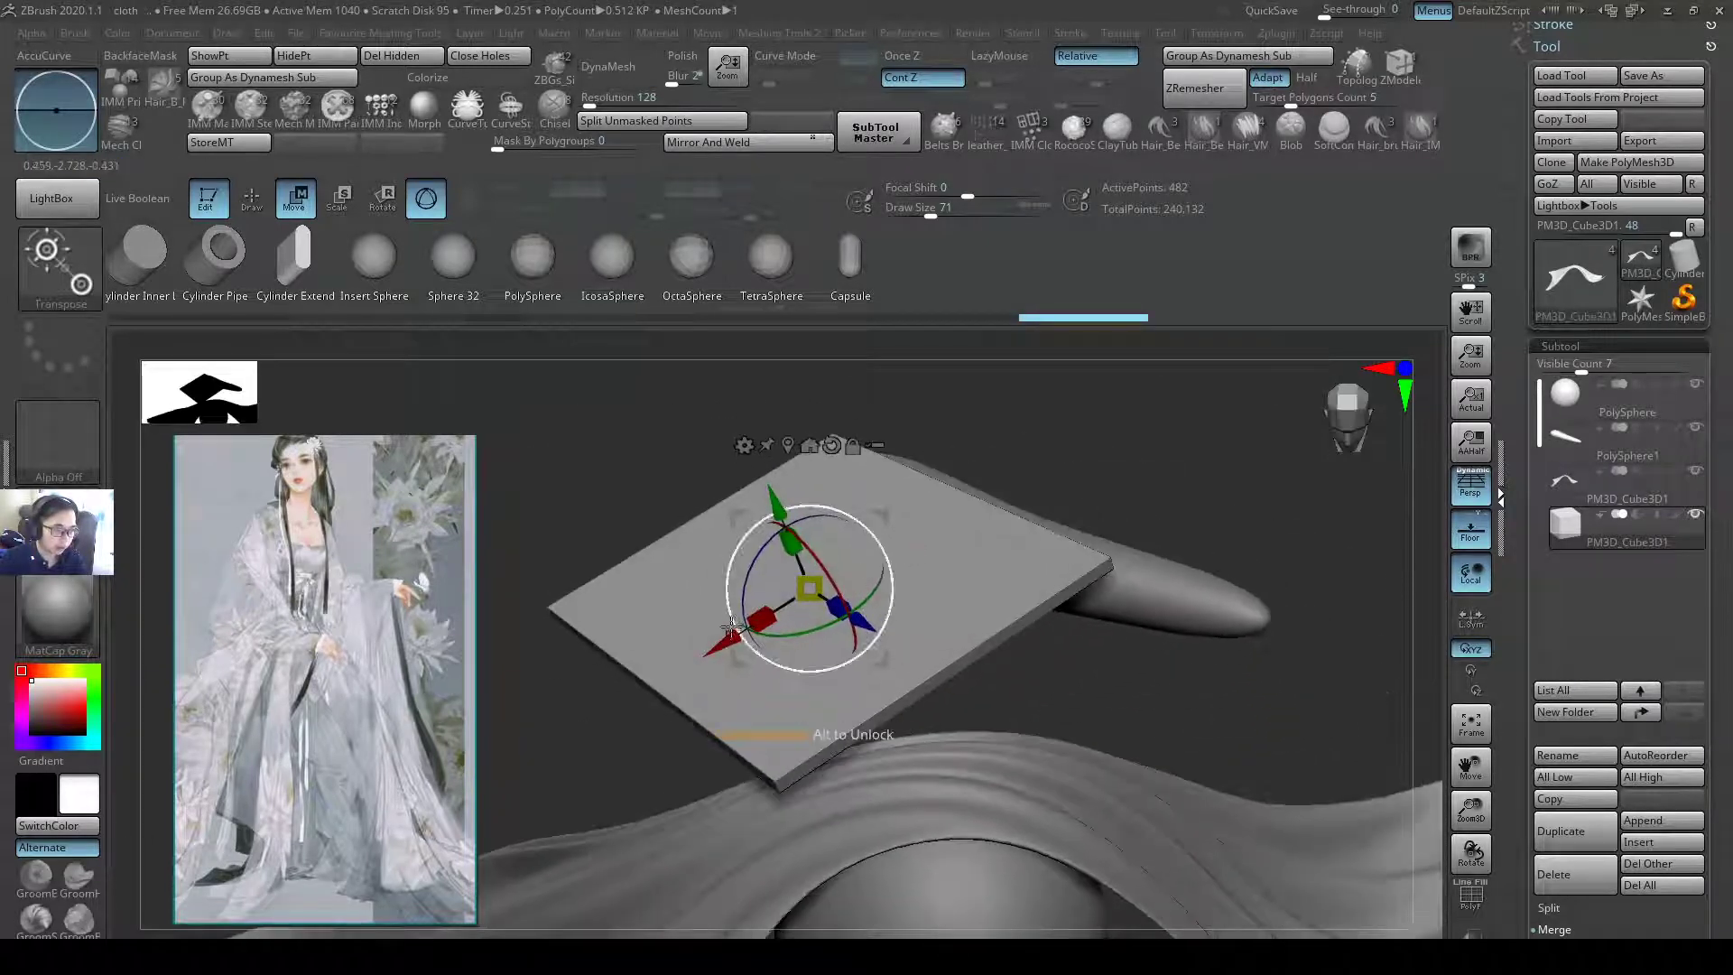
- Adjust the slab's proportions and position into a thin rectangular sheet lying across the top of the arm form
right_drag(731, 632, 1066, 647)
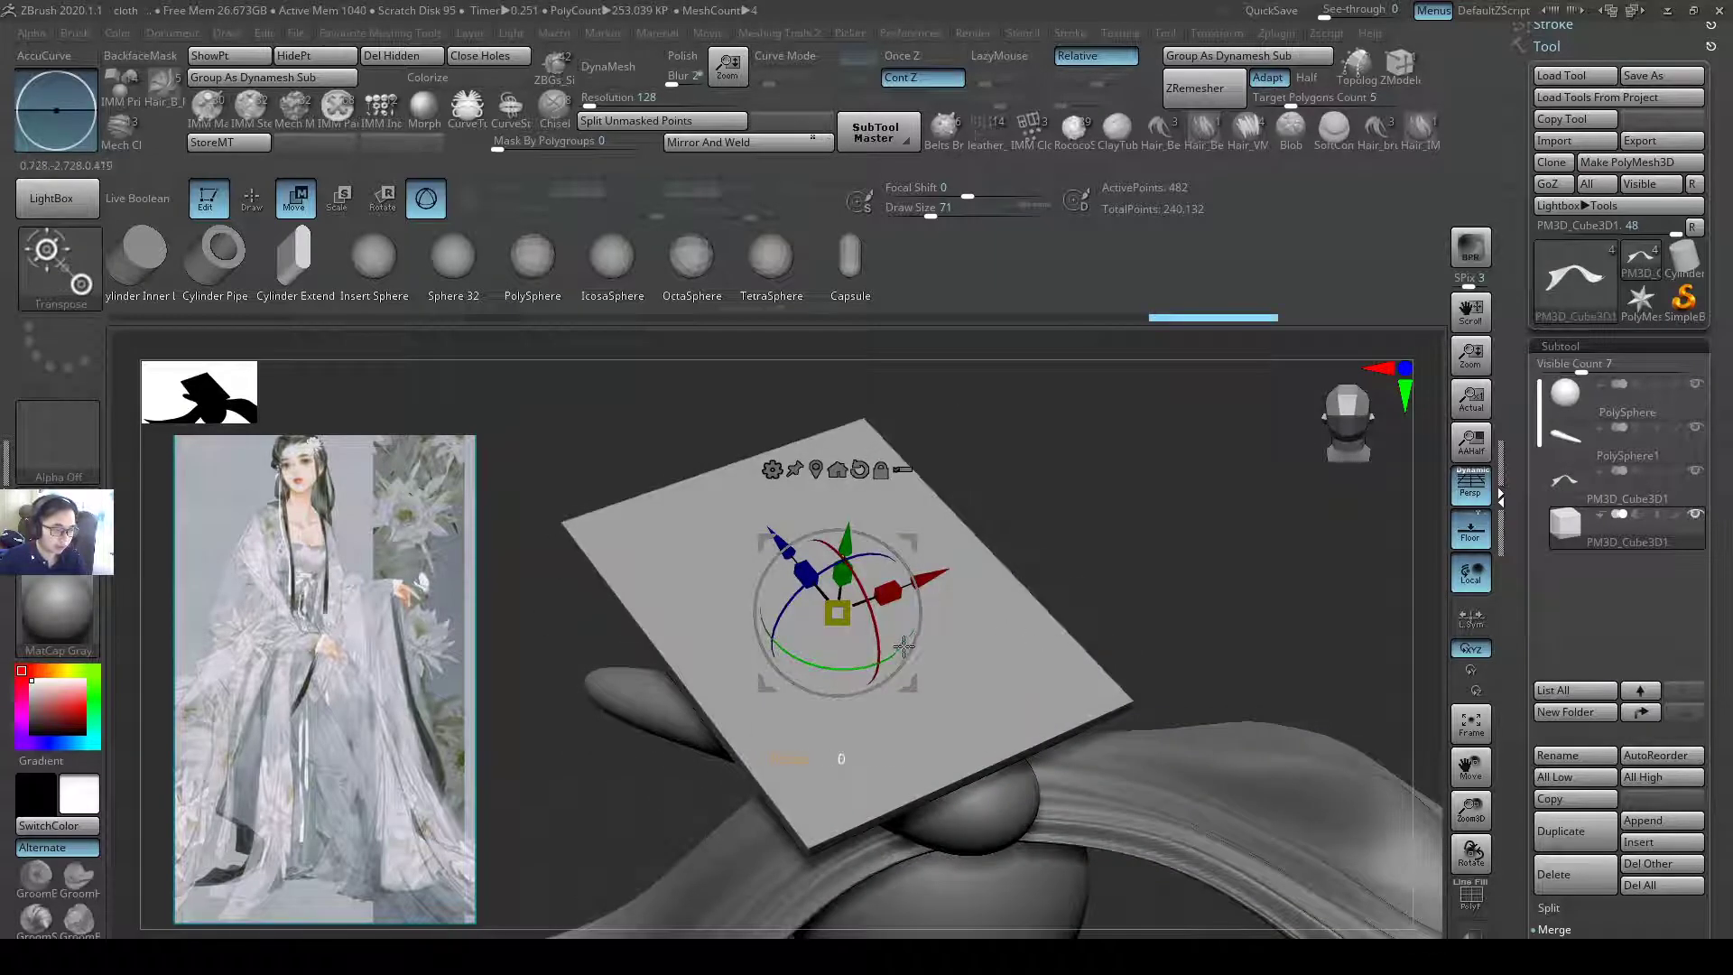
right_drag(913, 641, 994, 611)
right_drag(673, 631, 1011, 530)
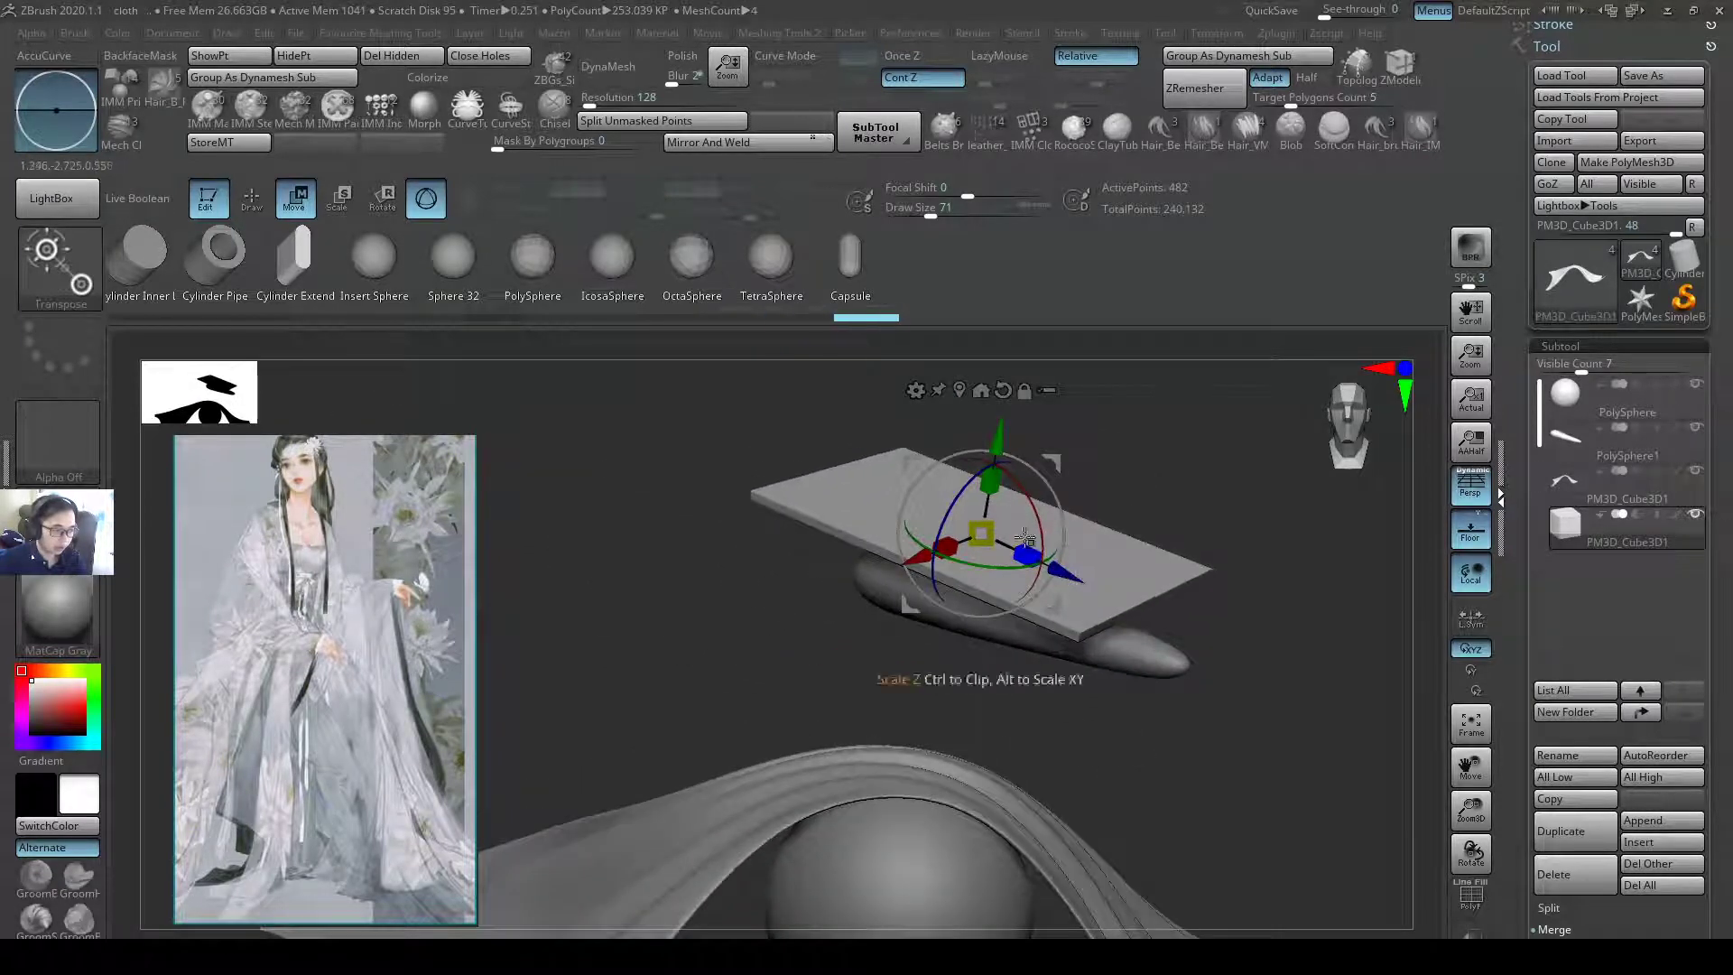
right_drag(1021, 614, 954, 525)
right_drag(952, 465, 914, 585)
key(q)
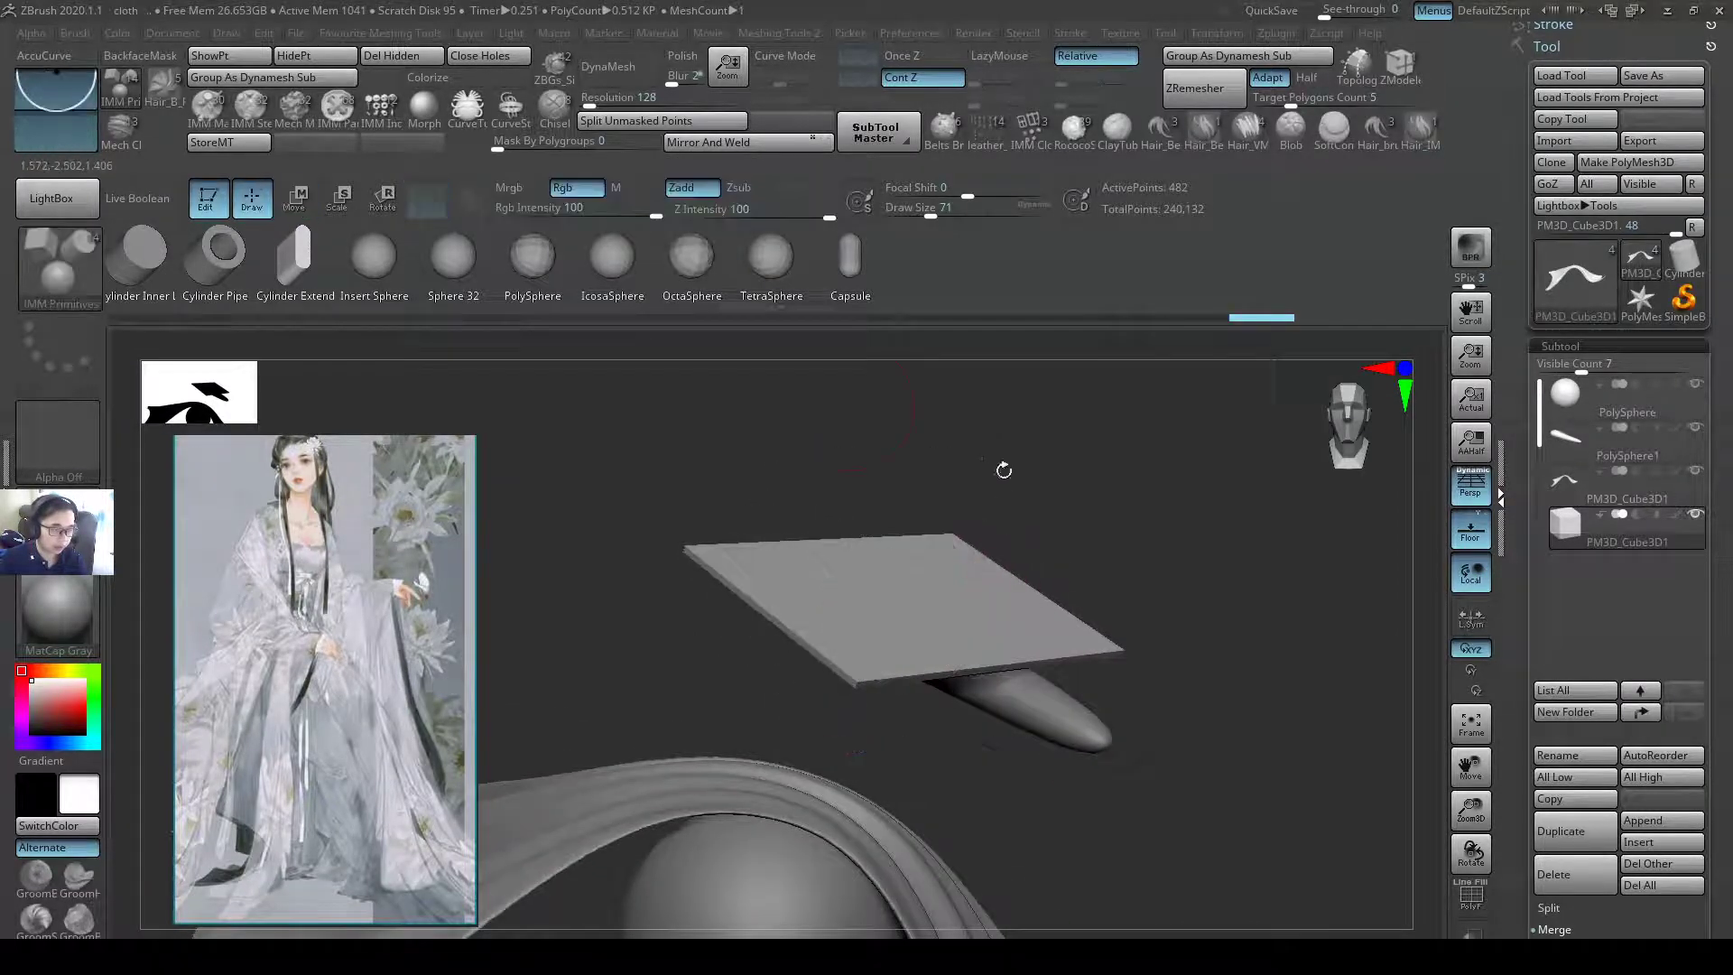
- Convert the thin sheet to DynaMesh at resolution 128 and shift it along its X axis over the arm form
click(607, 66)
mouse_move(777, 414)
right_down()
mouse_move(1011, 605)
mouse_move(916, 569)
mouse_move(916, 506)
mouse_move(1119, 565)
mouse_move(1098, 684)
mouse_move(1017, 680)
right_up()
key(s)
key(w)
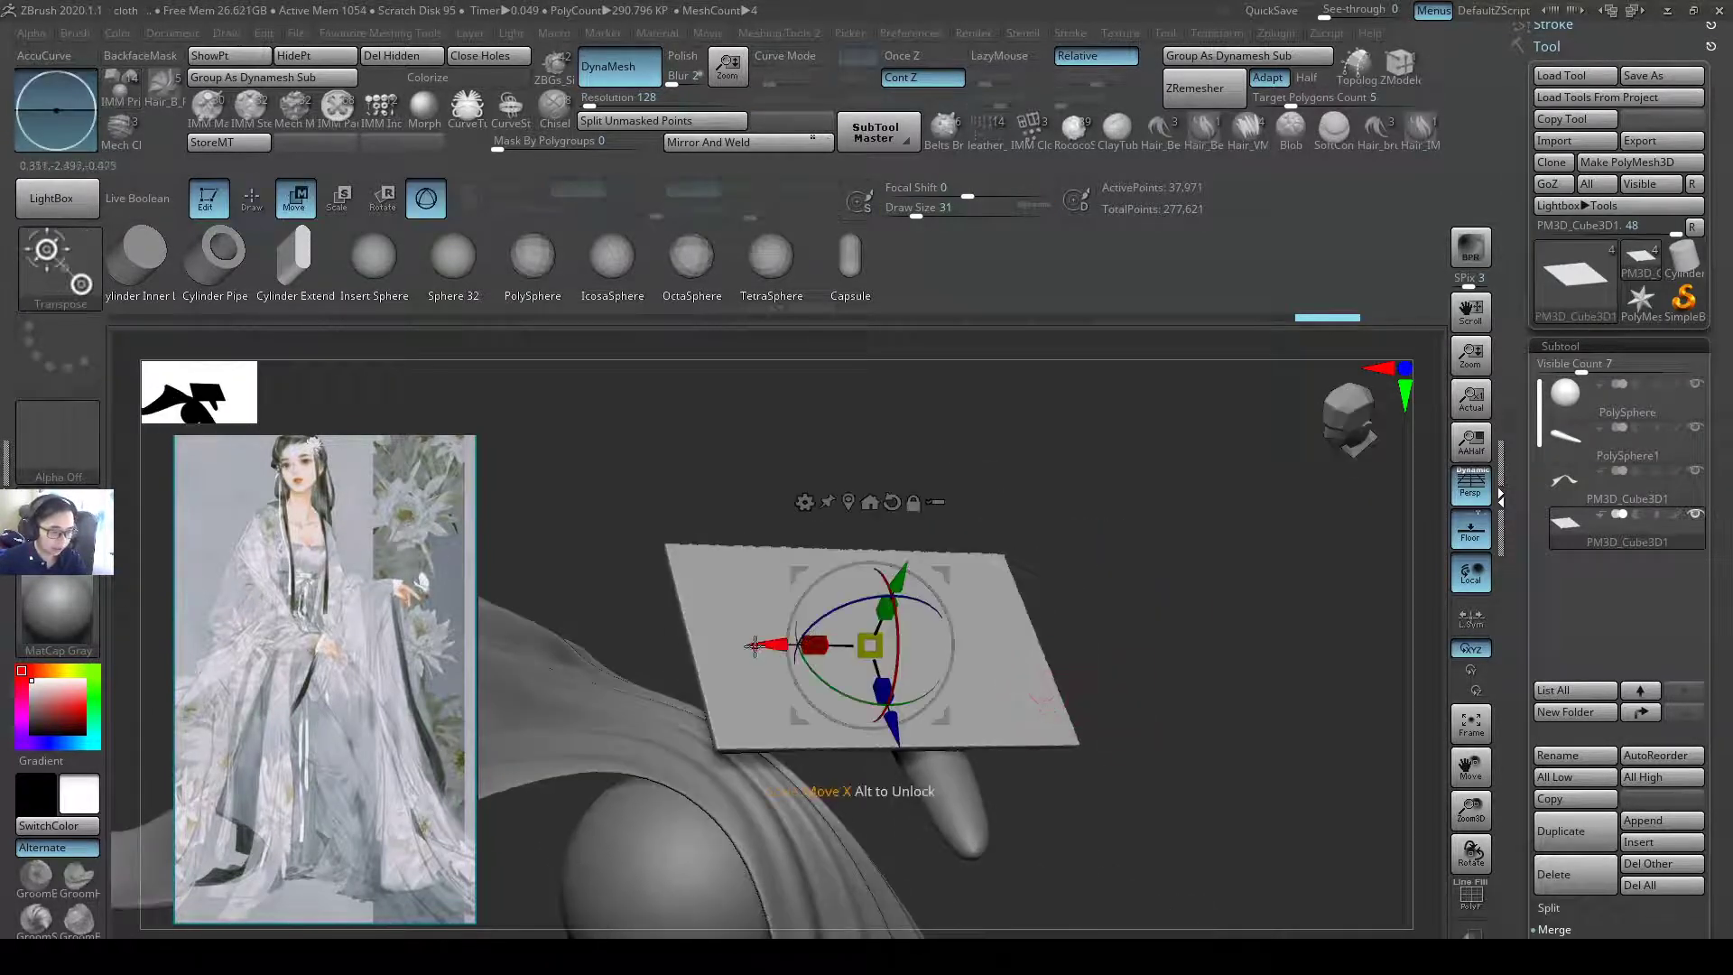
drag(773, 632, 823, 643)
right_drag(823, 643, 928, 591)
- Carve long fold grooves along the sheet's upper edge with the Orb_Cracks brush, undoing the crossing trial strokes
key(q)
key(s)
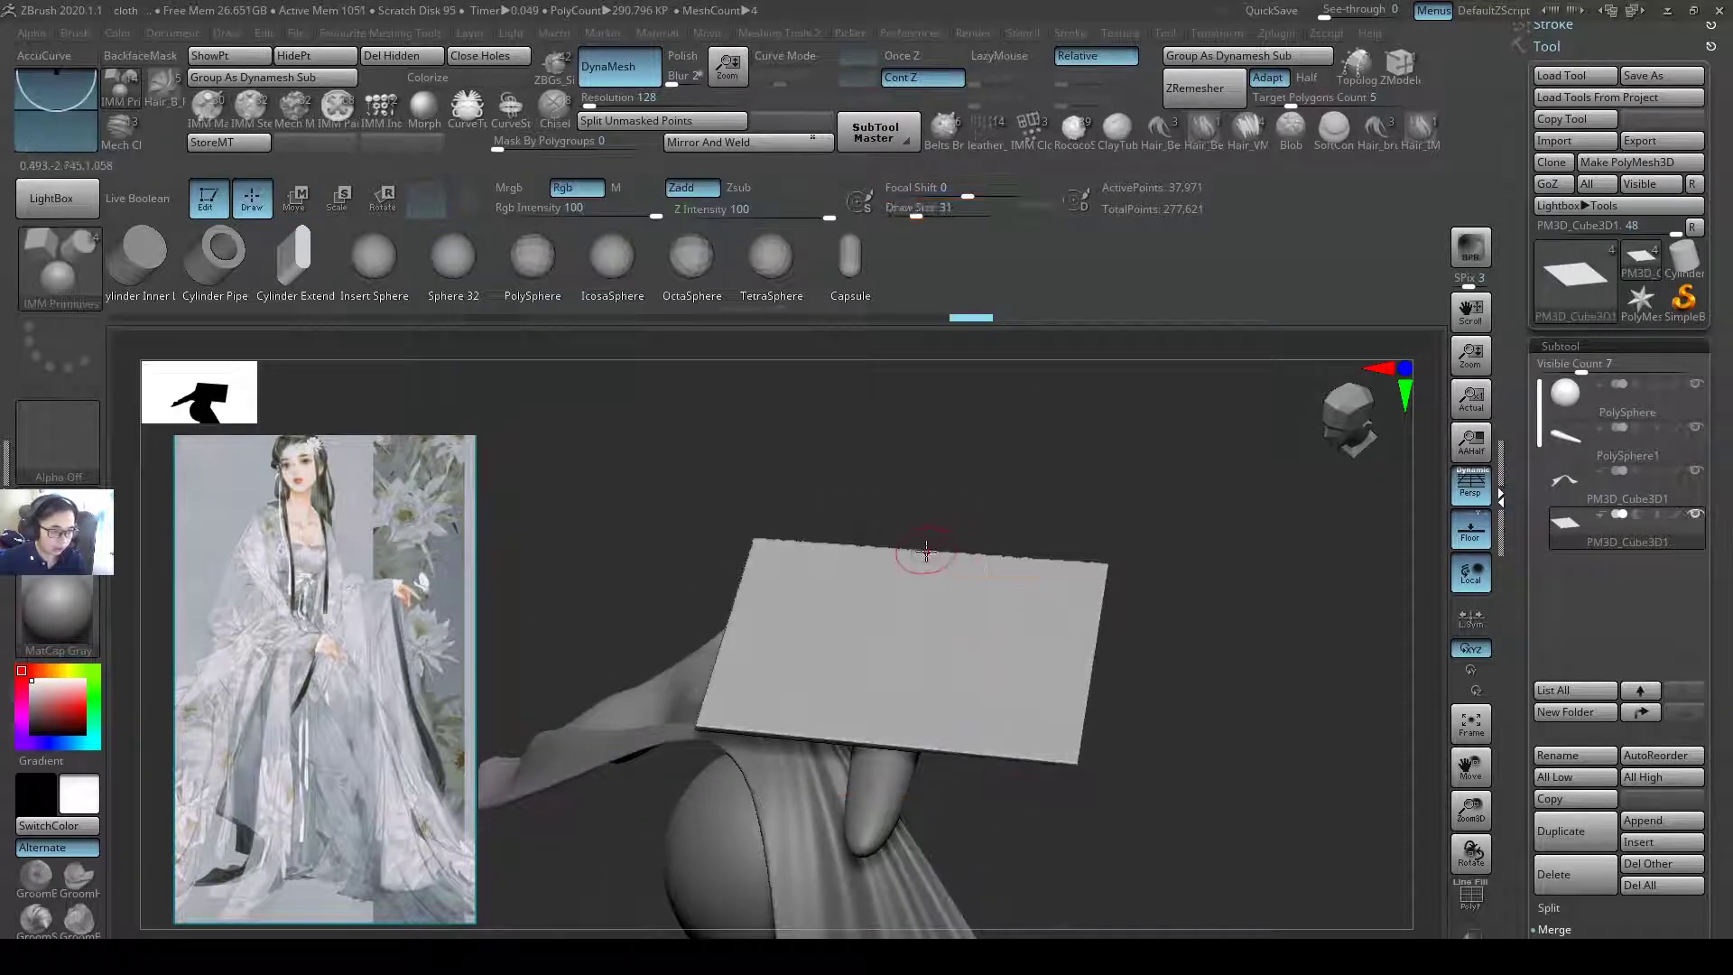
key(b)
key(o)
key(c)
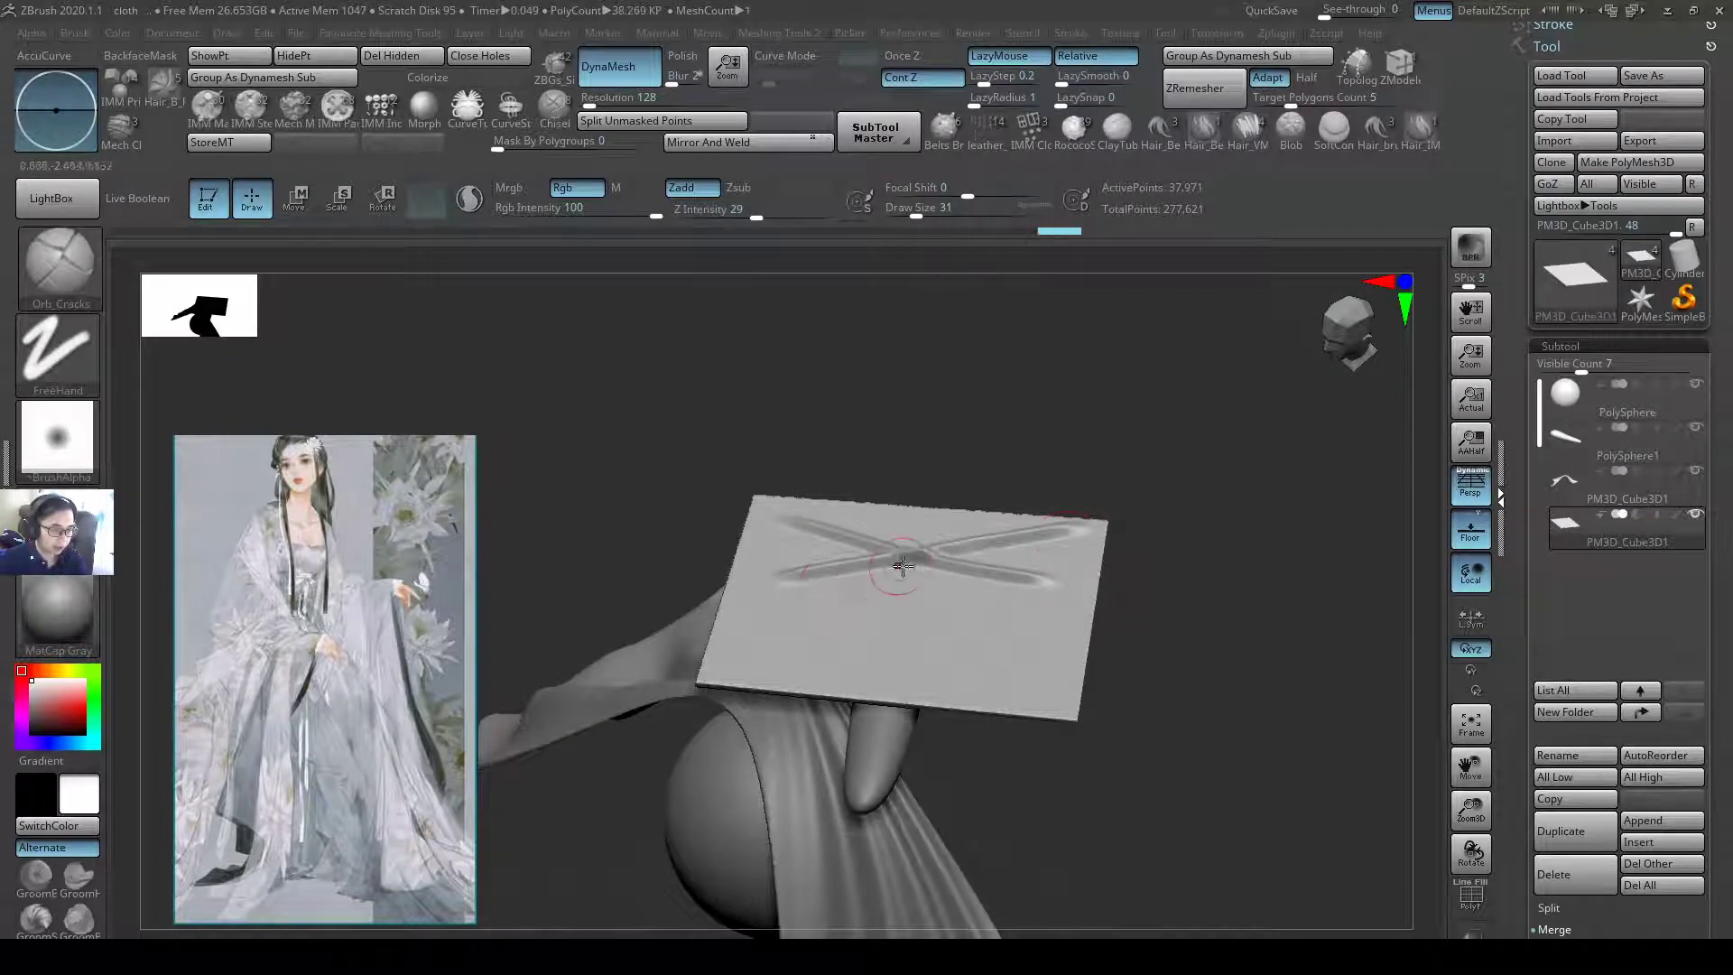
key(ctrl+z)
key(ctrl+z)
key(ctrl+z)
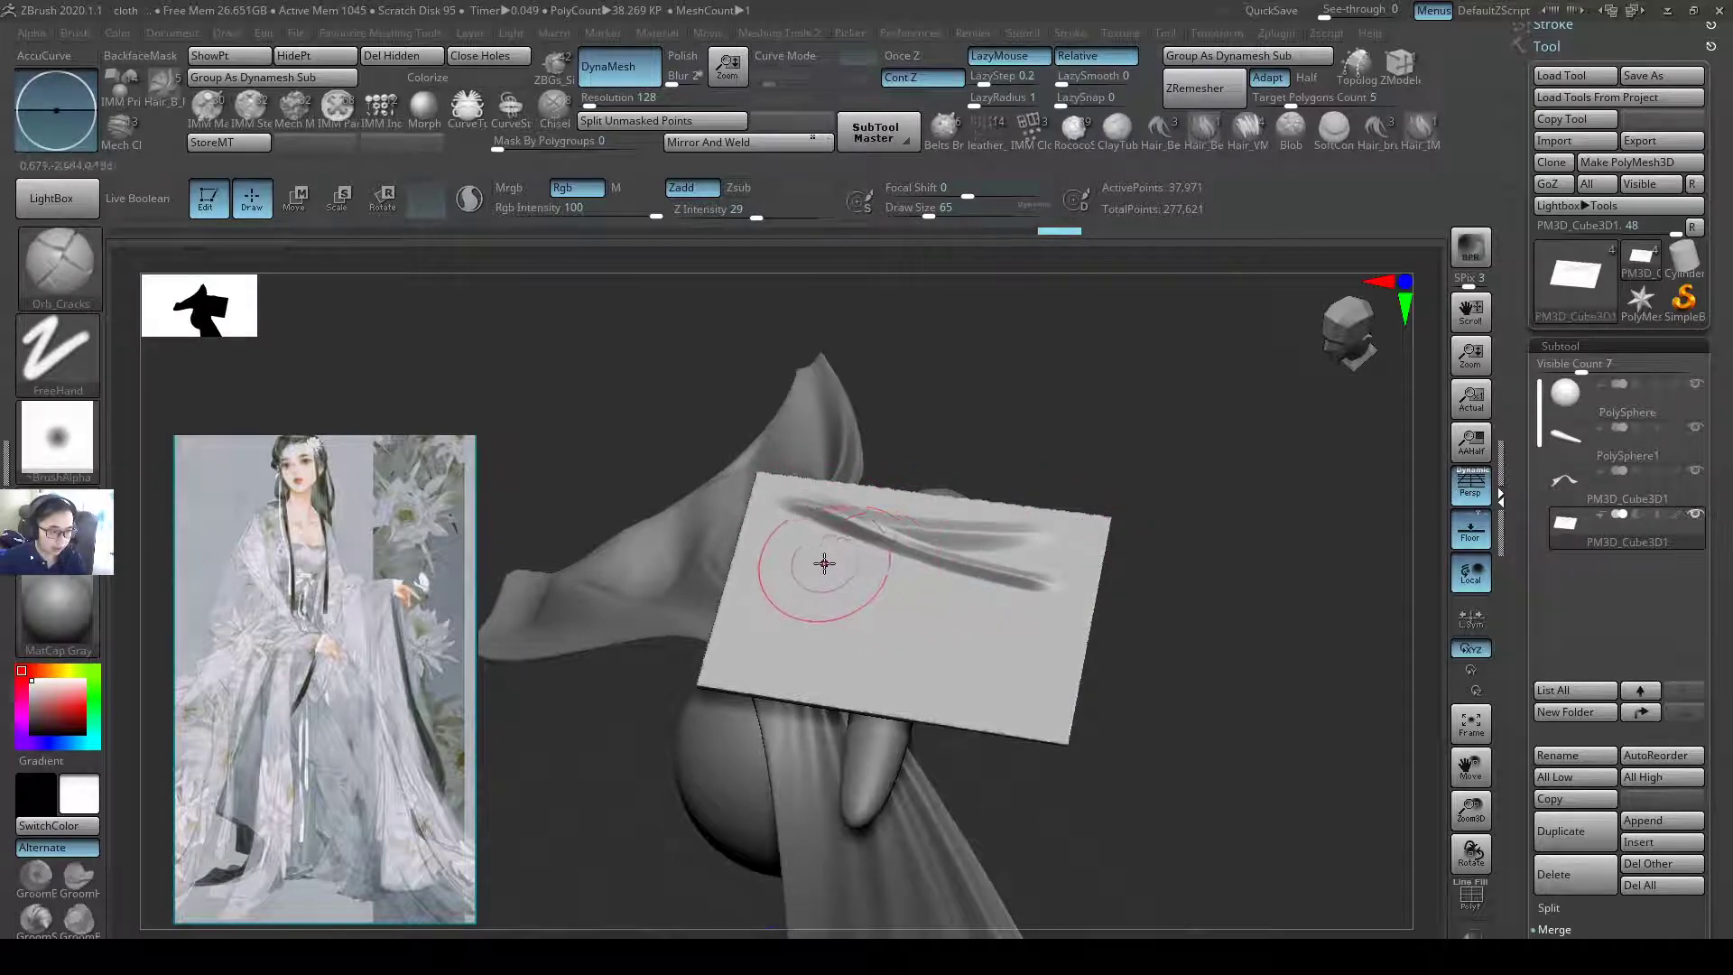
key(ctrl+z)
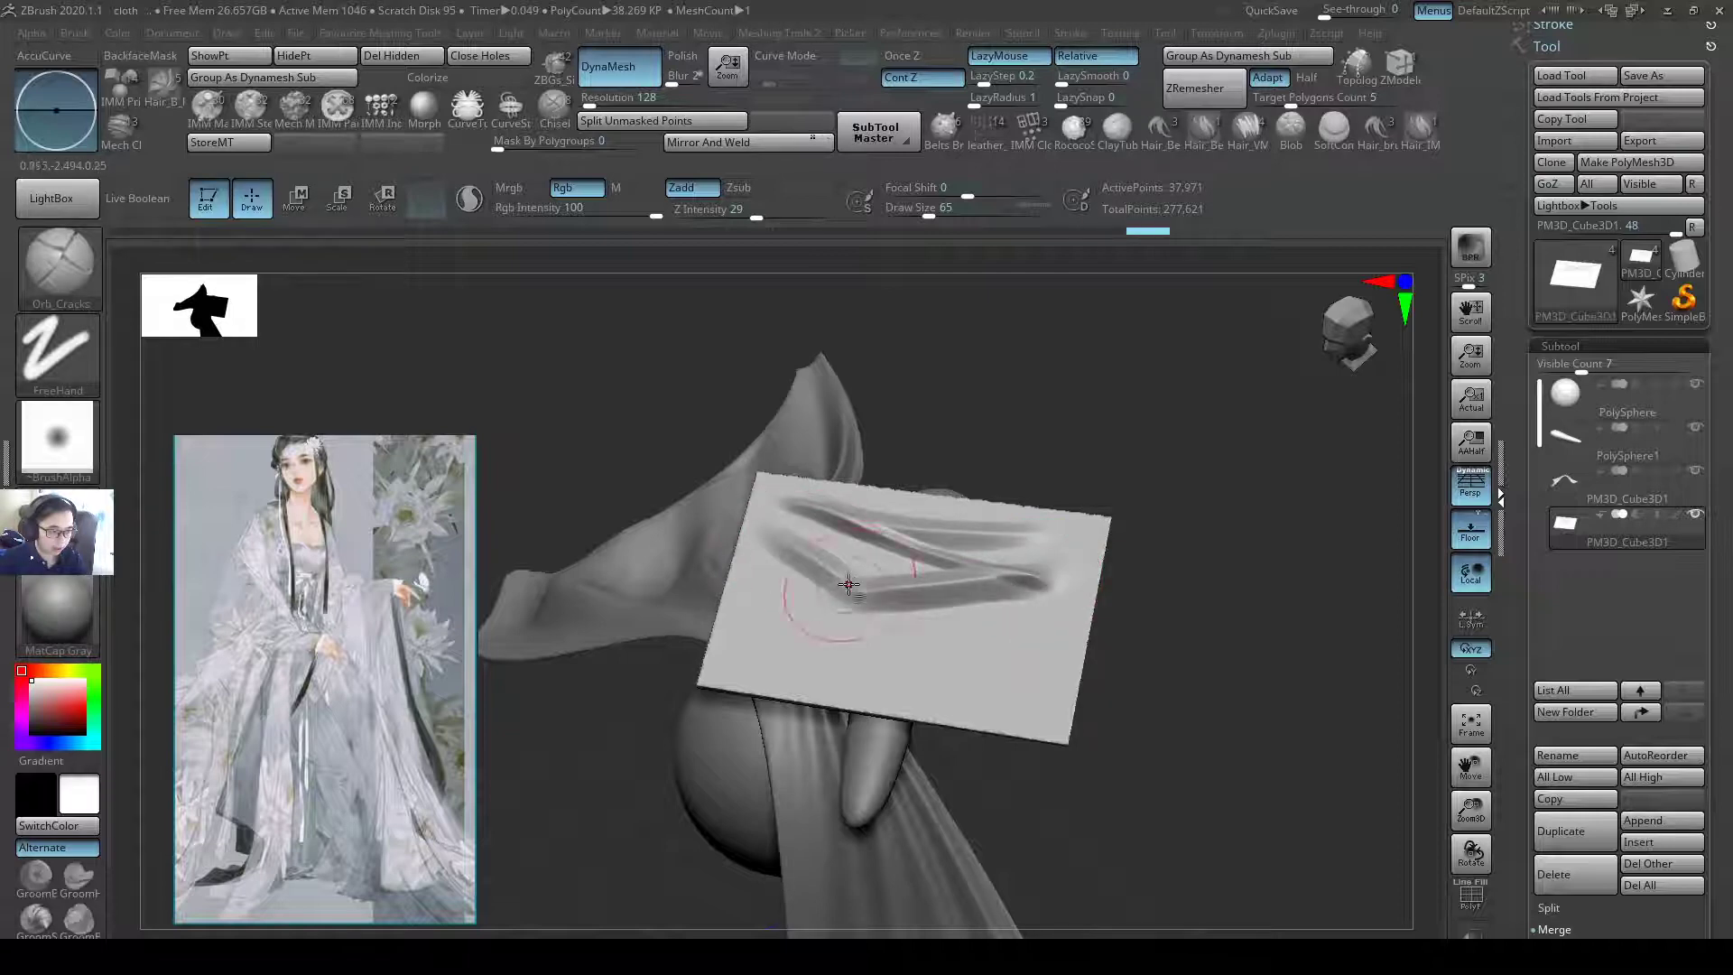
key(ctrl+z)
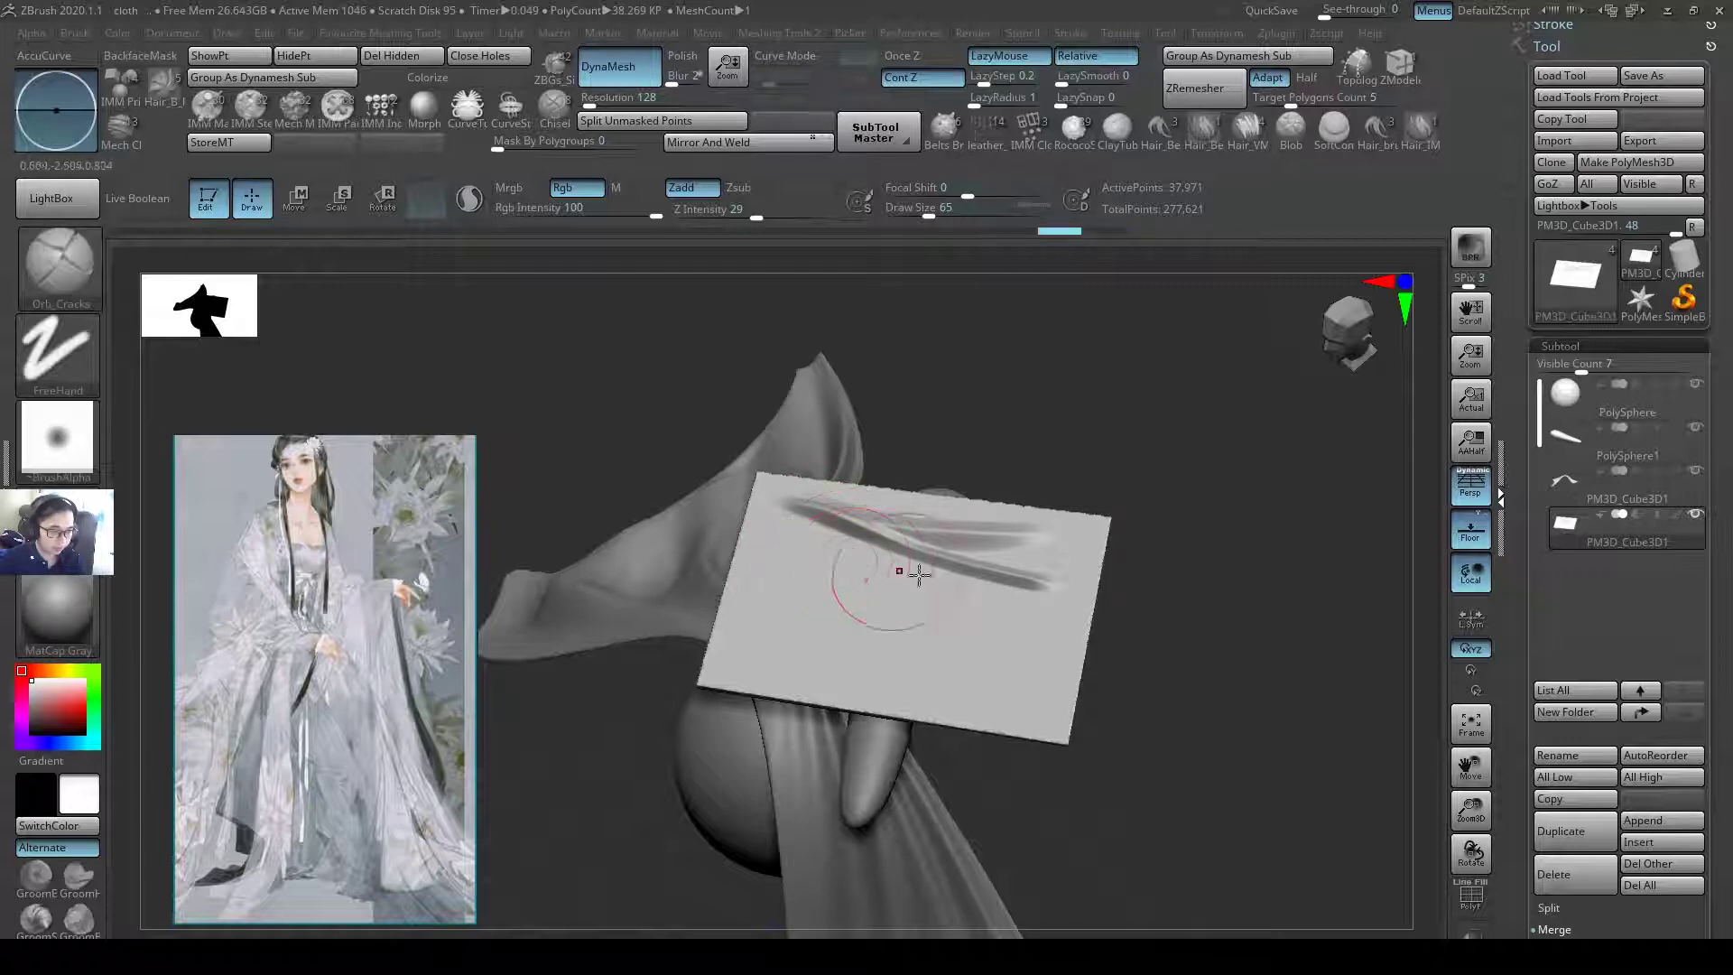
mouse_move(1042, 583)
mouse_down()
mouse_move(931, 608)
mouse_move(1001, 644)
mouse_move(939, 607)
mouse_up()
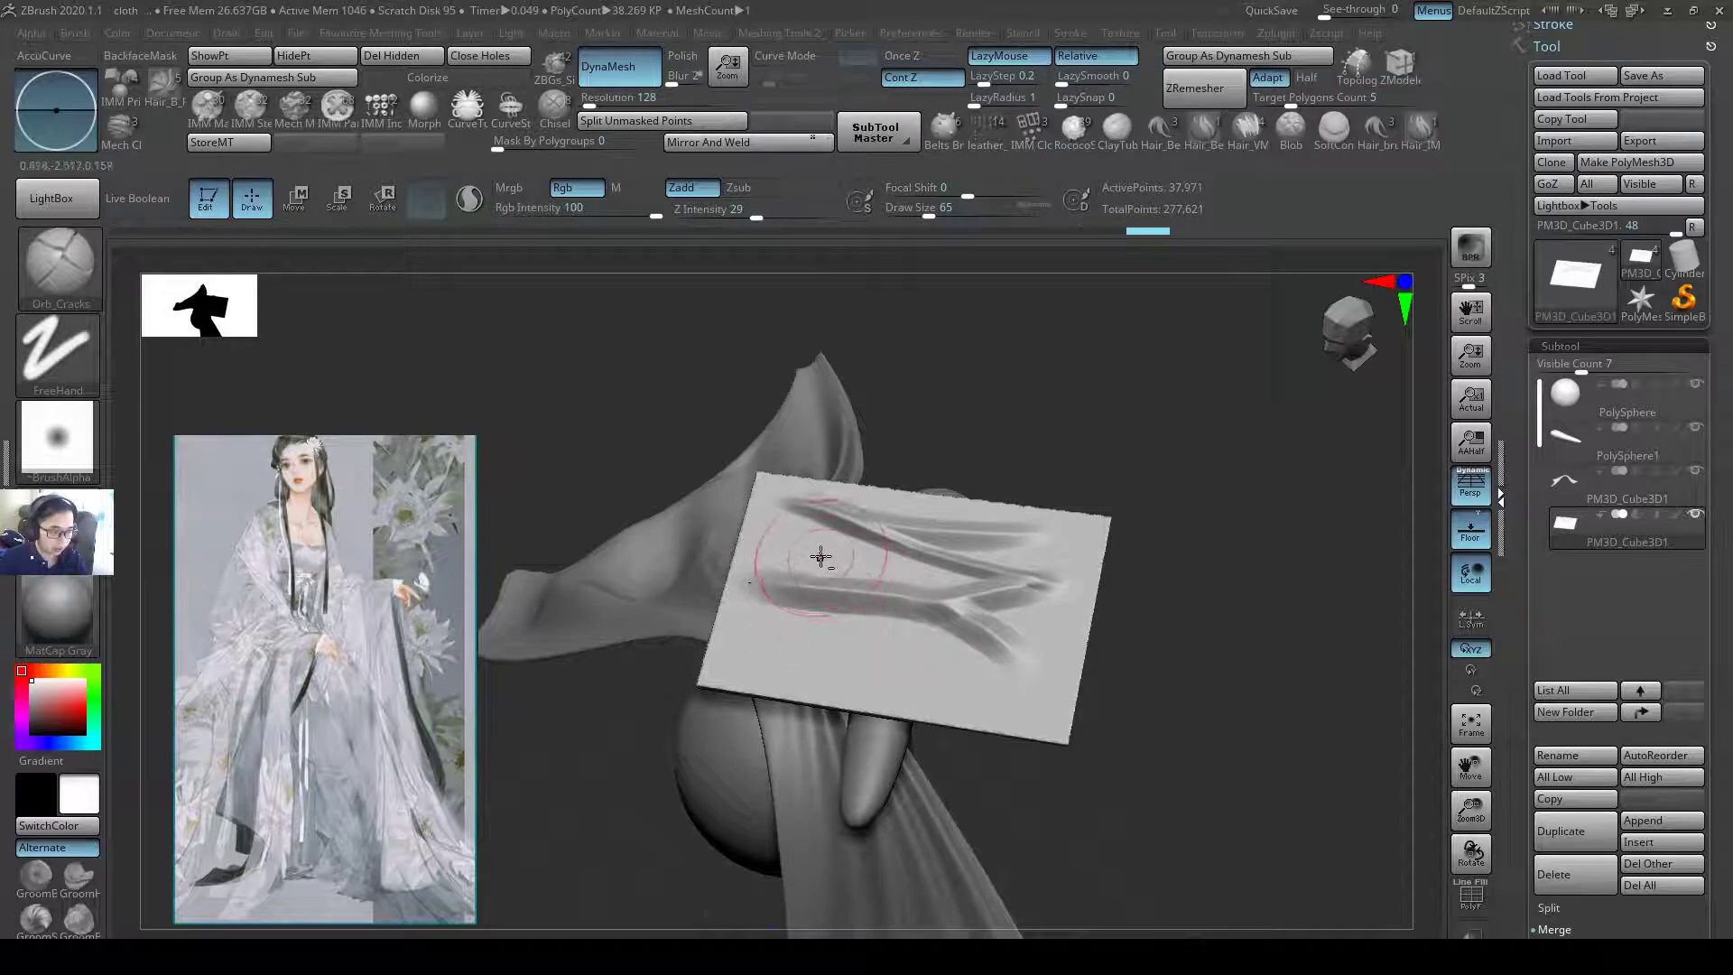
key(ctrl+z)
key(ctrl+z)
key(ctrl+z)
key(ctrl+z)
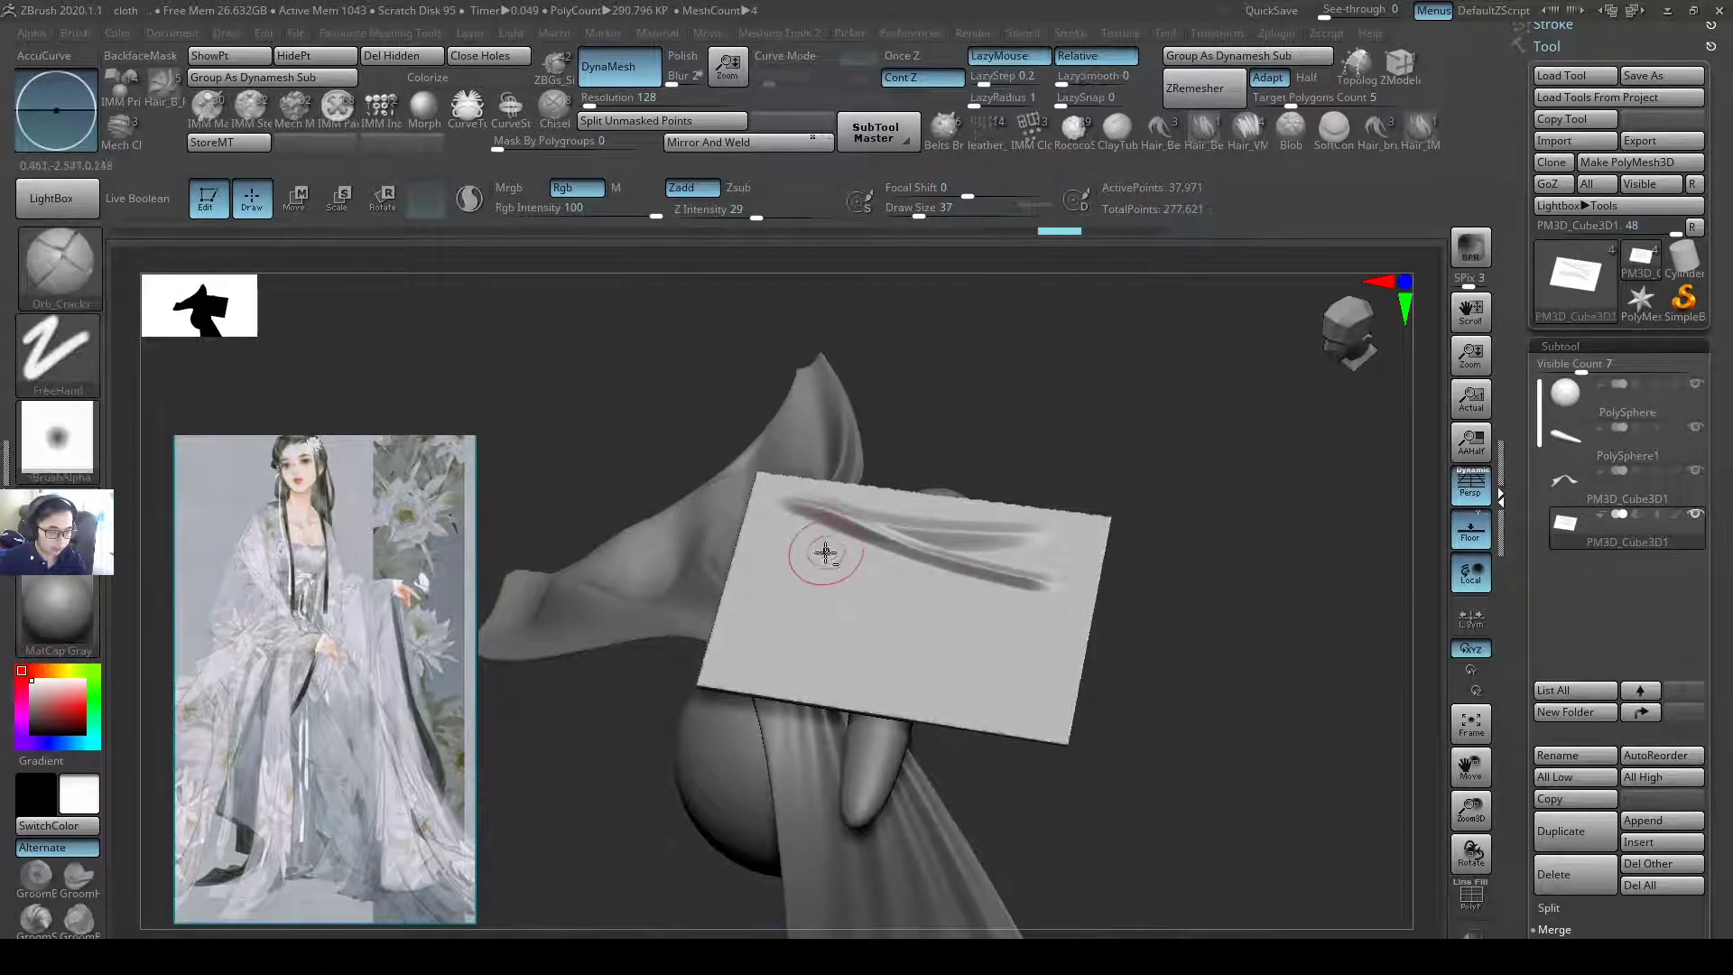
- Carve further curved fold grooves across the middle of the sheet, enlarging the Orb_Cracks brush to draw size 71
mouse_move(835, 574)
mouse_down()
mouse_move(1083, 577)
mouse_move(788, 597)
mouse_move(886, 627)
mouse_move(1118, 630)
mouse_move(1004, 626)
mouse_move(1045, 613)
mouse_move(726, 619)
mouse_move(788, 635)
mouse_move(1080, 594)
mouse_move(1138, 658)
mouse_up()
key(ctrl+z)
key(bracketright)
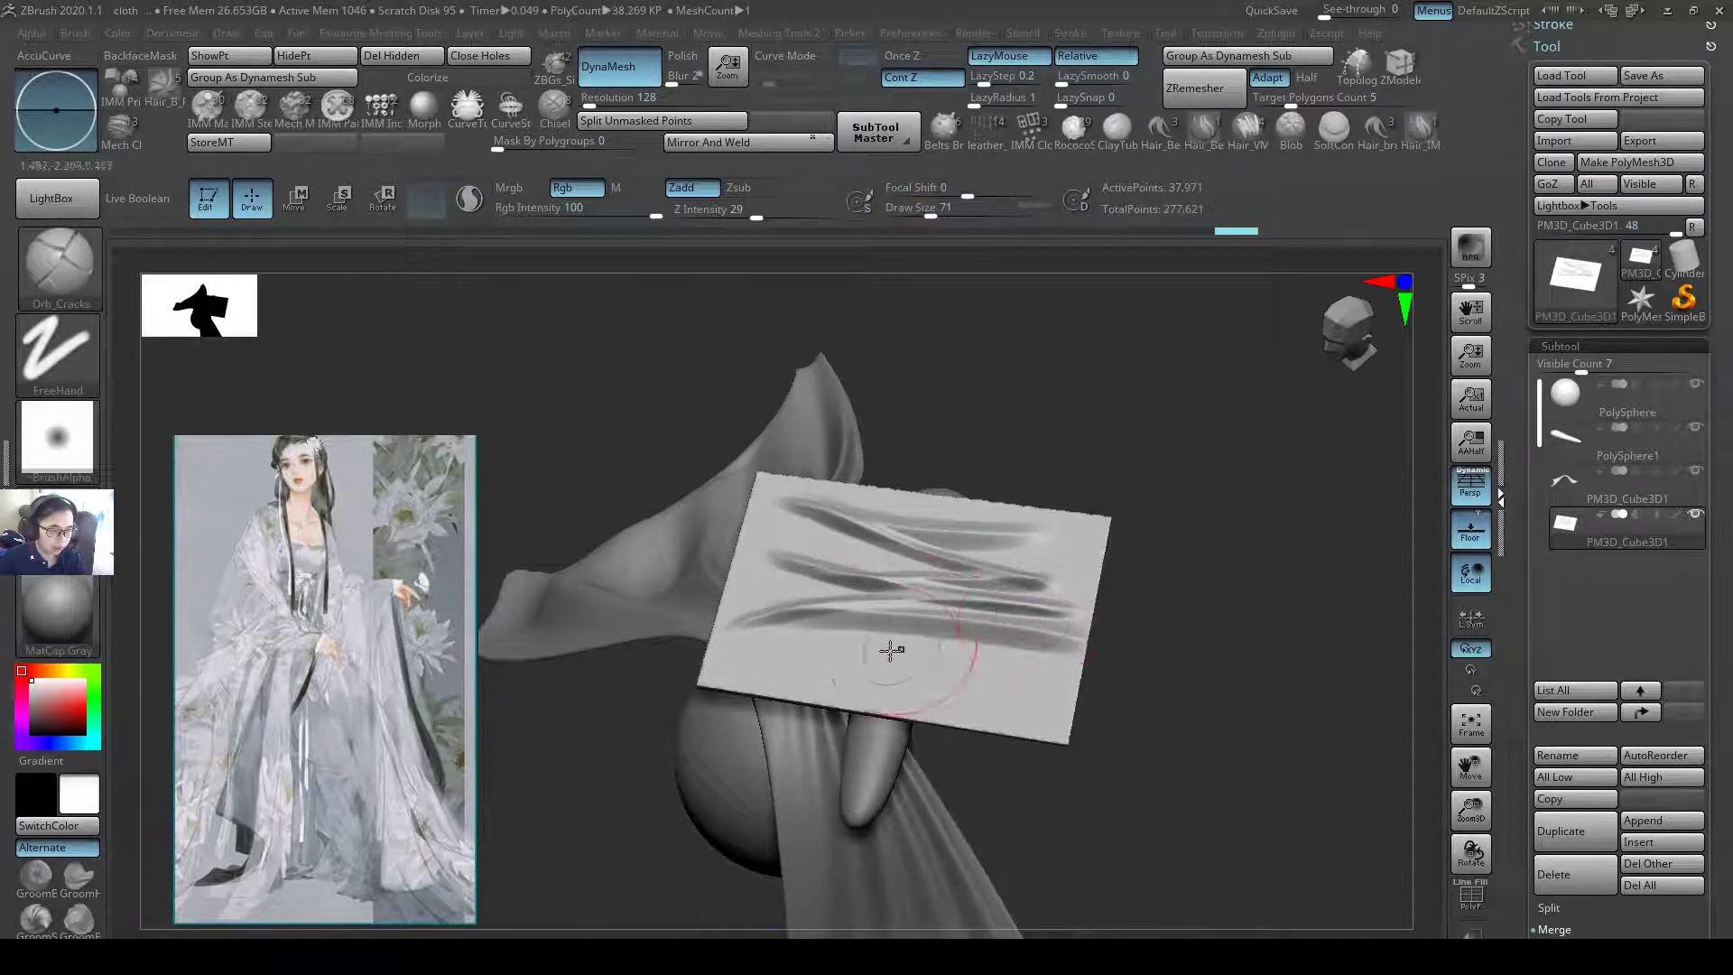
key(ctrl+z)
drag(798, 623, 1029, 642)
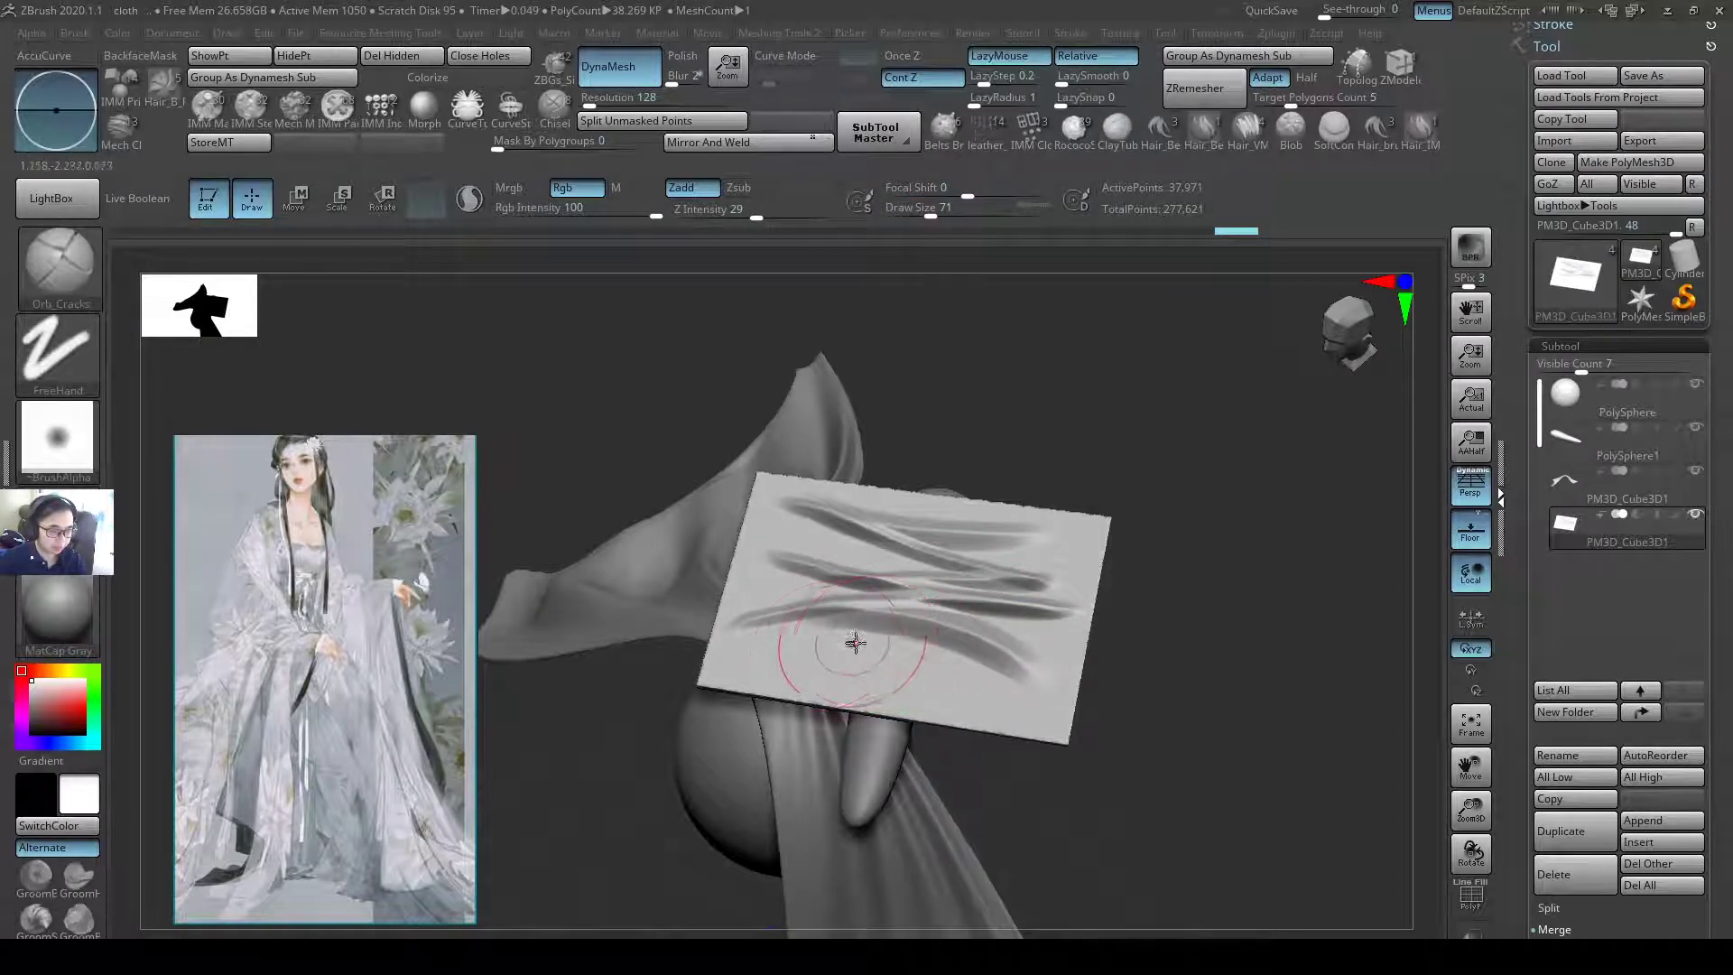
- Add fold grooves along the sheet's lower part at draw size 56 and smooth where they meet the neighbouring folds
key(bracketleft)
mouse_move(900, 685)
shift+mouse_down()
mouse_move(898, 650)
mouse_move(858, 664)
shift+mouse_up()
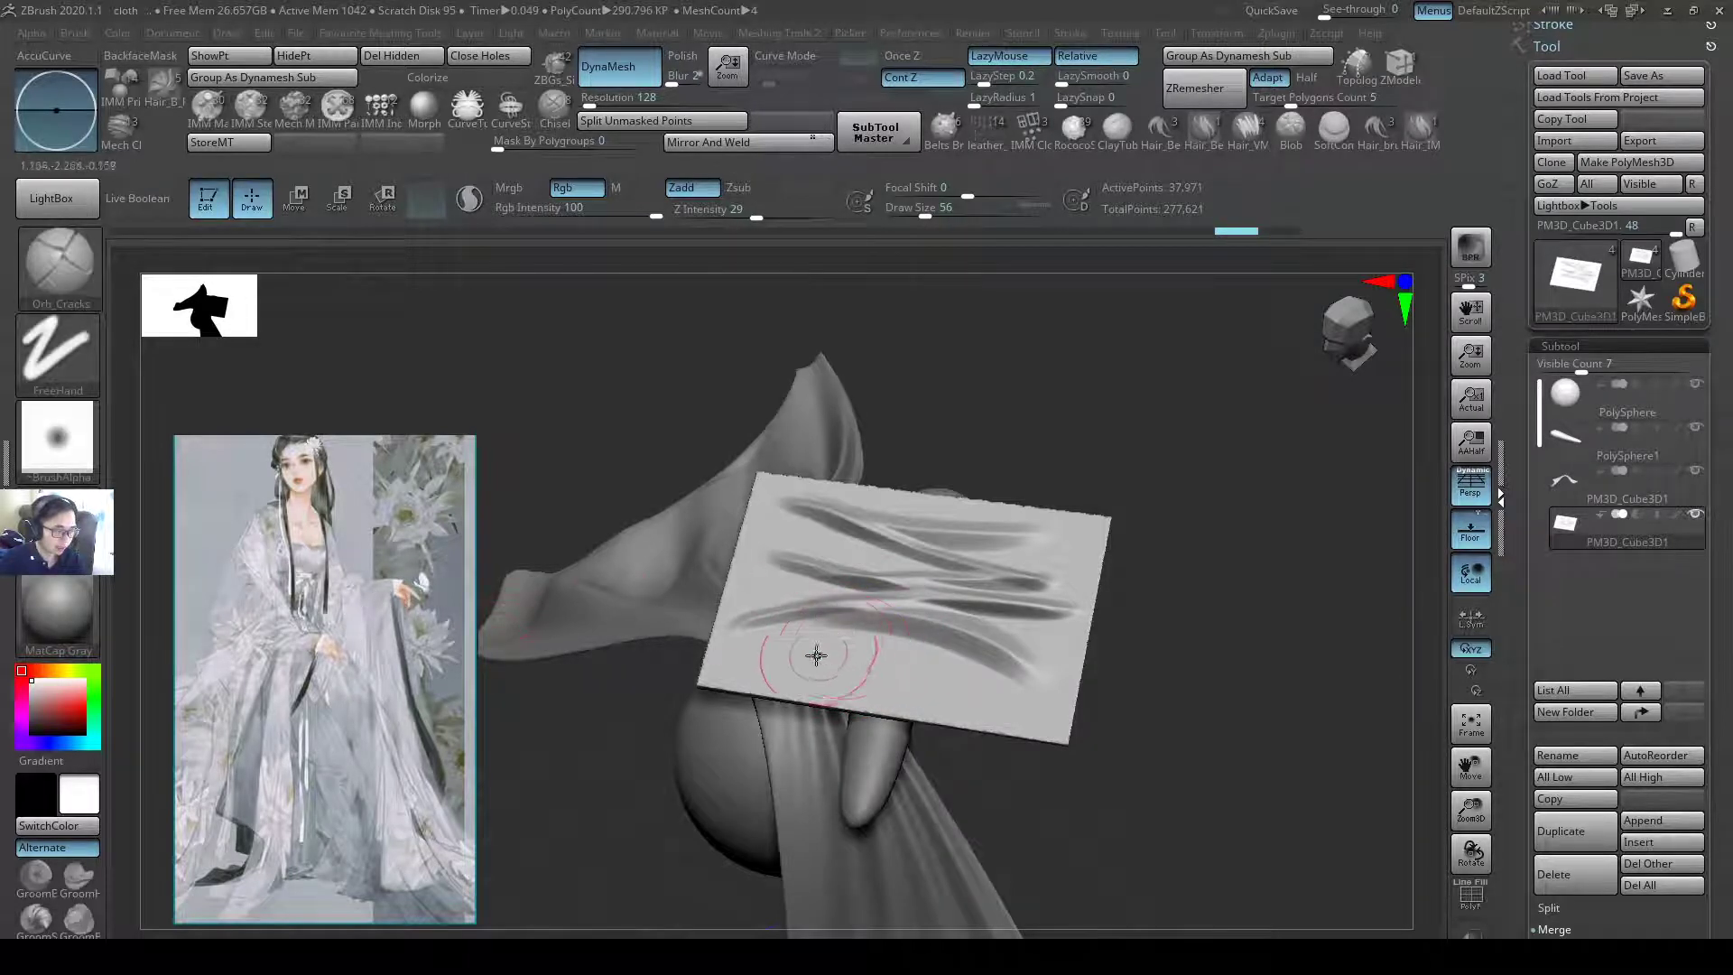
drag(834, 665, 982, 693)
mouse_move(842, 657)
shift+mouse_down()
mouse_move(767, 671)
mouse_move(895, 674)
mouse_move(874, 637)
mouse_move(814, 625)
shift+mouse_up()
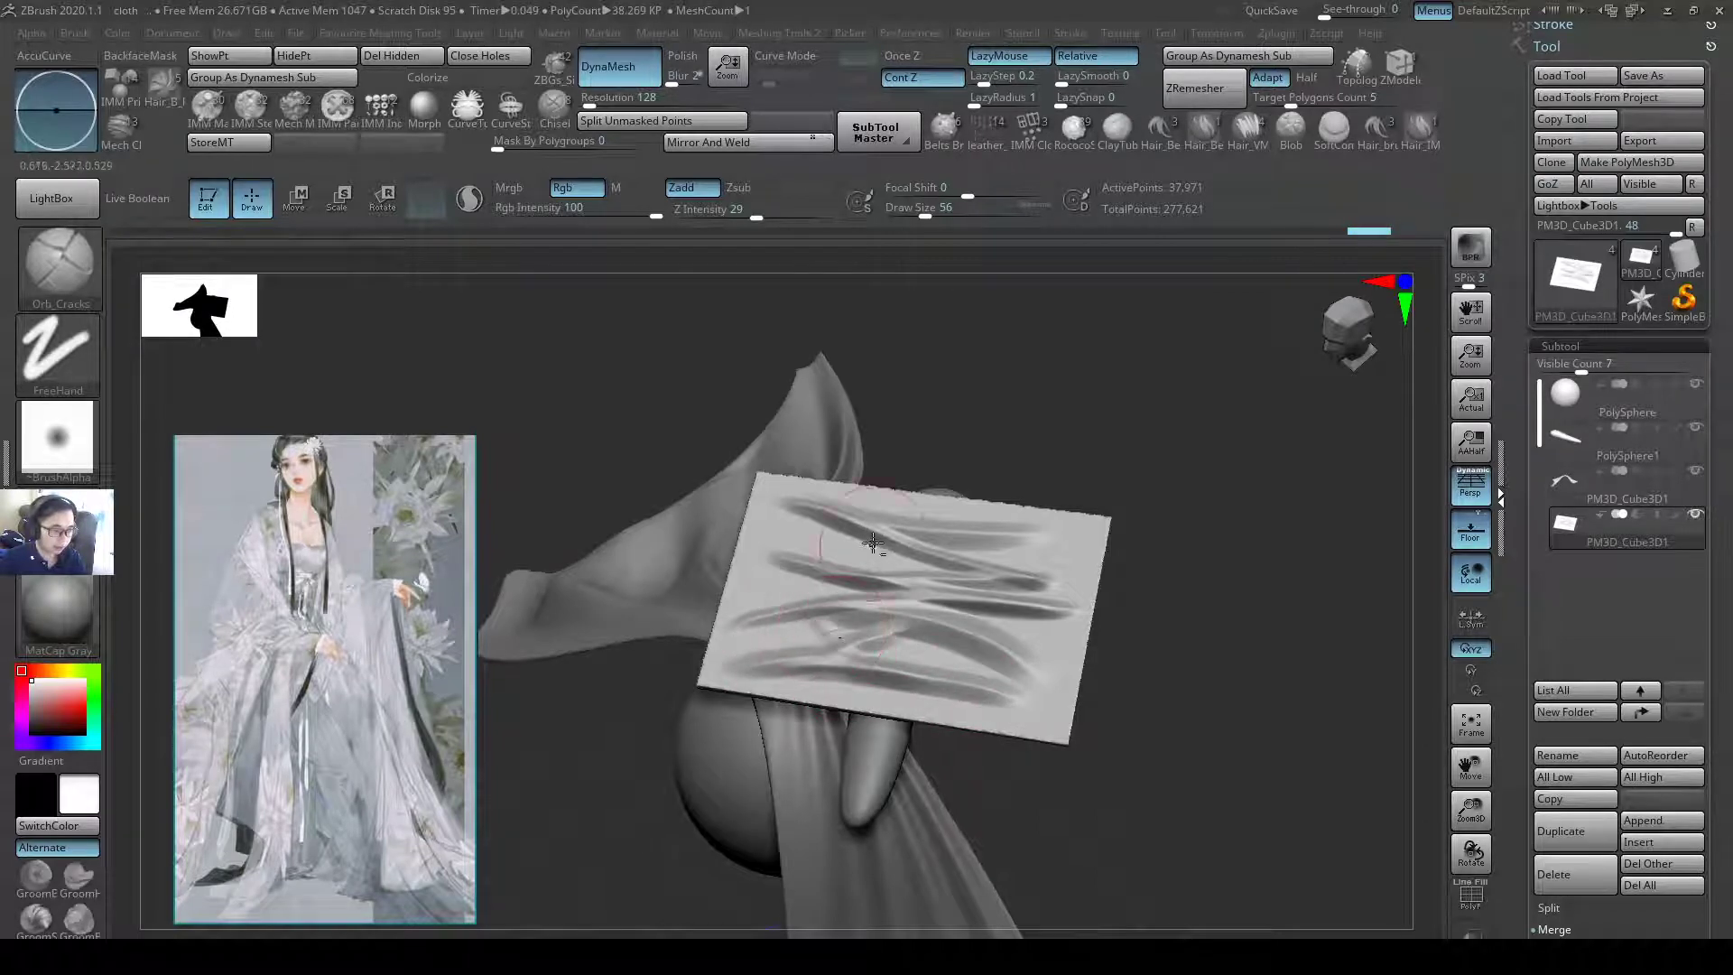
- Extend the carved folds out to the side edges of the sheet and soften their ends
mouse_move(873, 542)
shift+mouse_down()
mouse_move(1019, 575)
mouse_move(984, 567)
mouse_move(1086, 543)
mouse_move(1014, 531)
mouse_move(1117, 518)
shift+mouse_up()
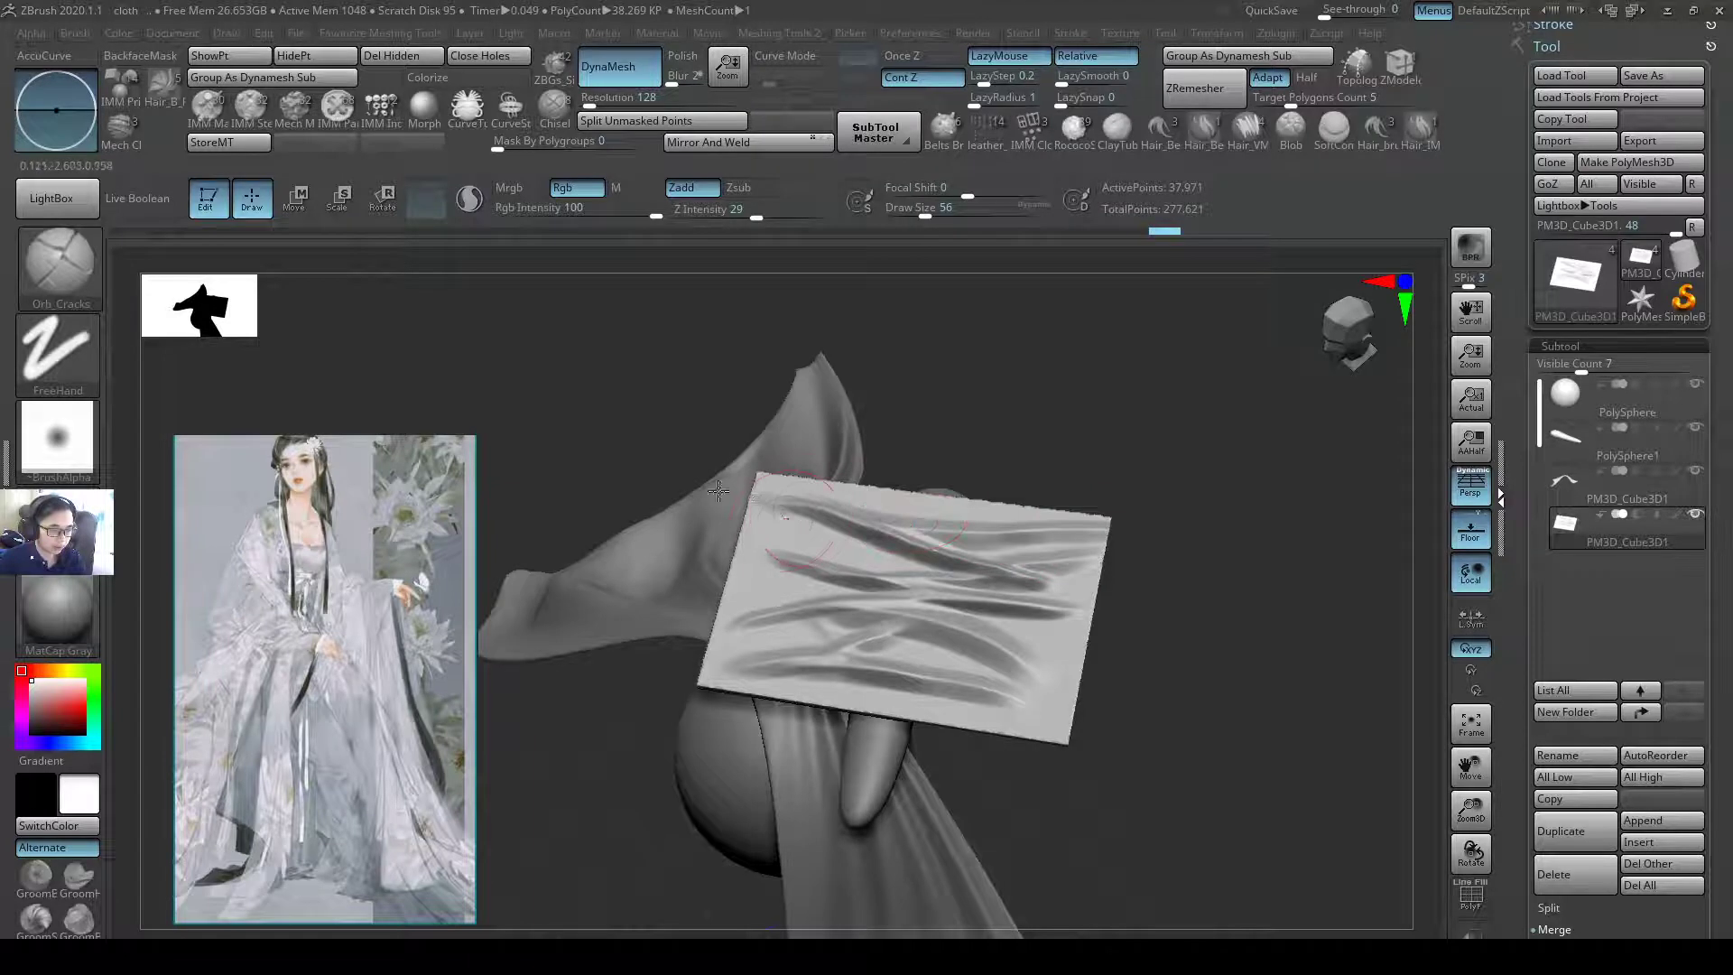
mouse_move(1001, 647)
mouse_down()
mouse_move(1044, 696)
mouse_move(1076, 697)
mouse_up()
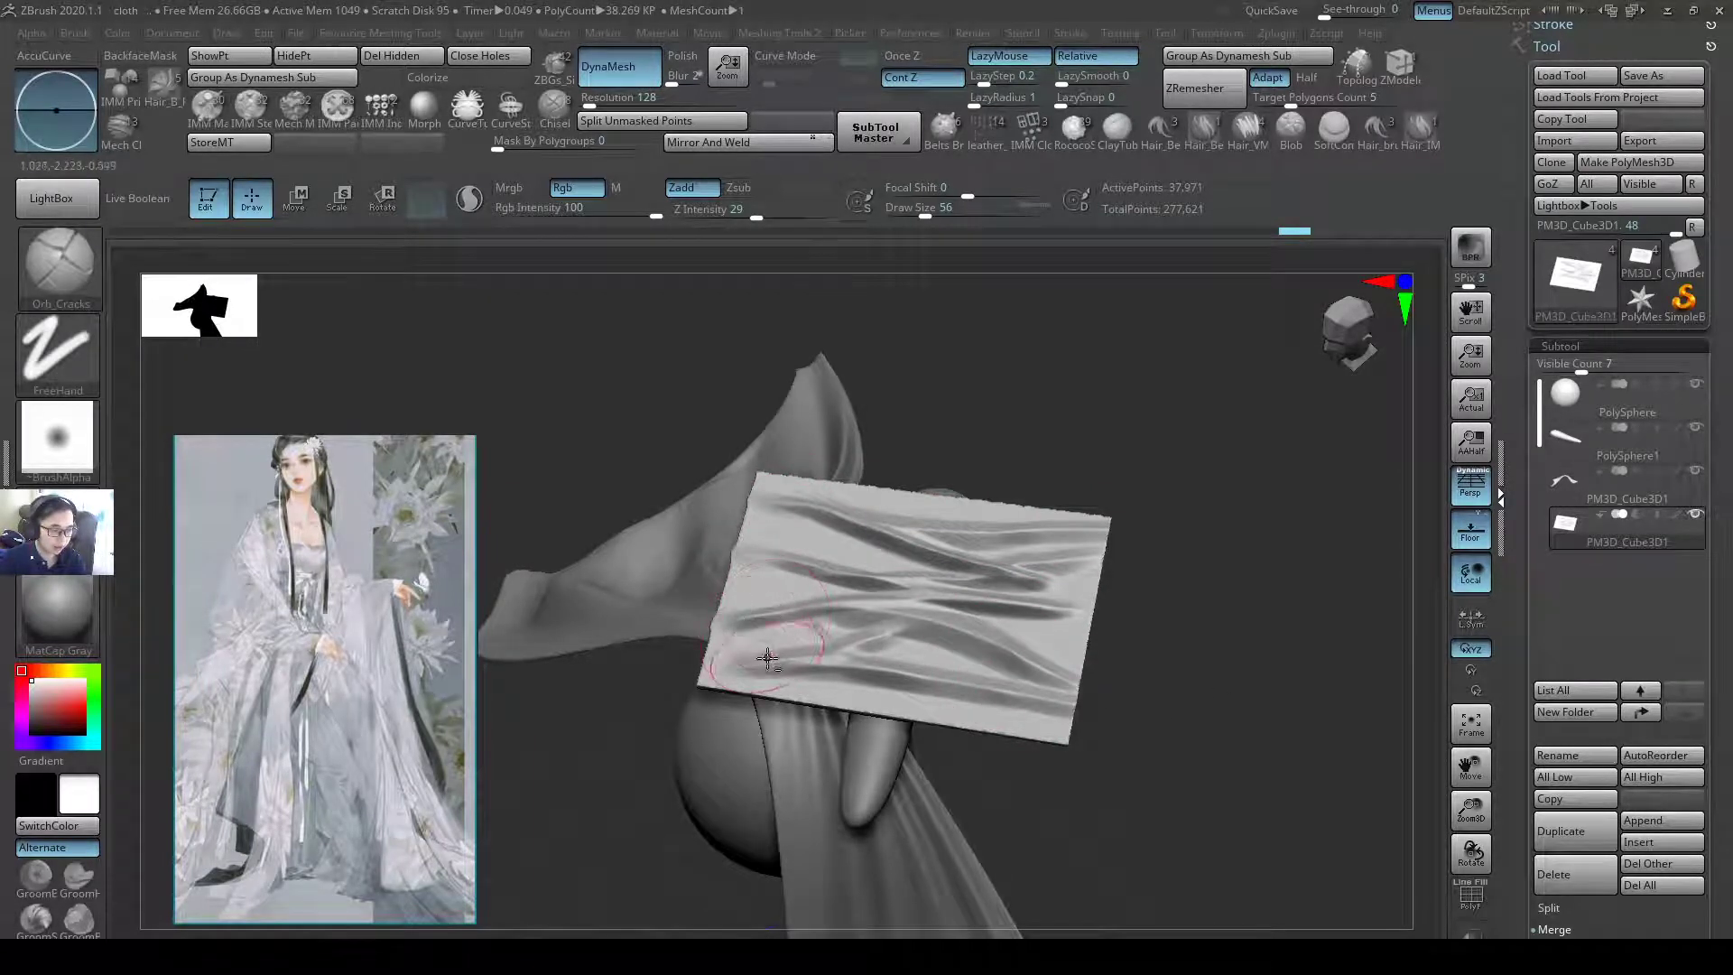
drag(764, 660, 988, 510)
- Stretch the folded sheet lengthwise into a long strip and rebuild its mesh with DynaMesh
key(w)
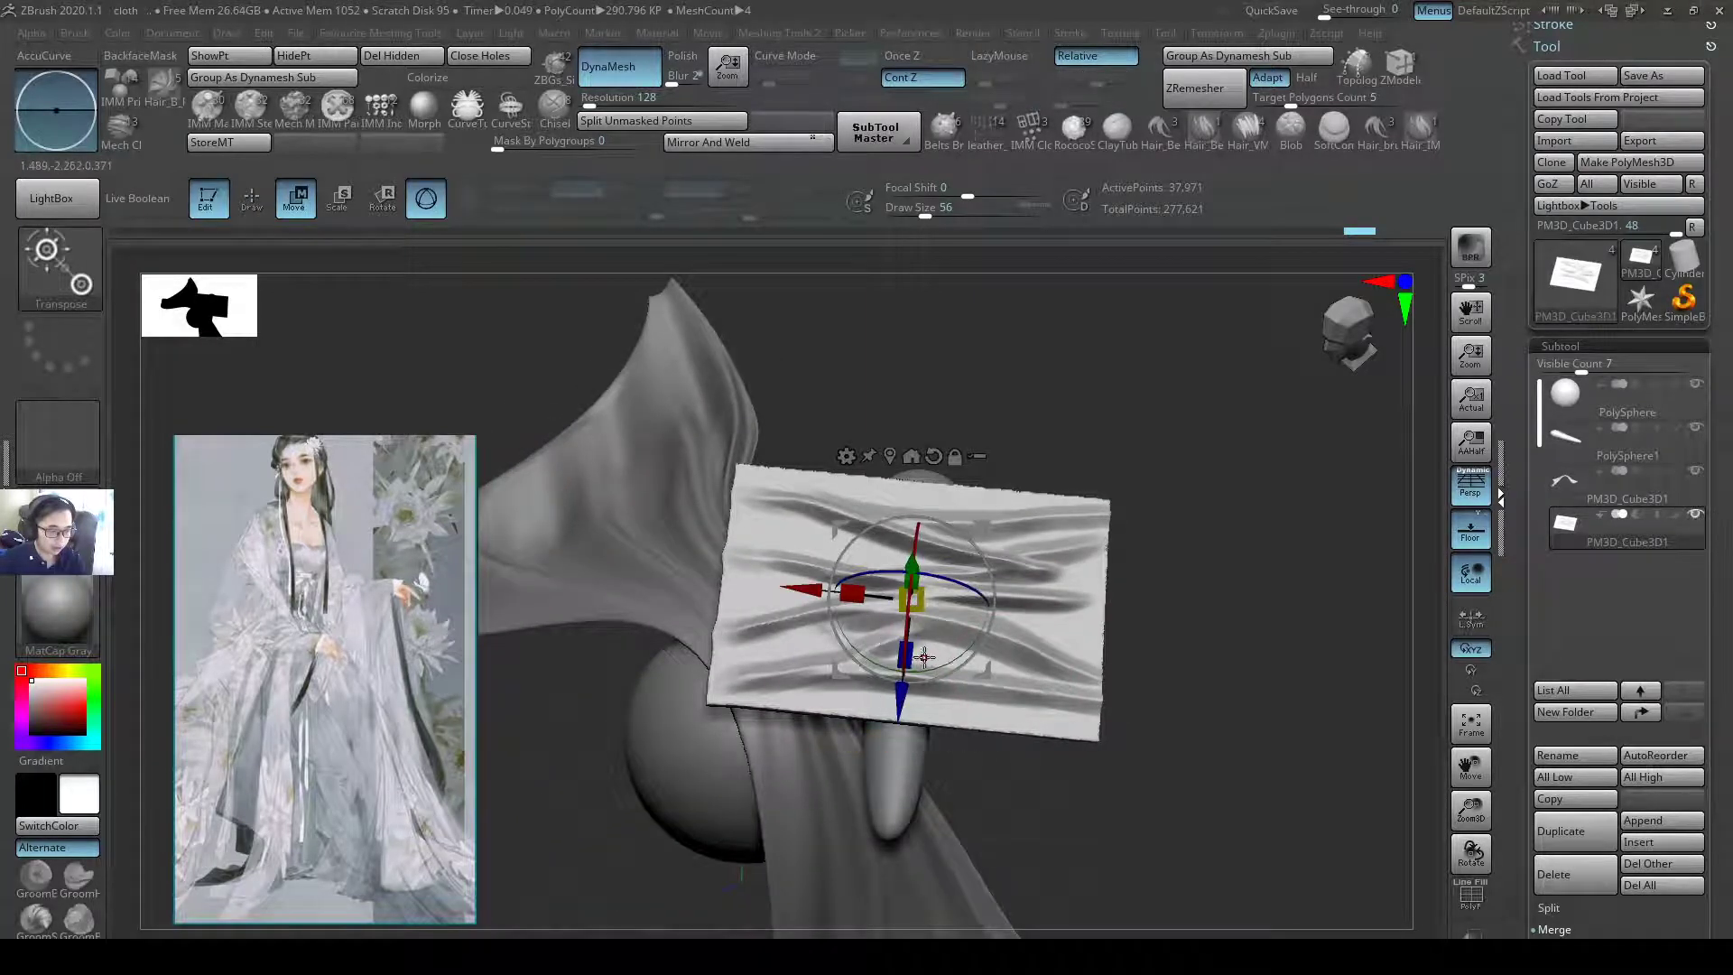
mouse_move(909, 656)
mouse_down()
mouse_move(907, 625)
mouse_move(905, 644)
mouse_up()
drag(852, 593, 812, 577)
mouse_move(1038, 506)
mouse_down()
mouse_move(1056, 510)
mouse_move(1046, 532)
mouse_move(1053, 480)
mouse_move(990, 522)
mouse_up()
key(q)
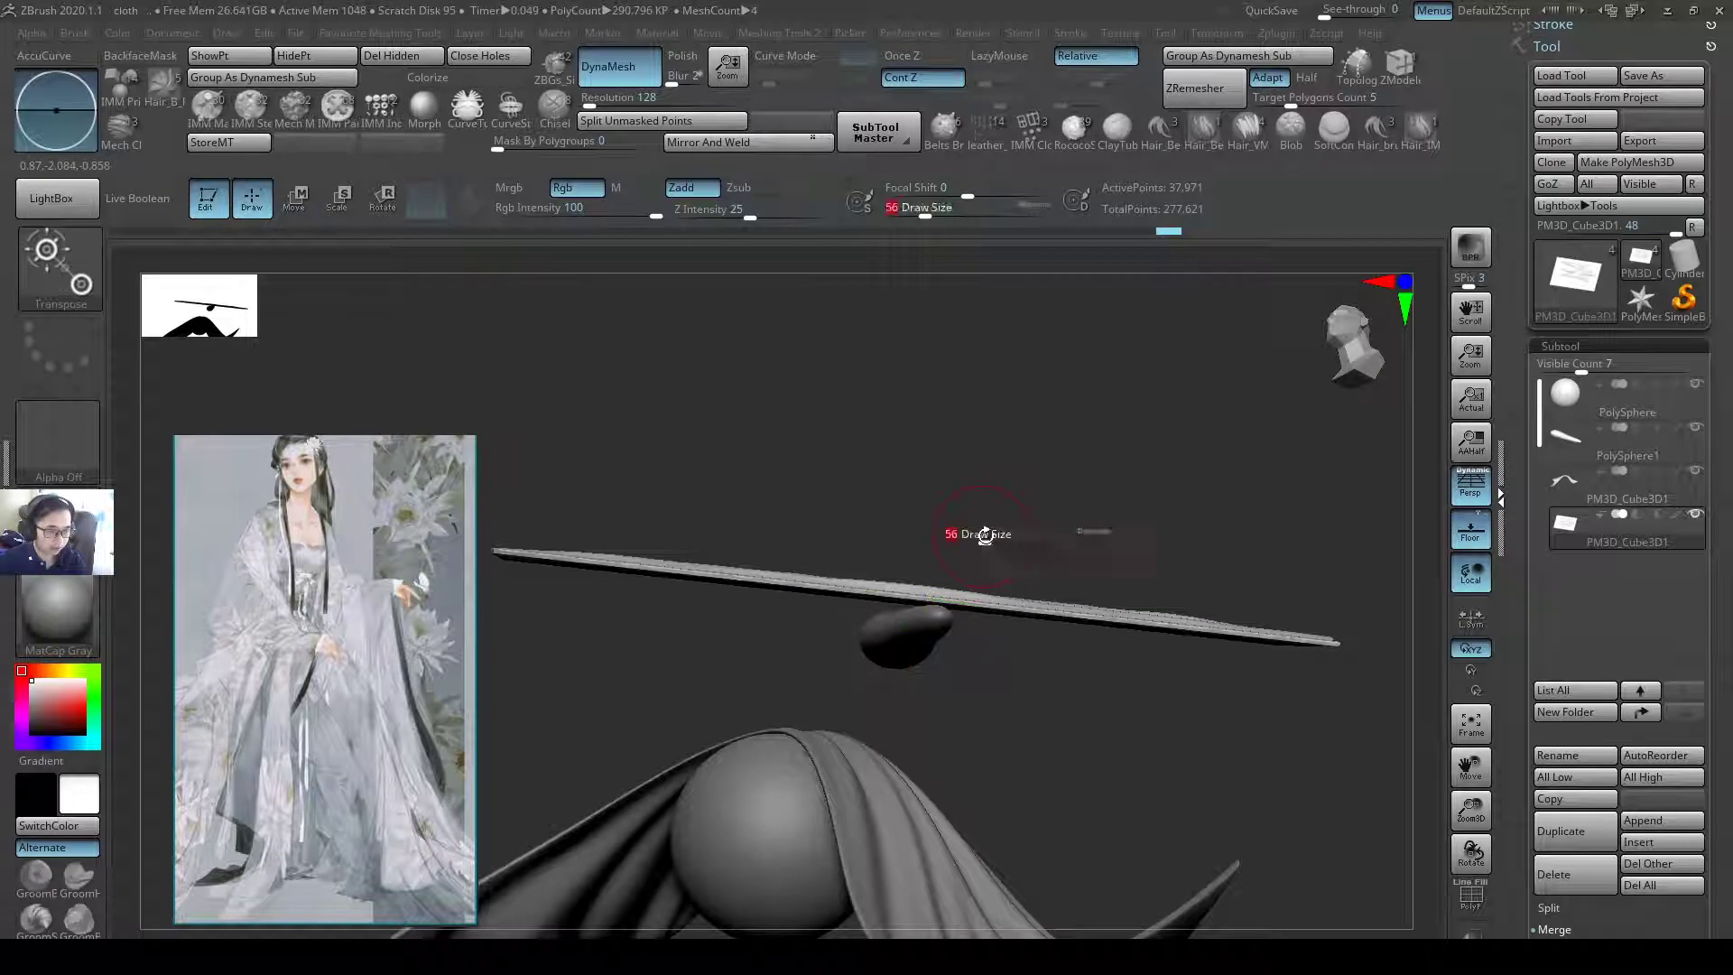
key(s)
key(s)
click(1260, 581)
ctrl+drag(1029, 532, 1044, 540)
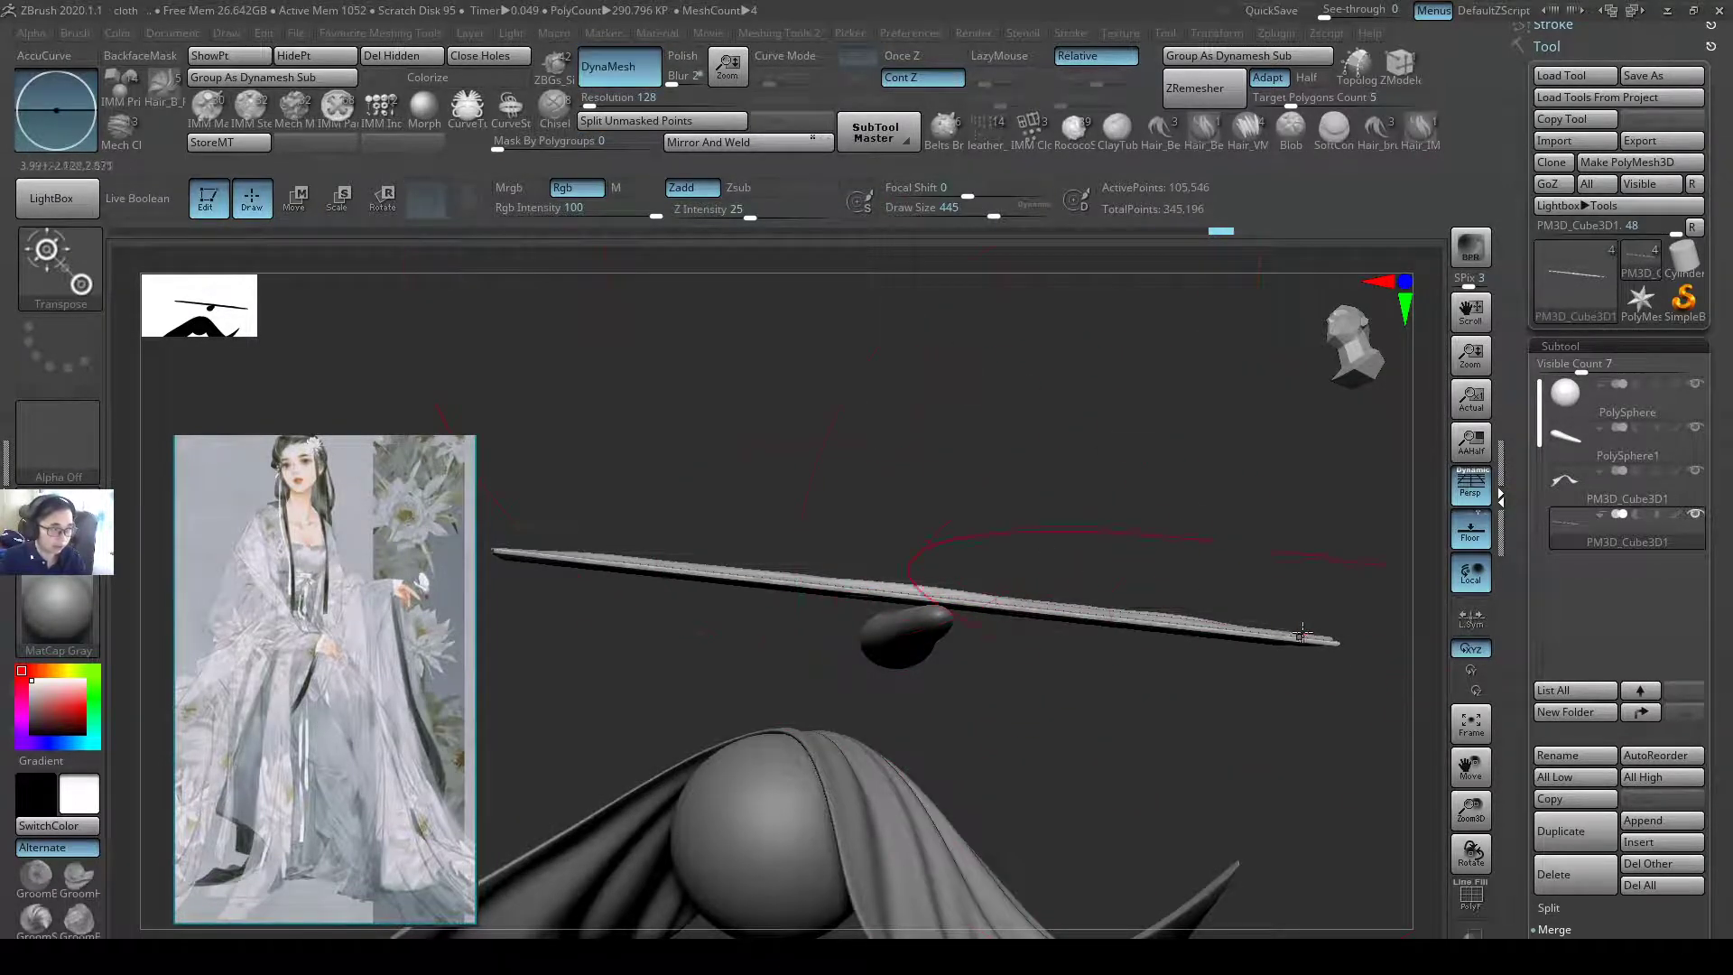
mouse_move(1283, 663)
mouse_down()
mouse_move(1318, 634)
mouse_move(1264, 685)
mouse_up()
key(ctrl+z)
key(q)
key(s)
drag(1191, 608, 1305, 575)
- Bend the ends of the strip downward over the arm form with the SnakeHook brush, reducing the draw size to 437
key(b)
key(s)
key(h)
key(f)
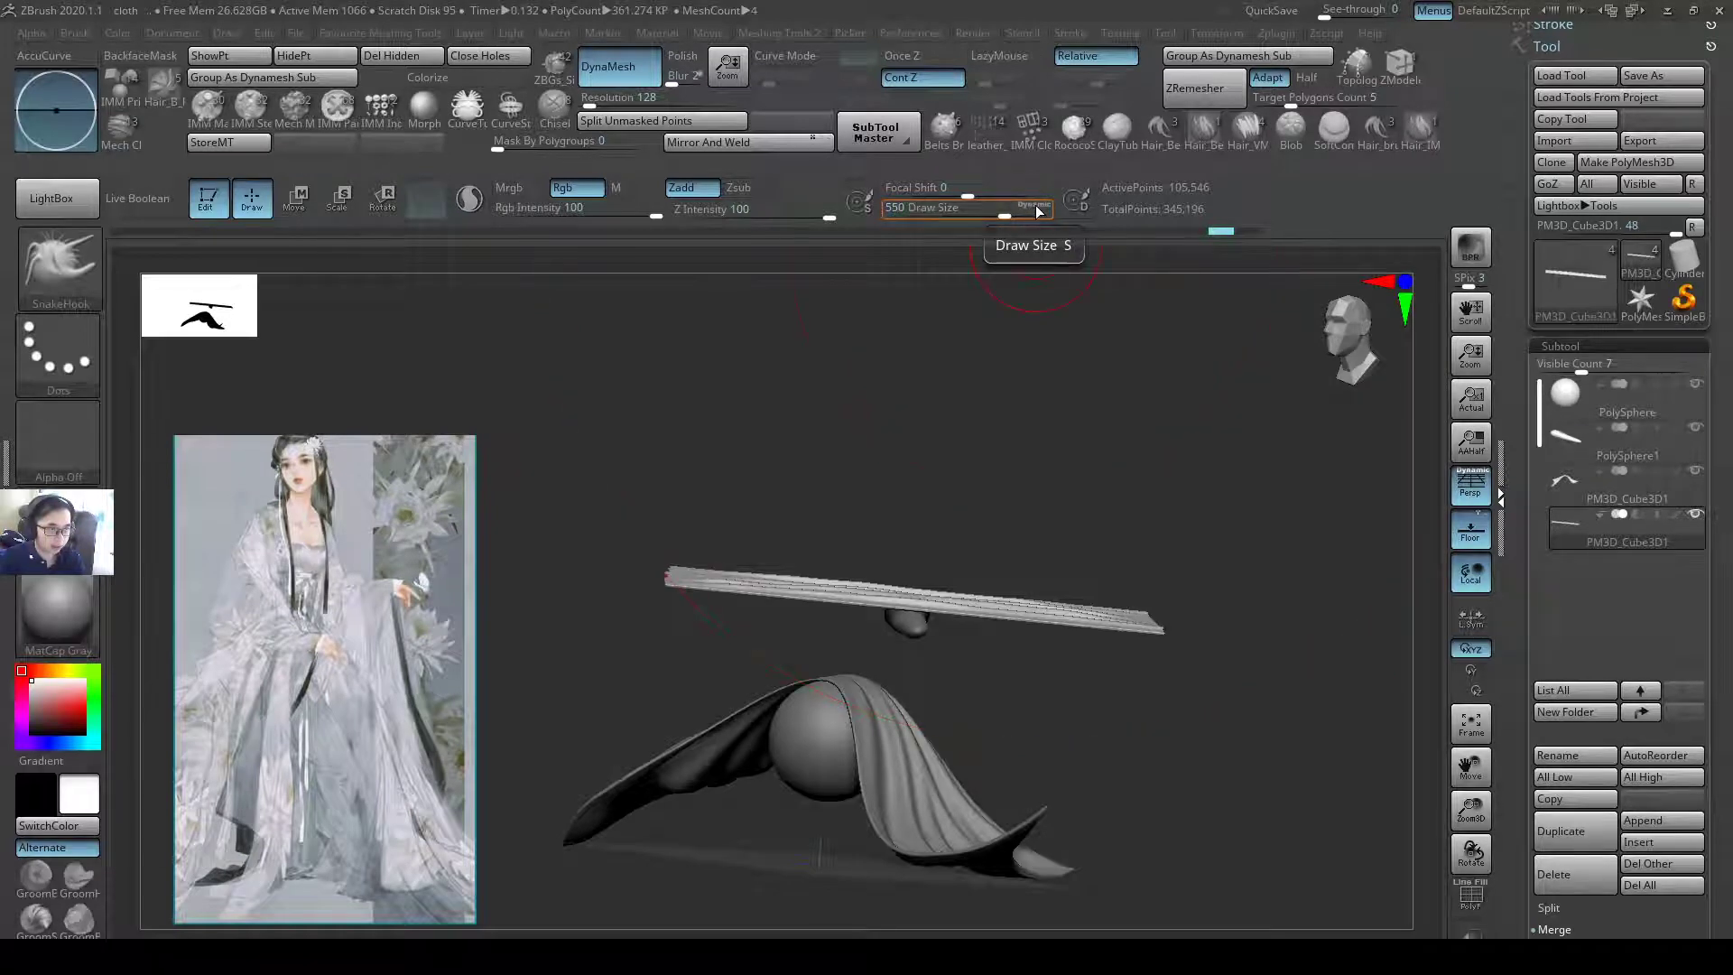
drag(1158, 591, 1122, 720)
text(s437)
key(Return)
drag(686, 578, 704, 560)
mouse_move(812, 505)
mouse_down()
mouse_move(614, 635)
mouse_move(704, 587)
mouse_move(851, 616)
mouse_move(877, 598)
mouse_up()
- Curve the strip's hanging side down and fit its middle over the arm form, using SnakeHook at draw size 207
text(s207)
key(Return)
key(s)
mouse_move(1119, 684)
mouse_down()
mouse_move(1139, 684)
mouse_move(1122, 718)
mouse_move(1025, 777)
mouse_up()
mouse_move(862, 623)
mouse_down()
mouse_move(853, 595)
mouse_move(810, 593)
mouse_up()
key(s)
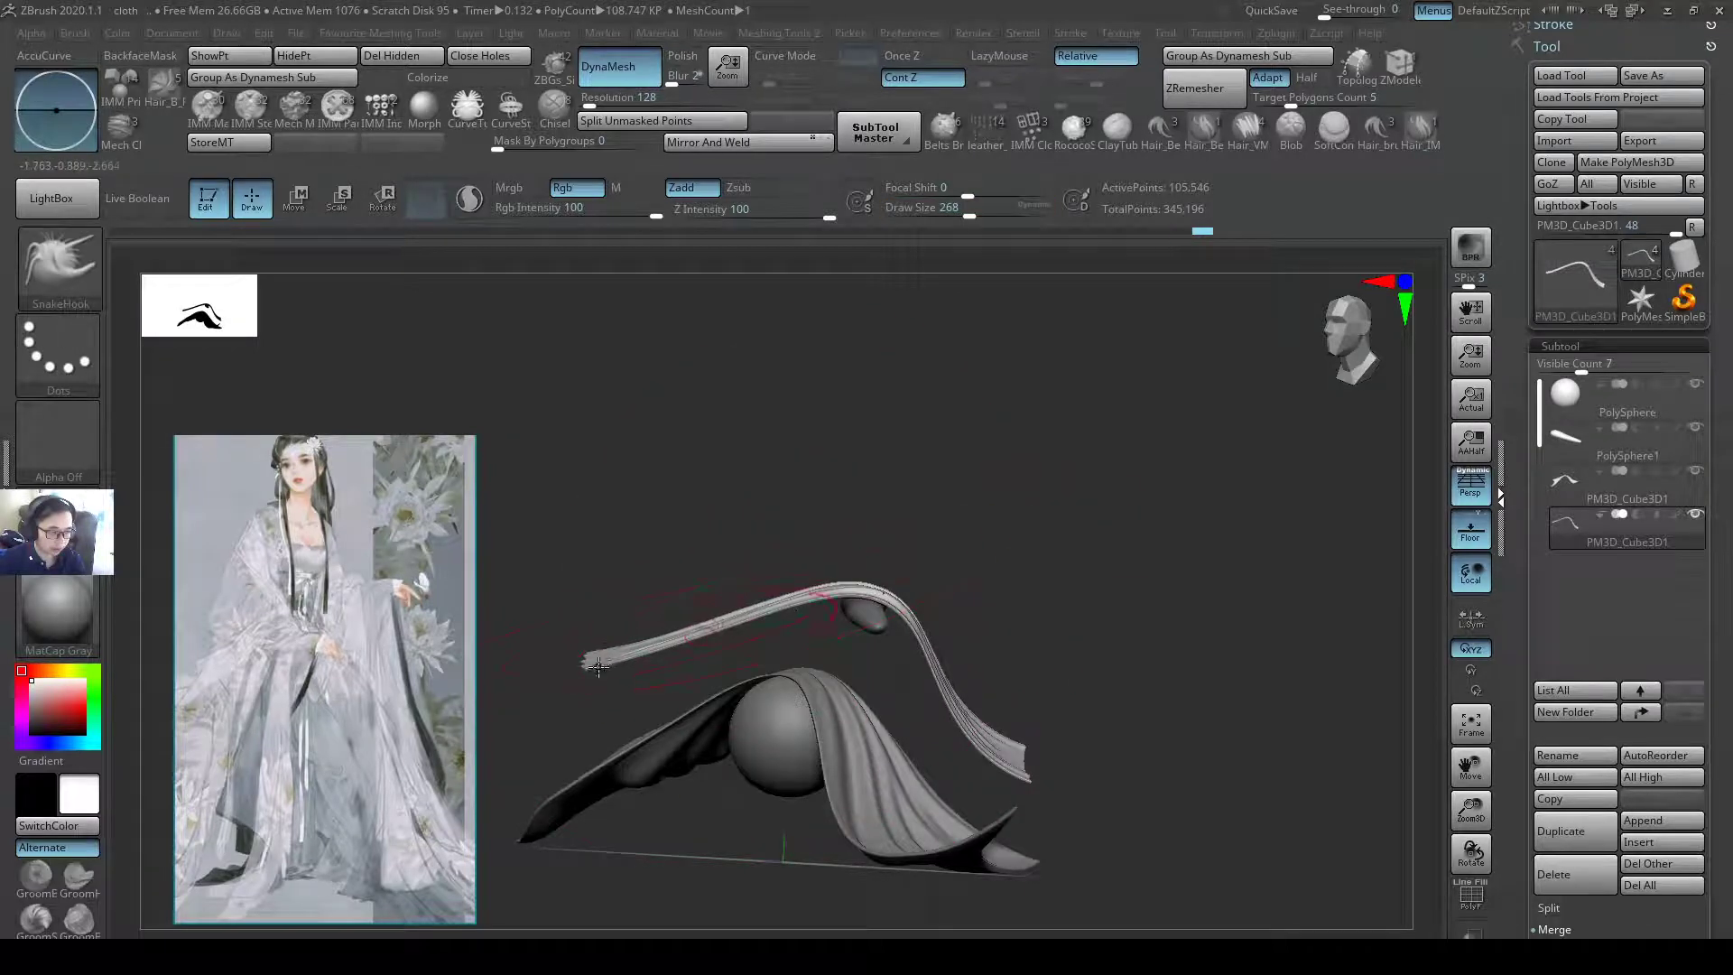
- Pull the opposite end of the strip down and wrap the cloth around the arm form from several angles
drag(598, 665, 750, 767)
mouse_move(956, 542)
mouse_down()
mouse_move(820, 741)
mouse_move(767, 776)
mouse_move(826, 746)
mouse_up()
mouse_move(763, 796)
mouse_down()
mouse_move(978, 696)
mouse_move(902, 607)
mouse_up()
key(s)
mouse_move(795, 565)
mouse_down()
mouse_move(806, 580)
mouse_move(769, 554)
mouse_up()
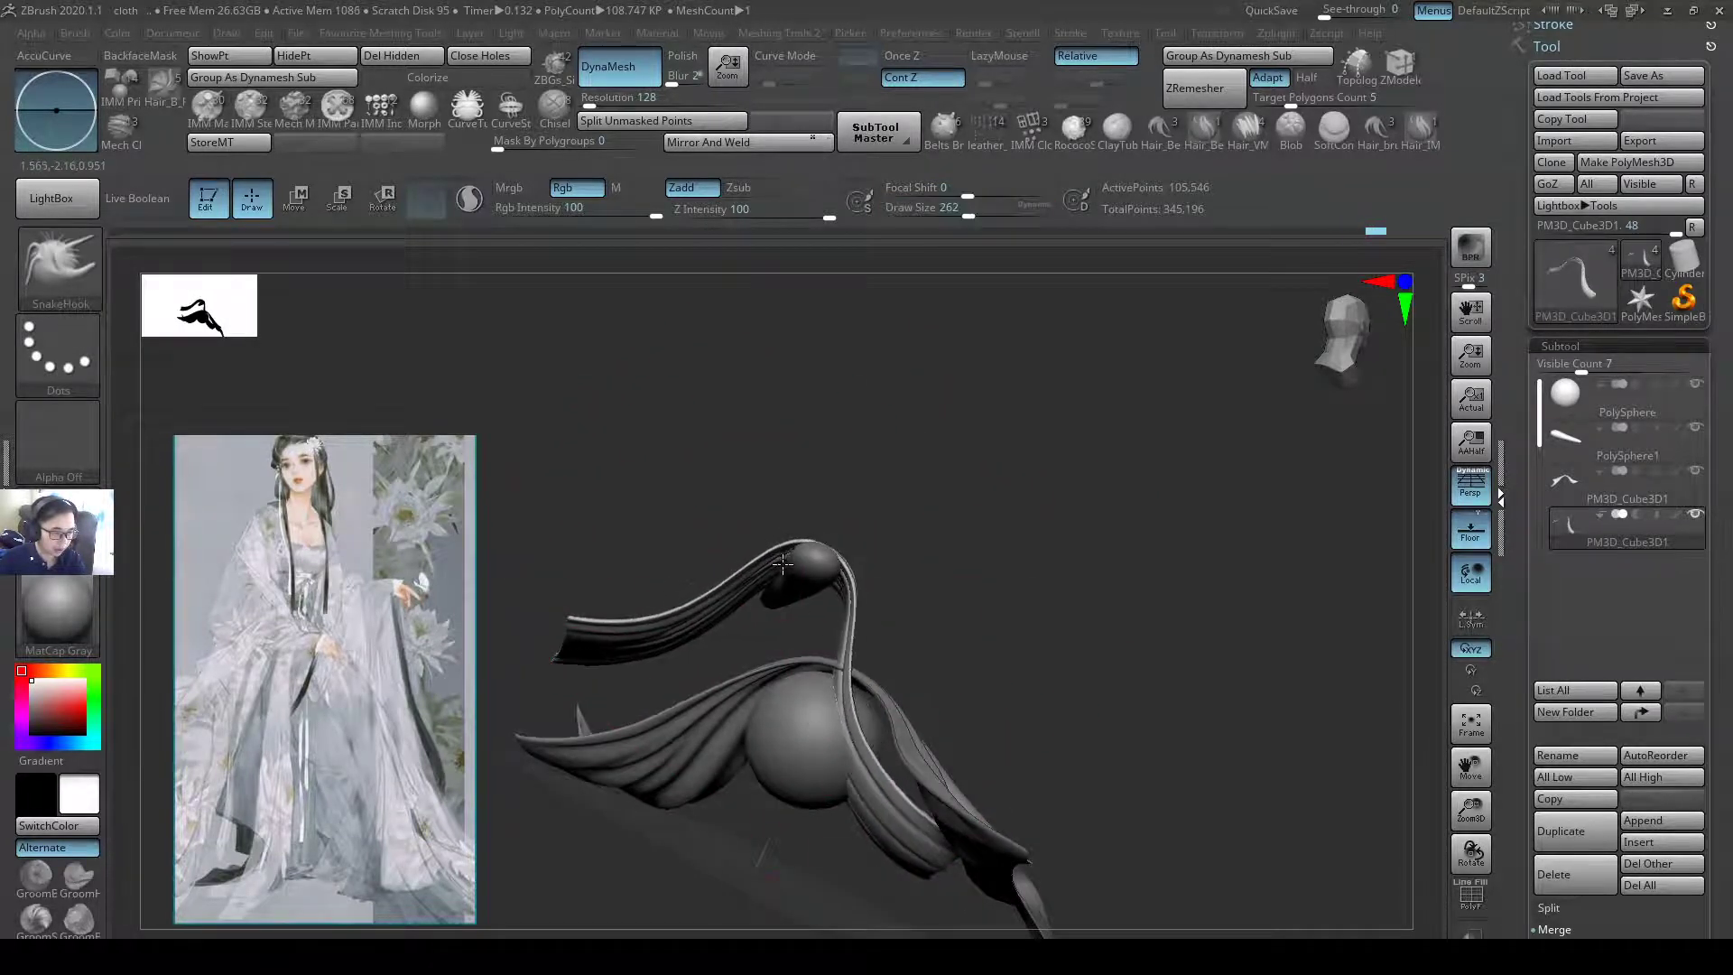
drag(876, 622, 1017, 620)
mouse_move(984, 548)
mouse_down()
mouse_move(1041, 530)
mouse_move(858, 469)
mouse_move(881, 495)
mouse_up()
- Draw the folds together where the cloth crosses the arm form, using the Pinch brush at draw size 484
key(b)
key(p)
key(i)
key(s)
click(869, 484)
right_drag(881, 495, 869, 530)
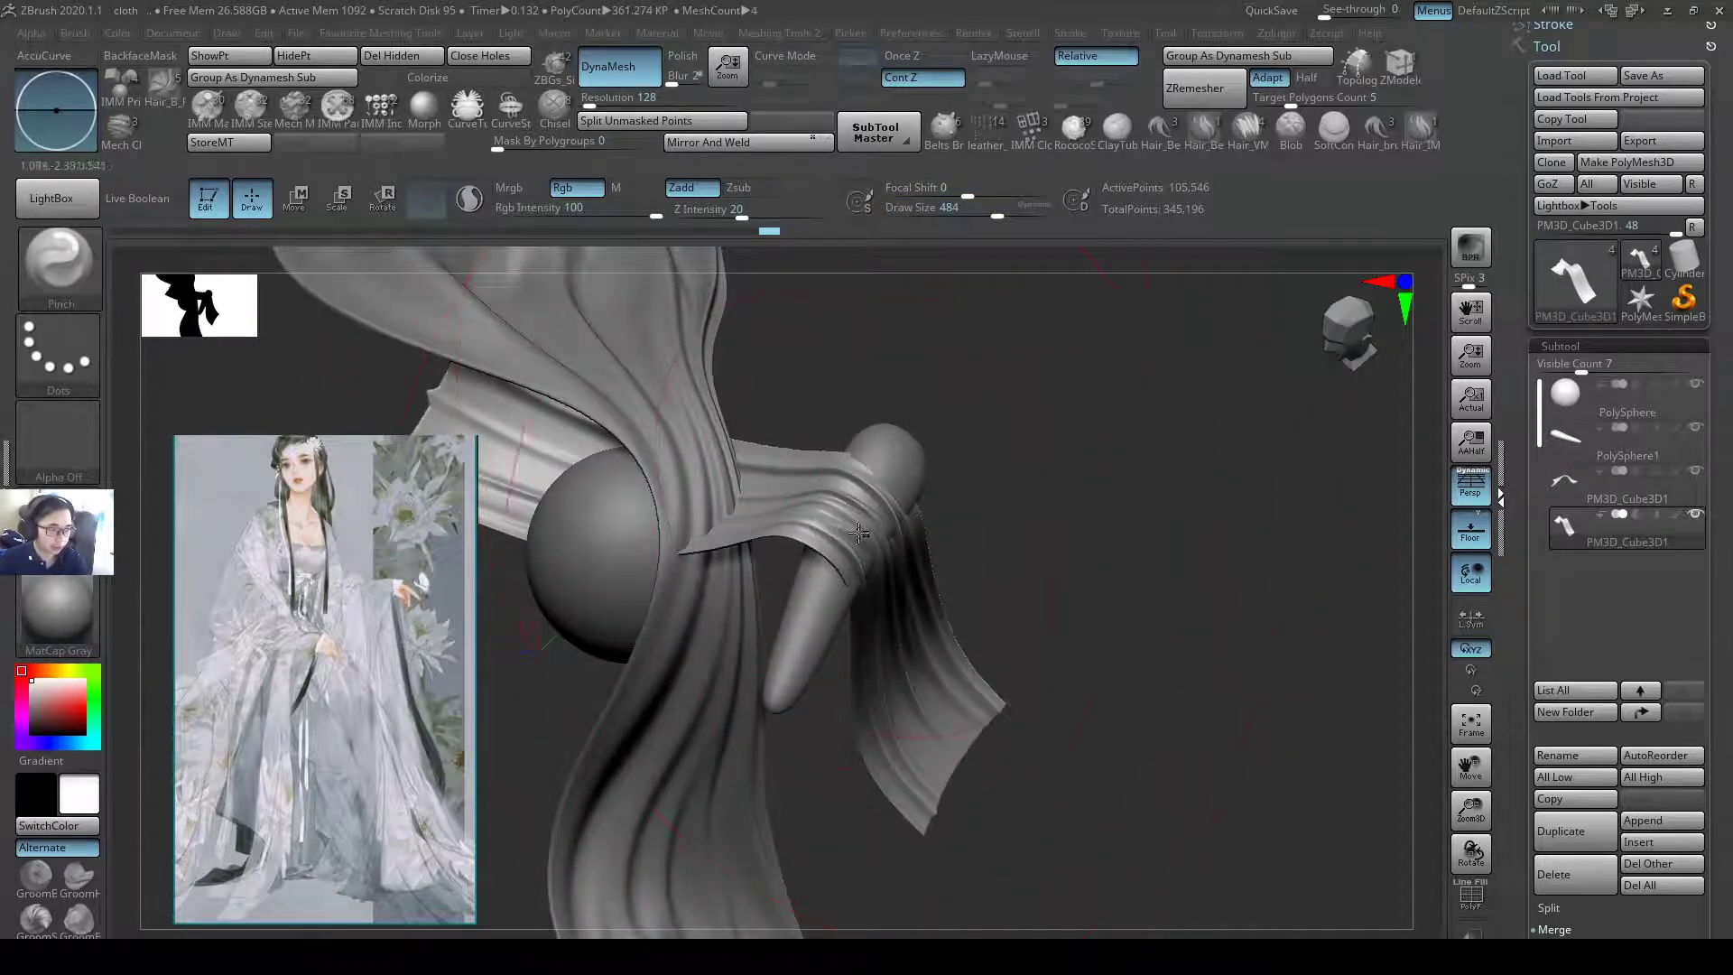
- Reshape the pinched cloth over the top of the arm form with the SnakeHook brush at draw size 400
key(b)
key(s)
key(h)
right_drag(879, 508, 847, 541)
key(s)
mouse_move(847, 541)
mouse_down()
mouse_move(829, 541)
mouse_move(929, 532)
mouse_move(960, 492)
mouse_up()
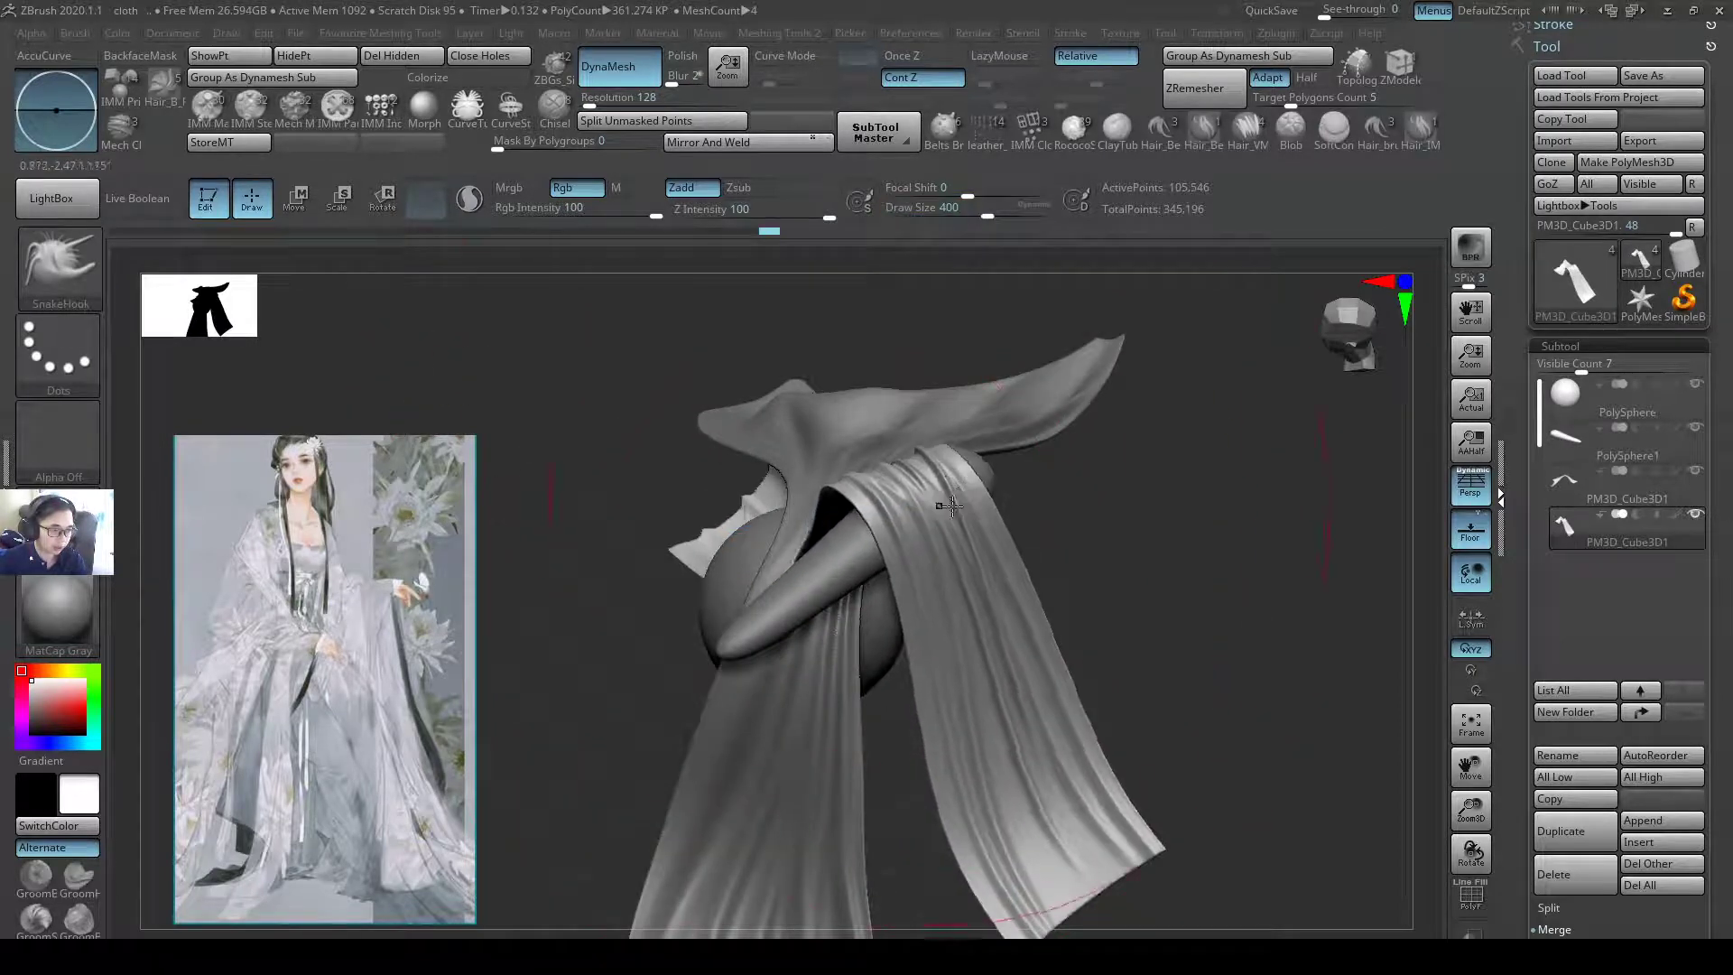
- Pull the cloth's edge tight around the thick end of the arm form with SnakeHook at draw size 351
right_drag(959, 492, 1047, 474)
key(s)
drag(1047, 473, 1043, 471)
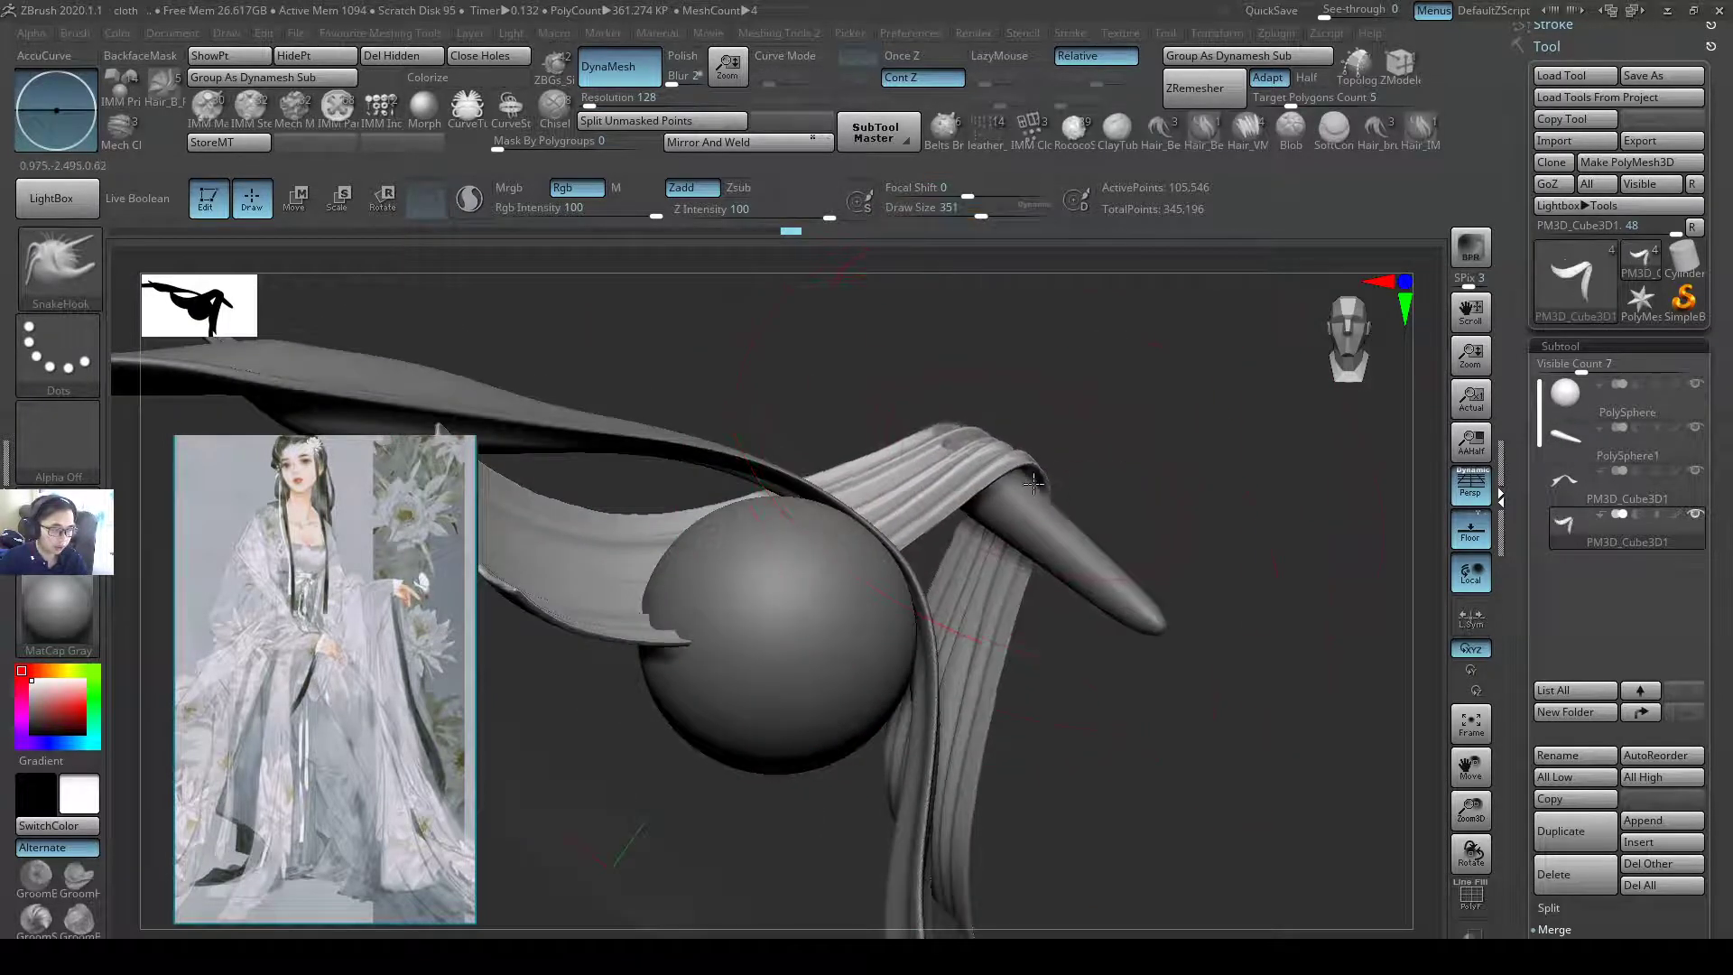
key(s)
drag(1044, 476, 1033, 476)
drag(1038, 478, 1036, 498)
- Enlarge the SnakeHook brush to draw size 695 and reshape the cloth hanging below the arm form
mouse_move(970, 425)
right_down()
mouse_move(1091, 499)
mouse_move(1102, 584)
mouse_move(979, 618)
mouse_move(984, 591)
right_up()
key(s)
key(s)
drag(902, 588, 930, 582)
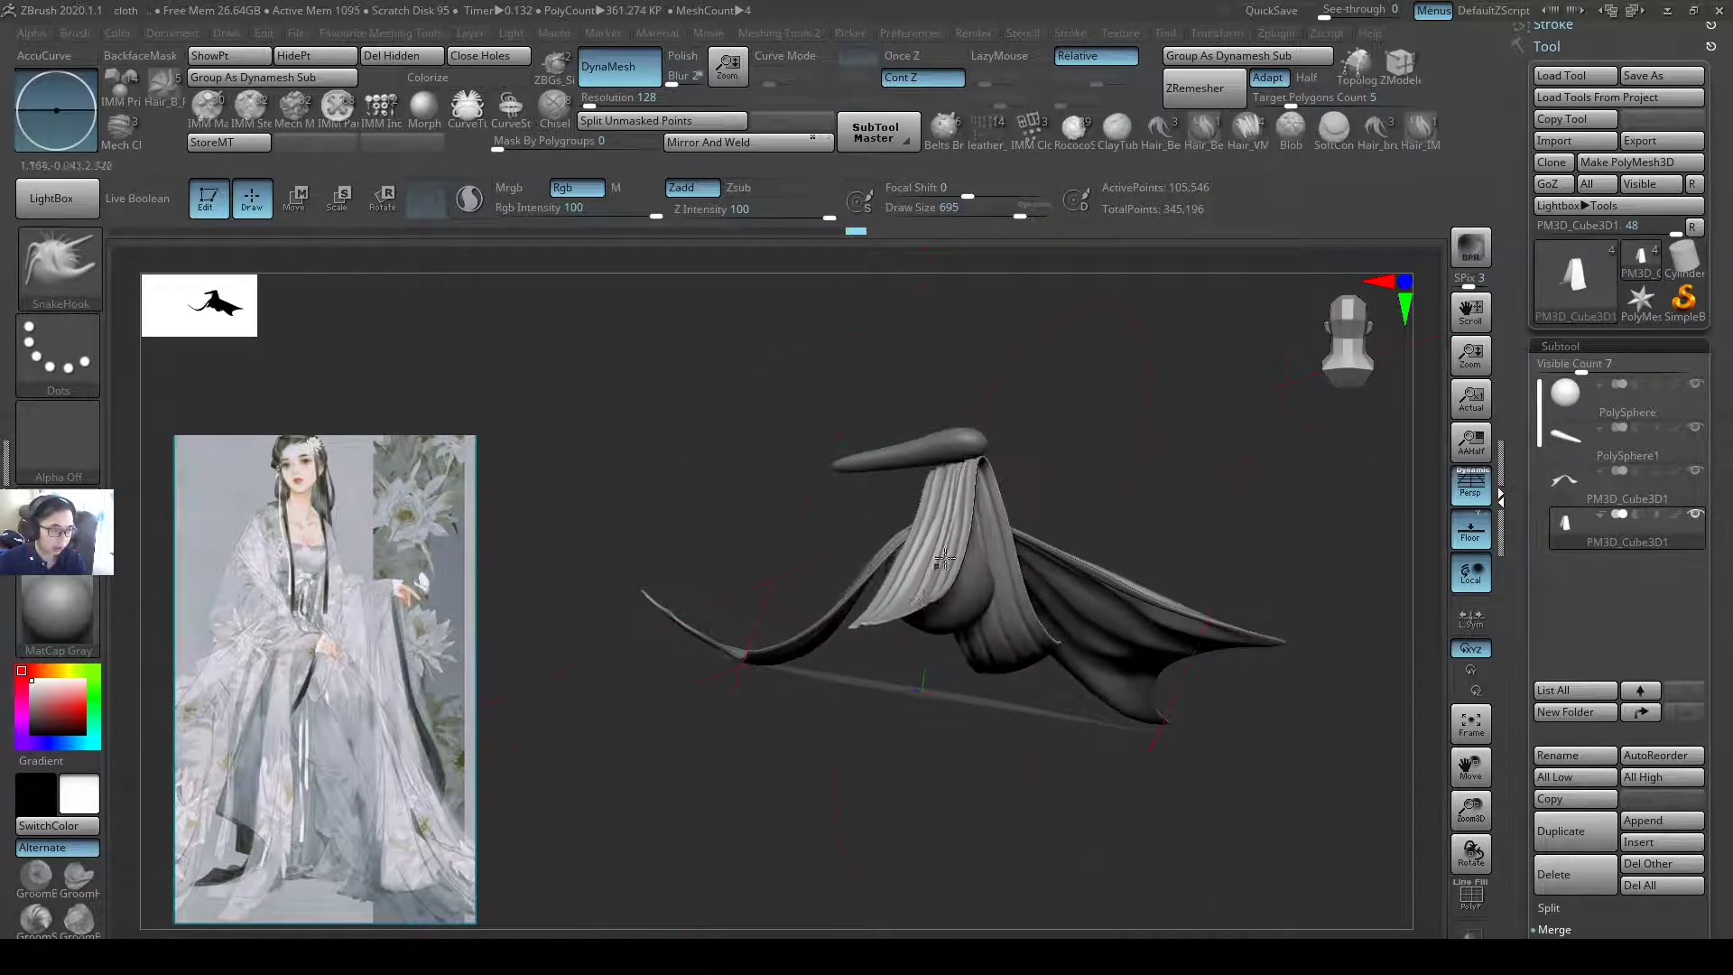
- Reduce the SnakeHook draw size to 239 and hide the sphere and the other cloth subtool
key(s)
mouse_move(930, 544)
mouse_down()
mouse_move(1173, 596)
mouse_move(1002, 614)
mouse_move(1087, 607)
mouse_move(1260, 638)
mouse_move(1064, 545)
mouse_move(1071, 574)
mouse_up()
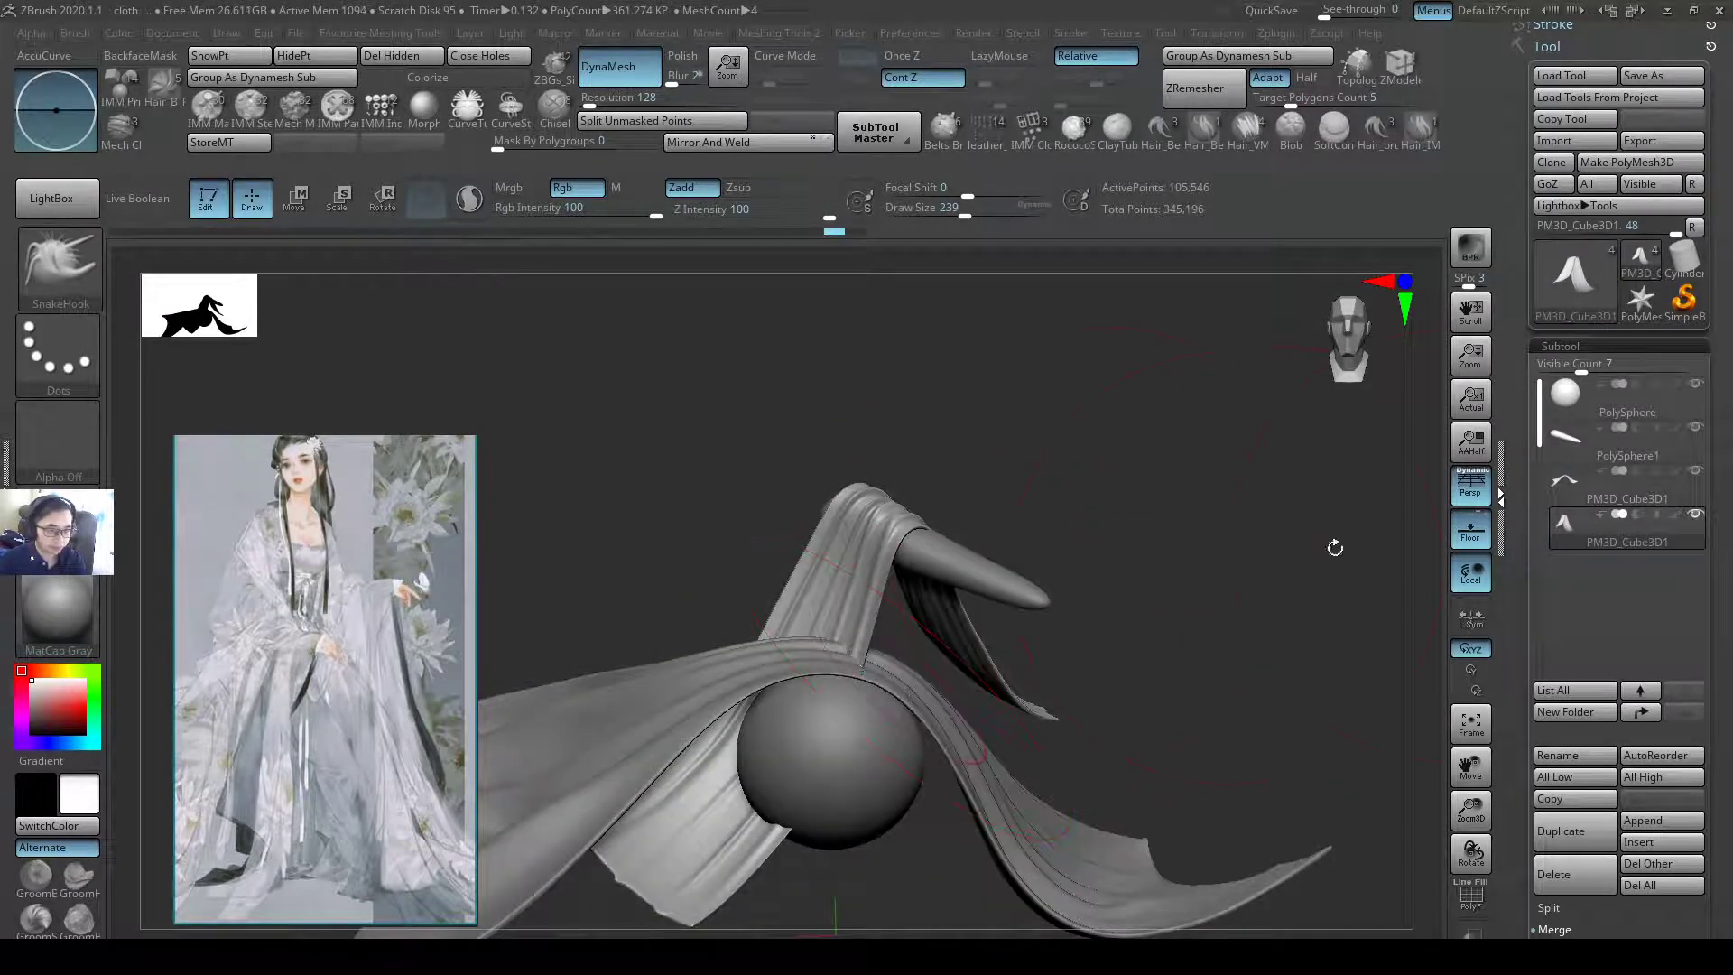
drag(1244, 566, 1067, 515)
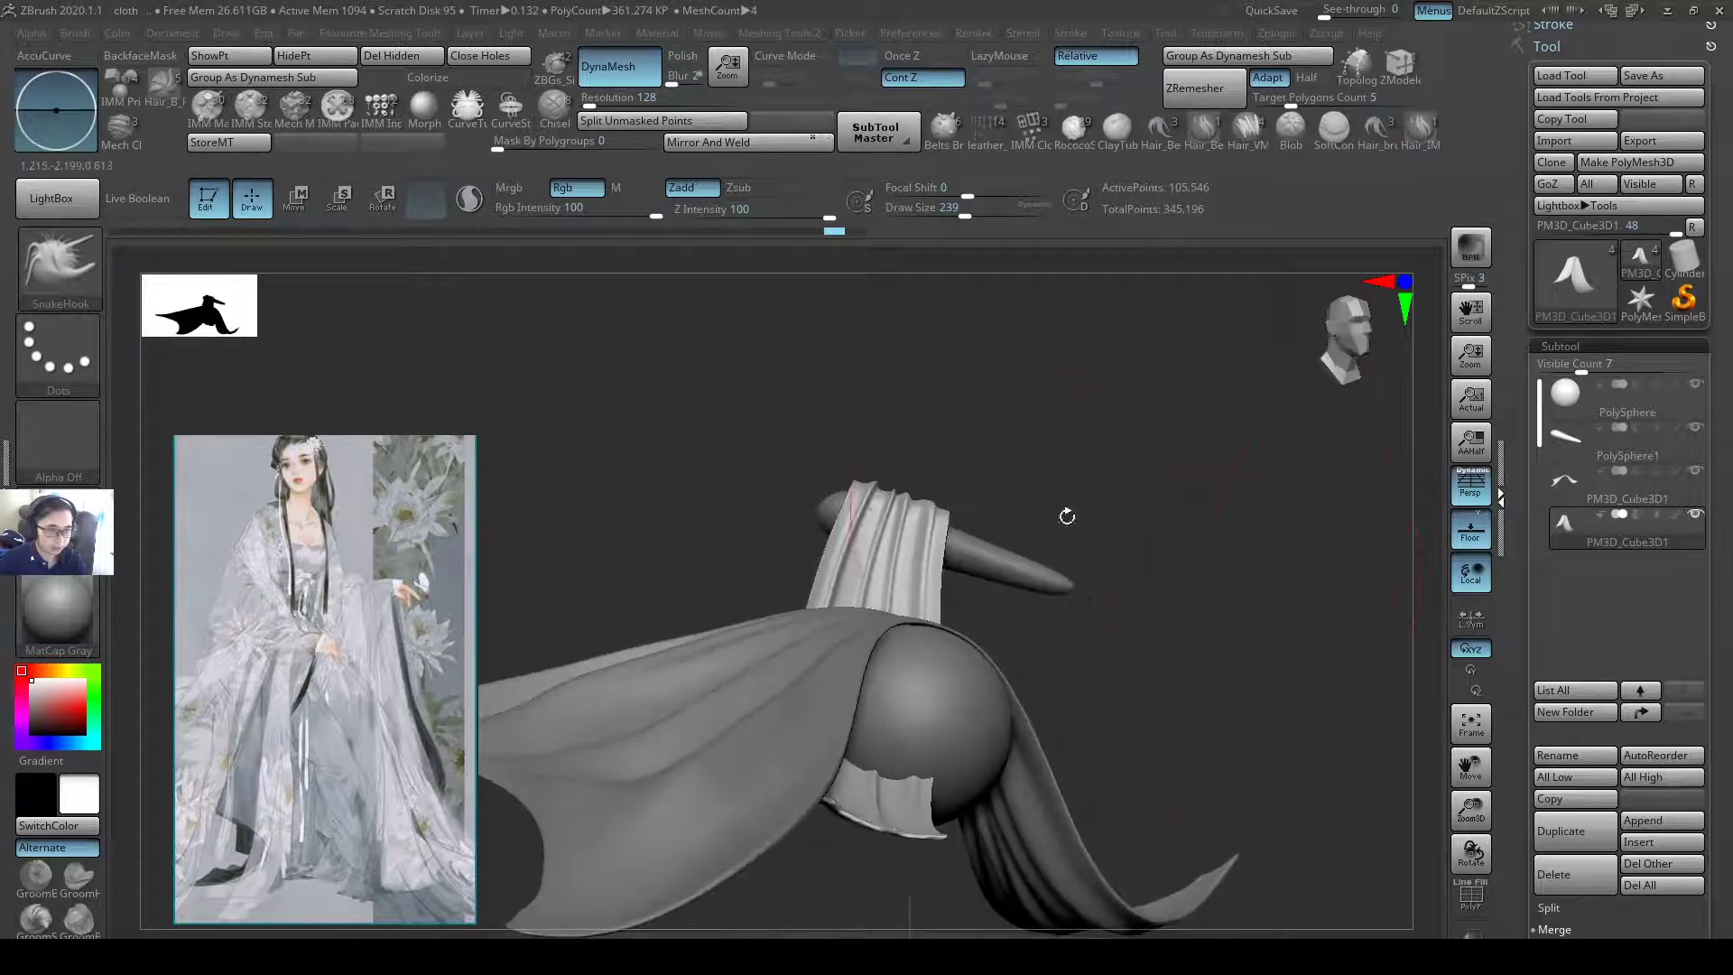
click(1695, 384)
click(1695, 470)
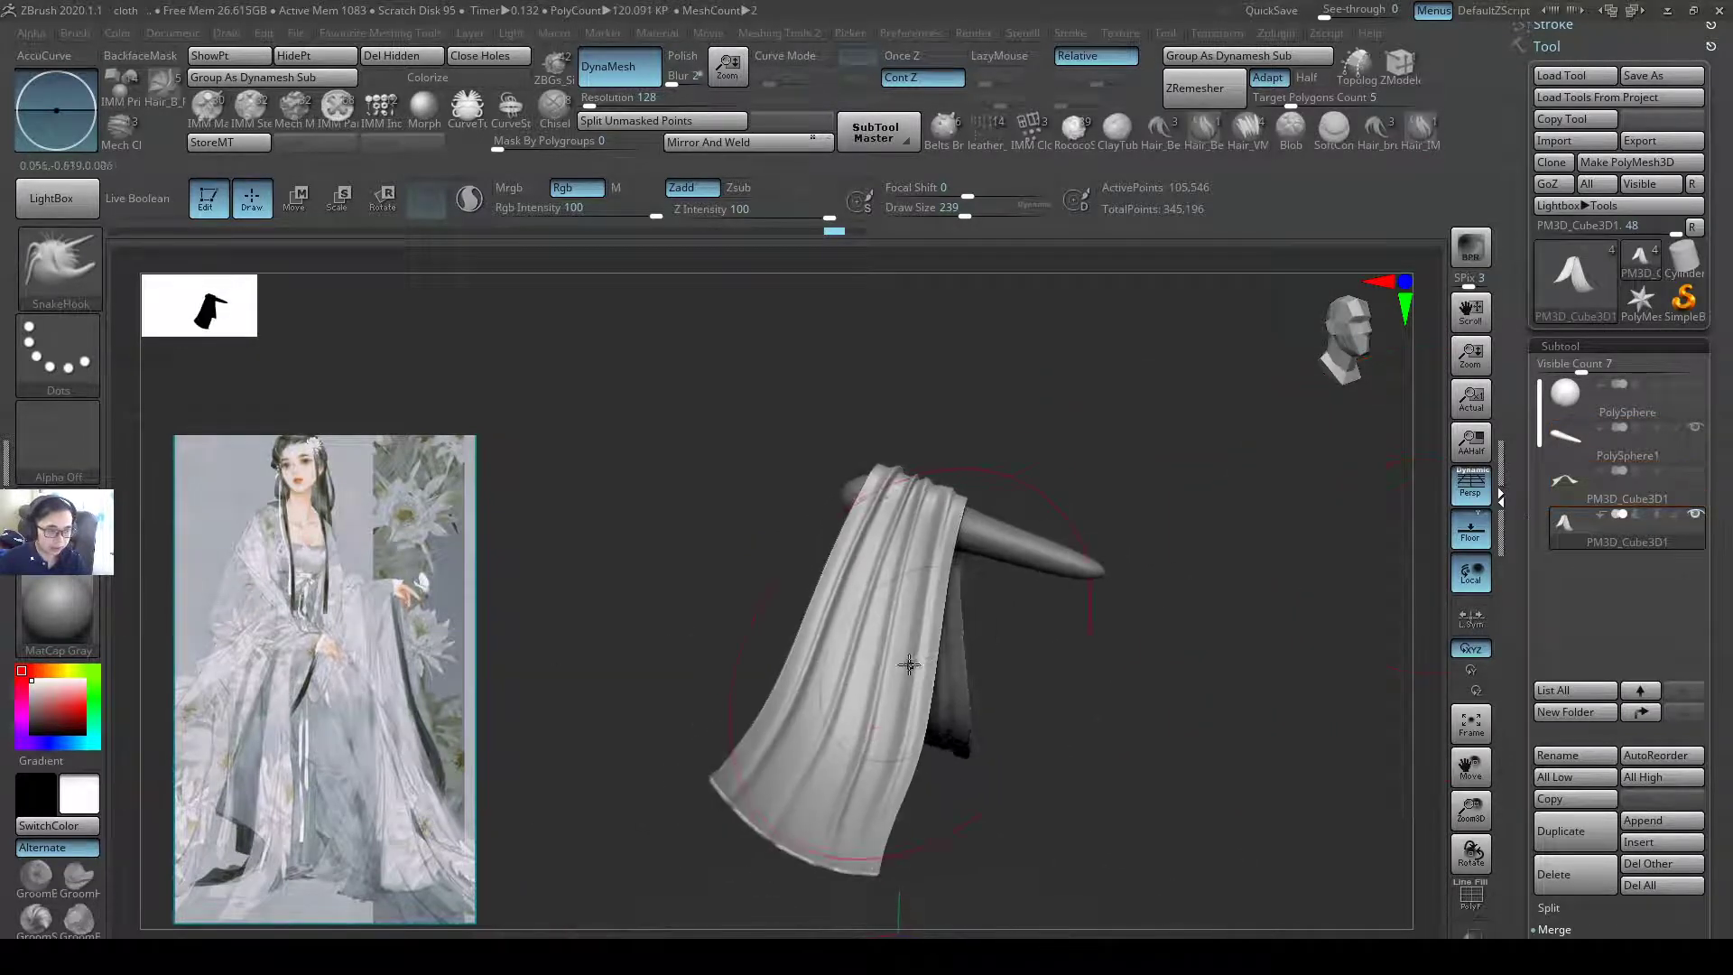
- Reshape the long cloth hanging from the arm form into a curved fall with SnakeHook at draw size 358
alt+drag(919, 660, 1047, 562)
drag(1051, 641, 1002, 673)
key(s)
drag(1002, 672, 1083, 673)
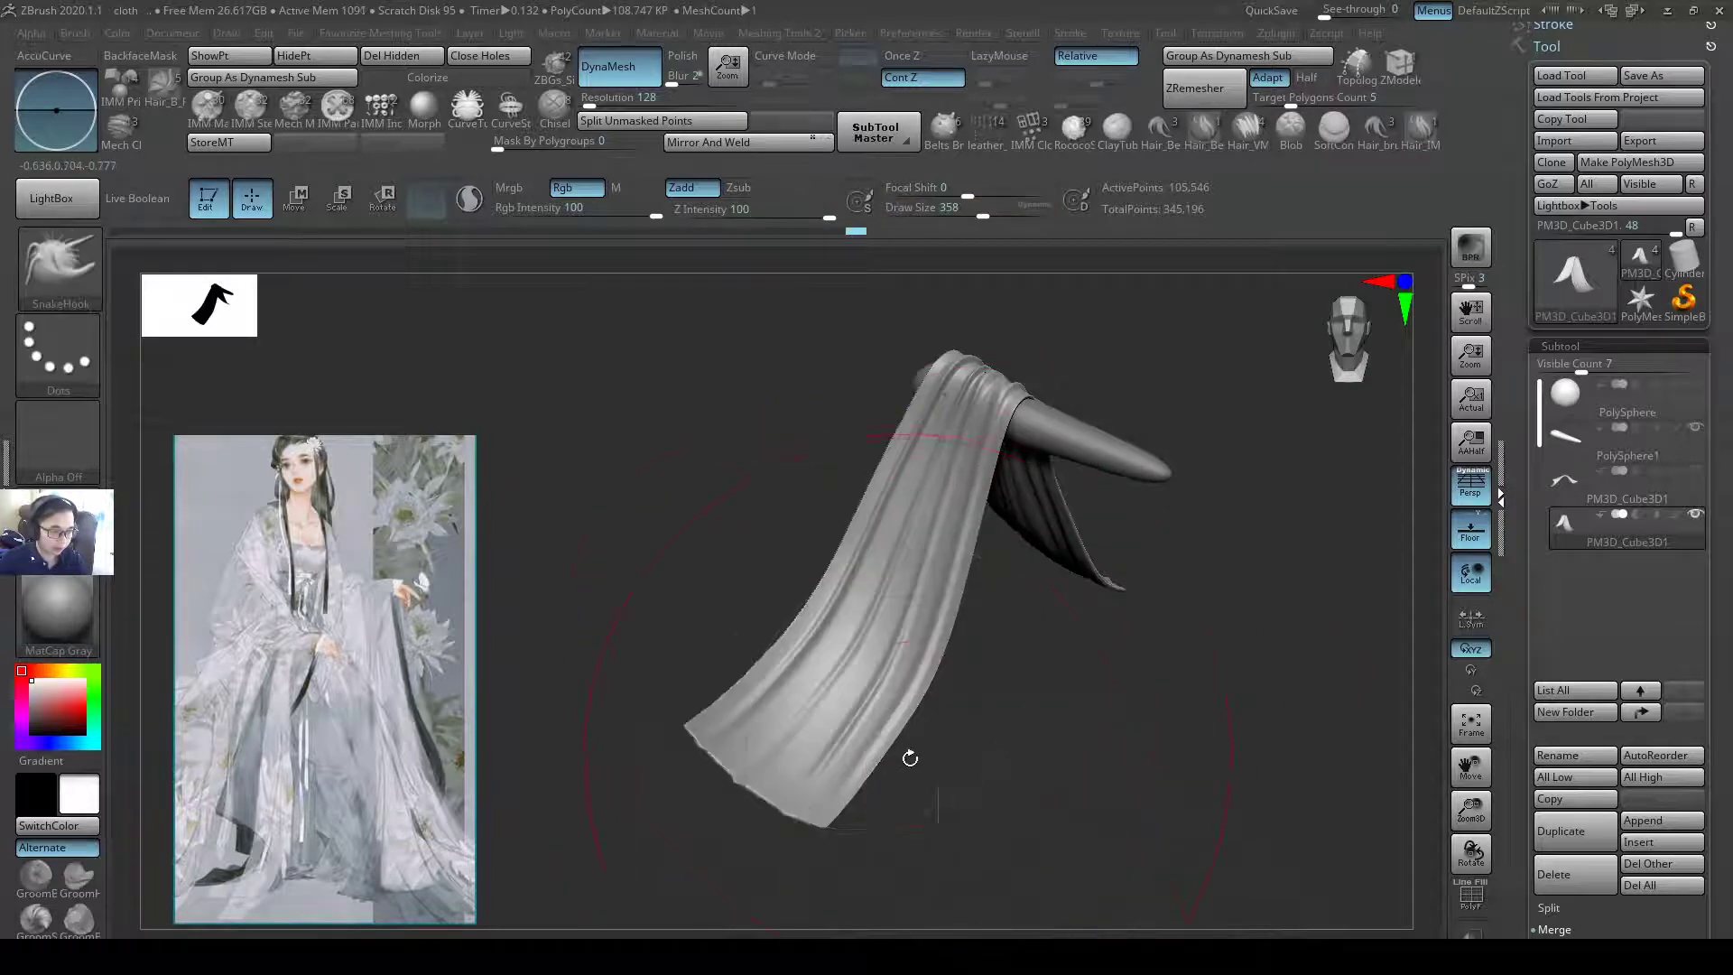
key(s)
drag(826, 700, 843, 700)
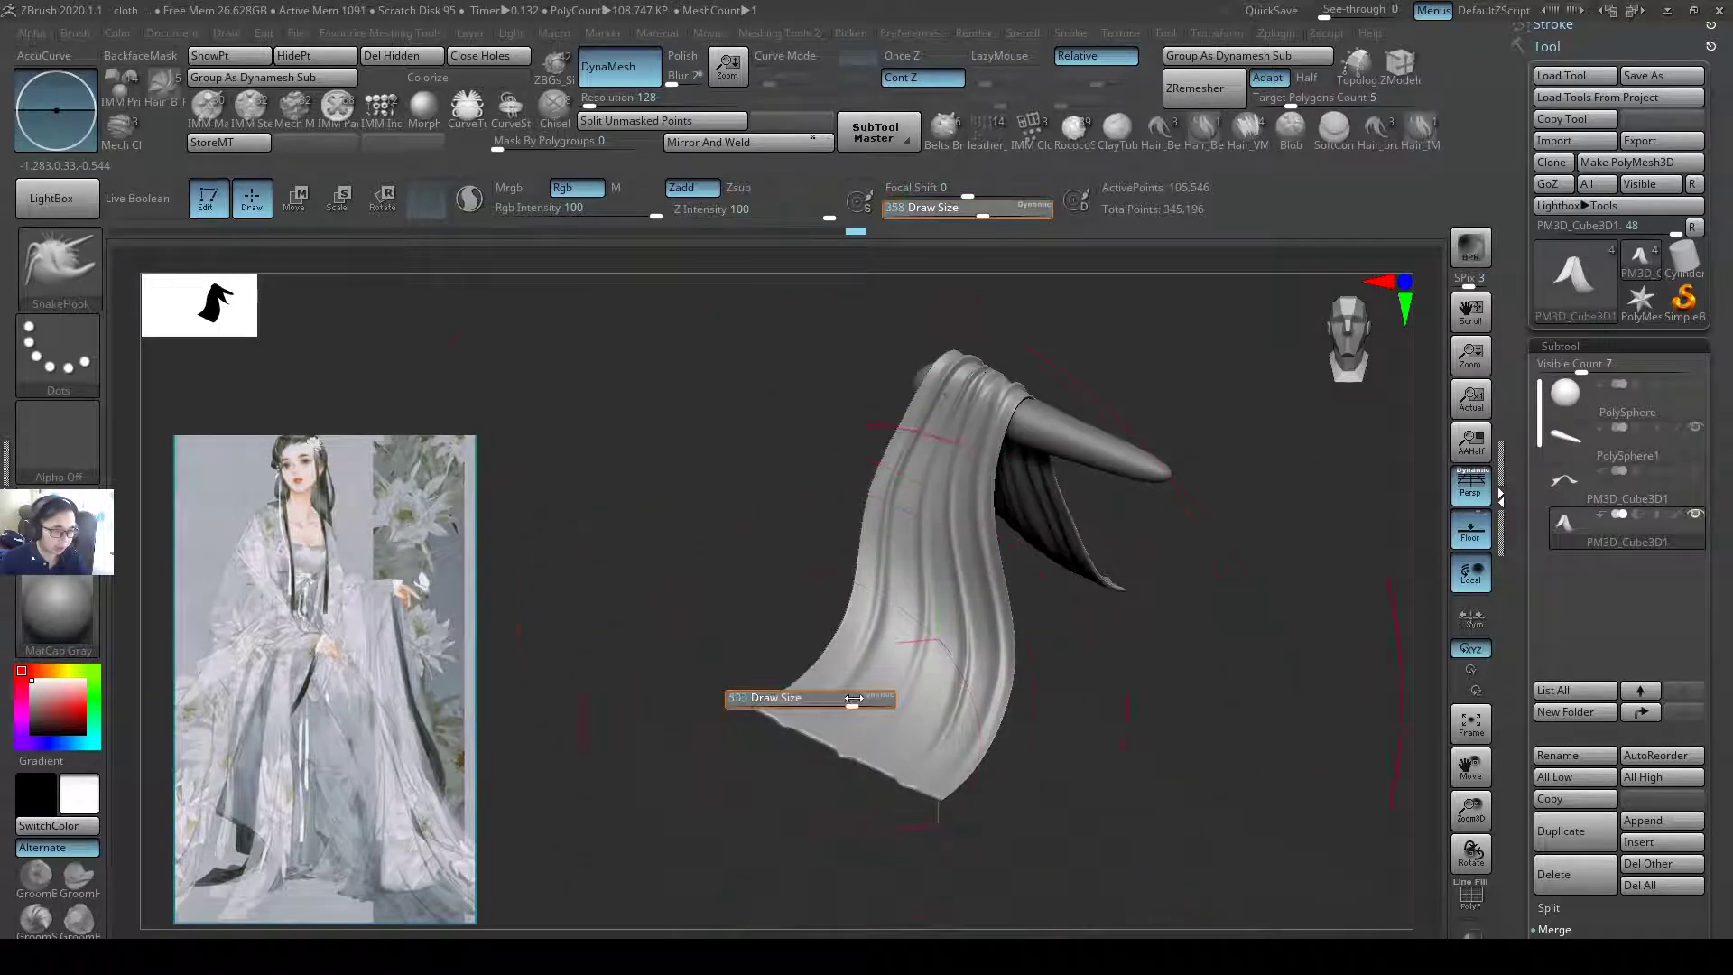
key(s)
drag(857, 554, 835, 554)
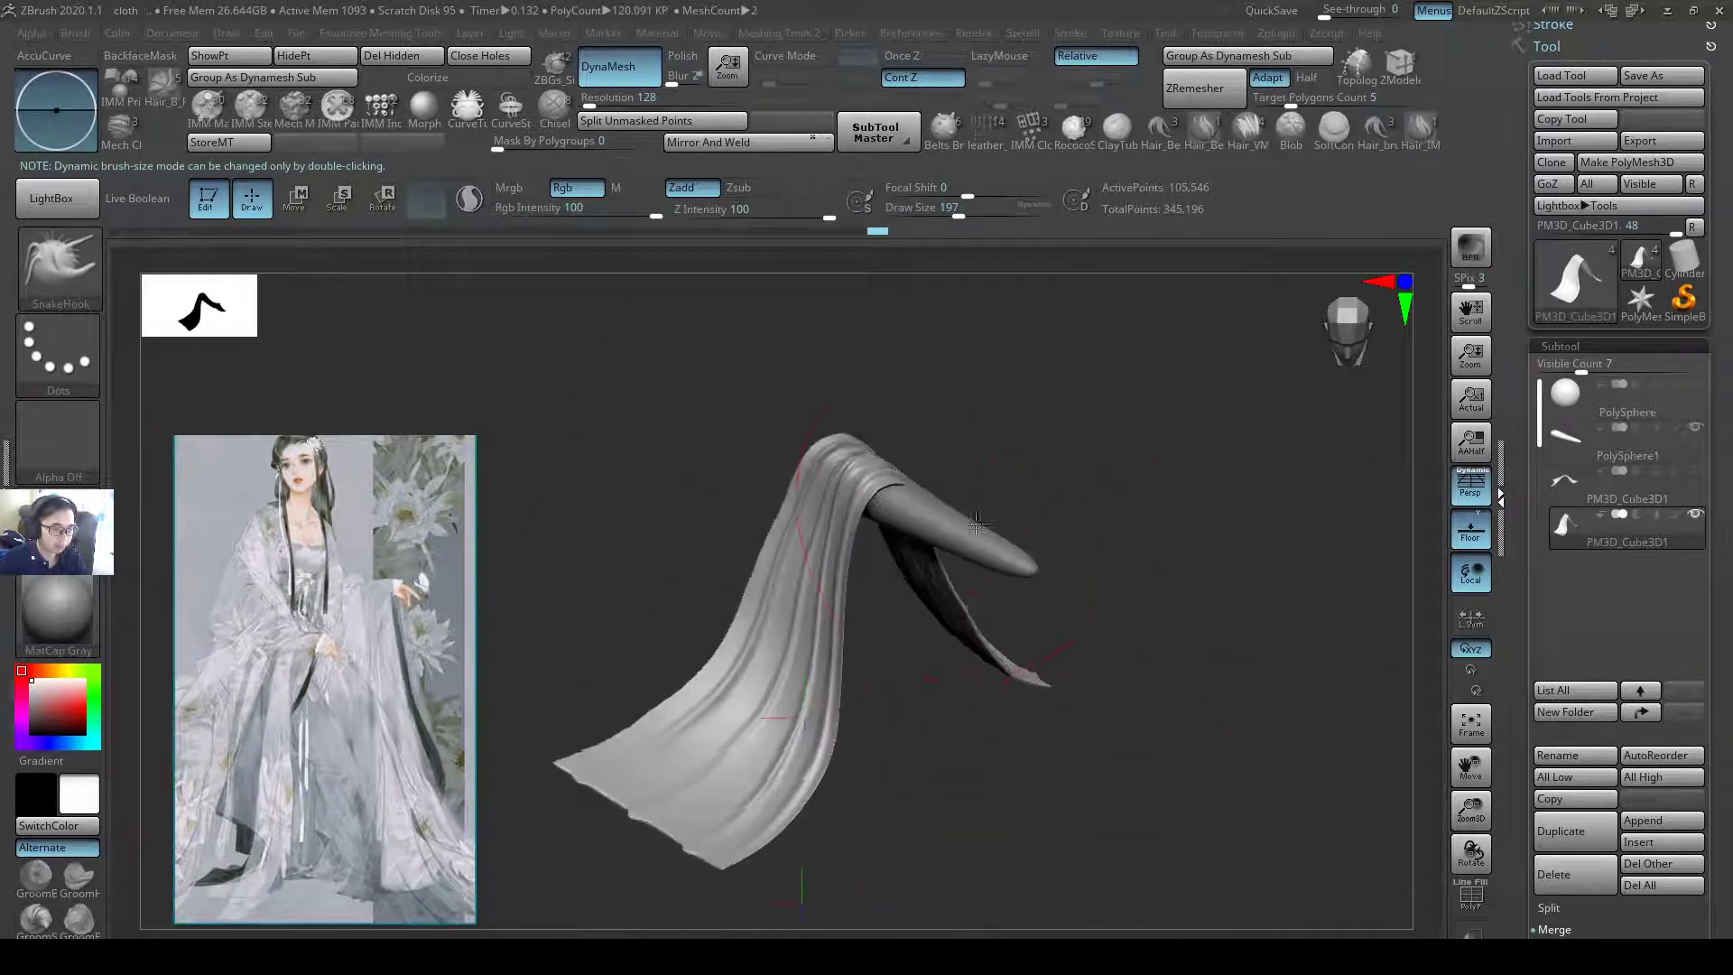
- Pull the cloth's edge down around the arm form with SnakeHook at draw size 234
key(s)
drag(967, 509, 992, 509)
mouse_move(1083, 614)
mouse_down()
mouse_move(934, 493)
mouse_move(883, 522)
mouse_up()
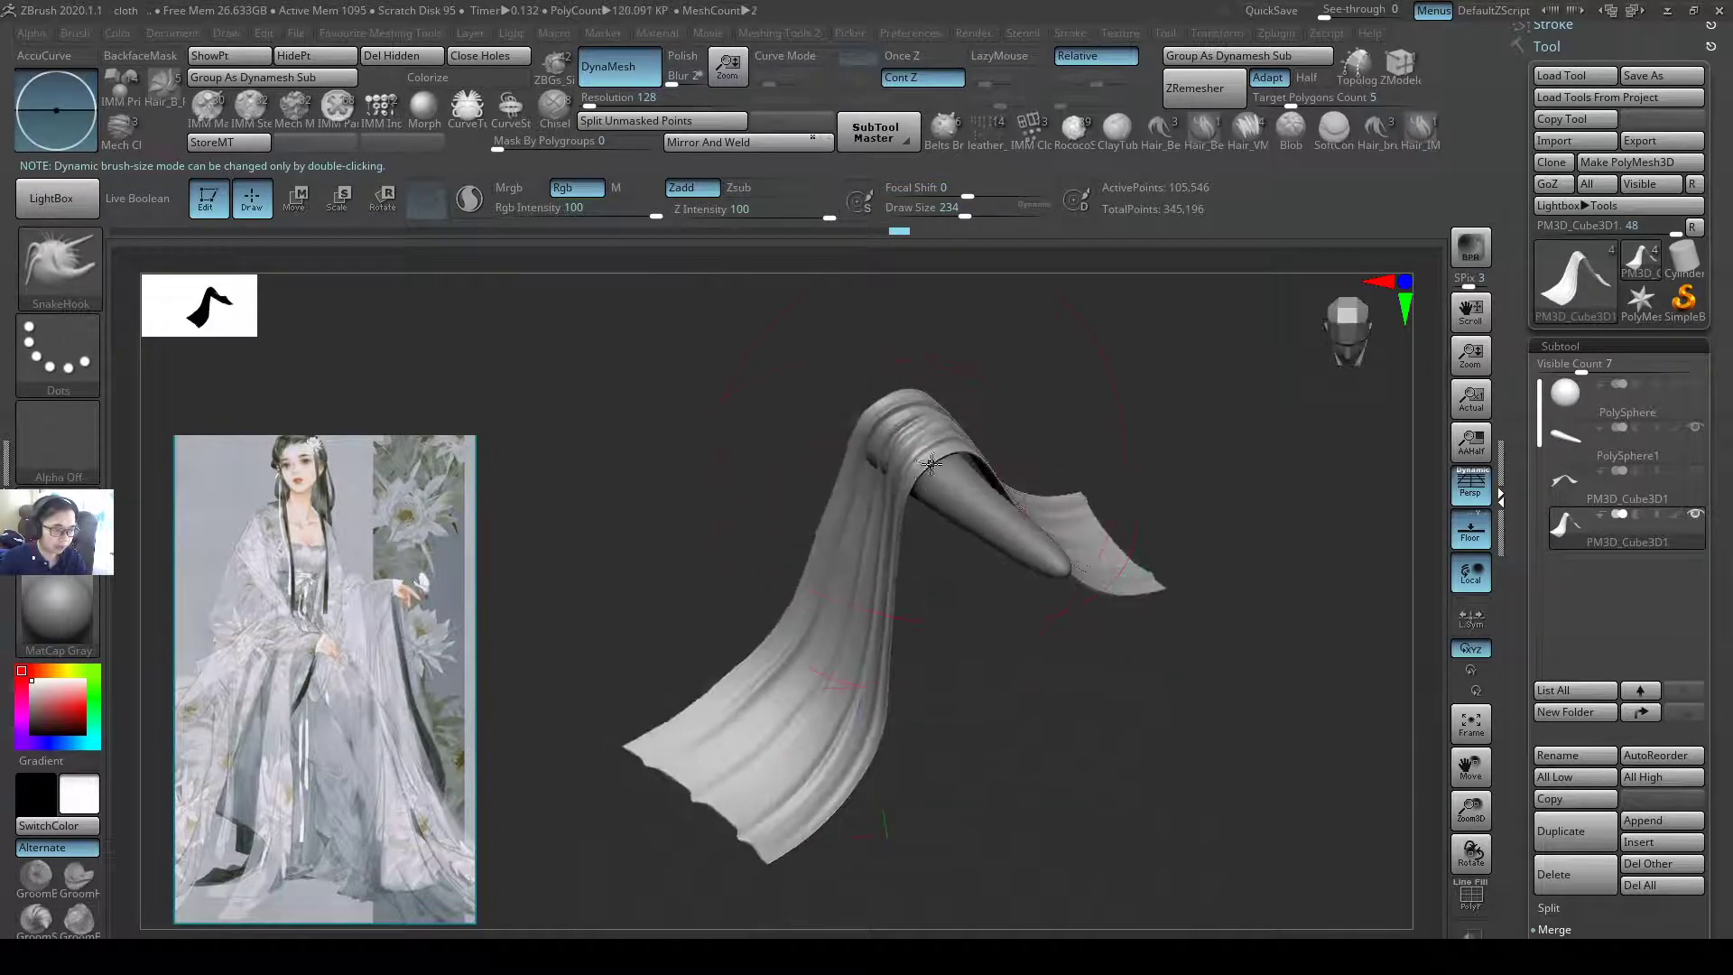
drag(926, 465, 928, 500)
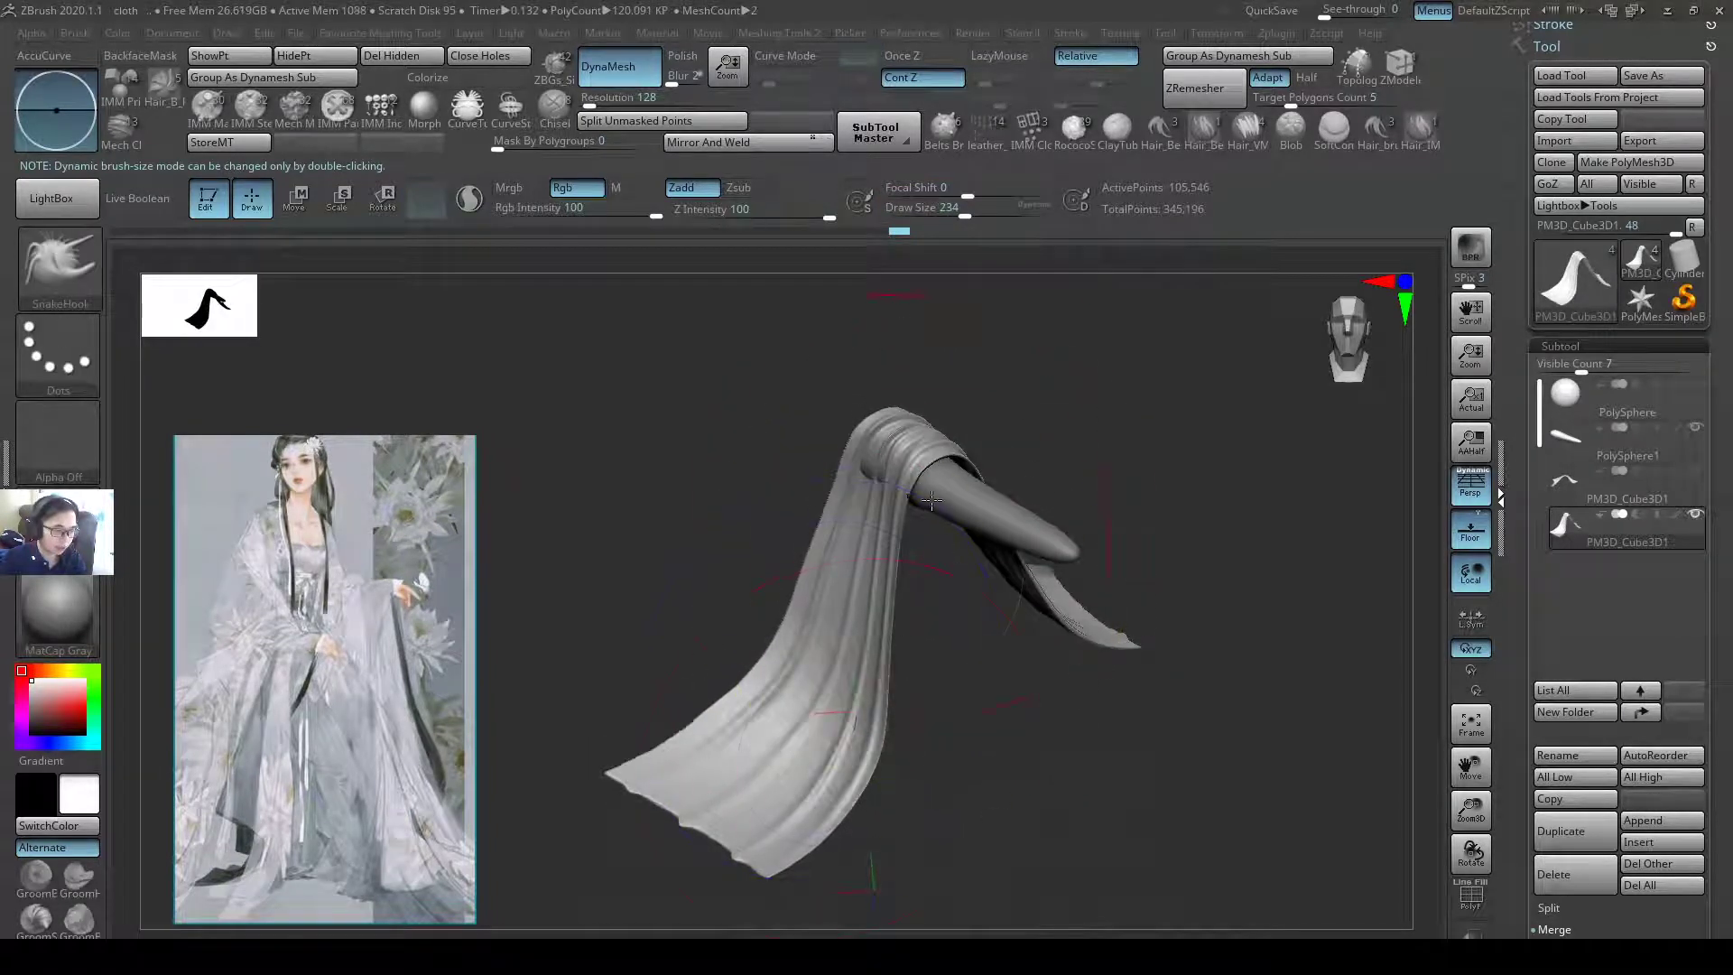
drag(928, 500, 910, 531)
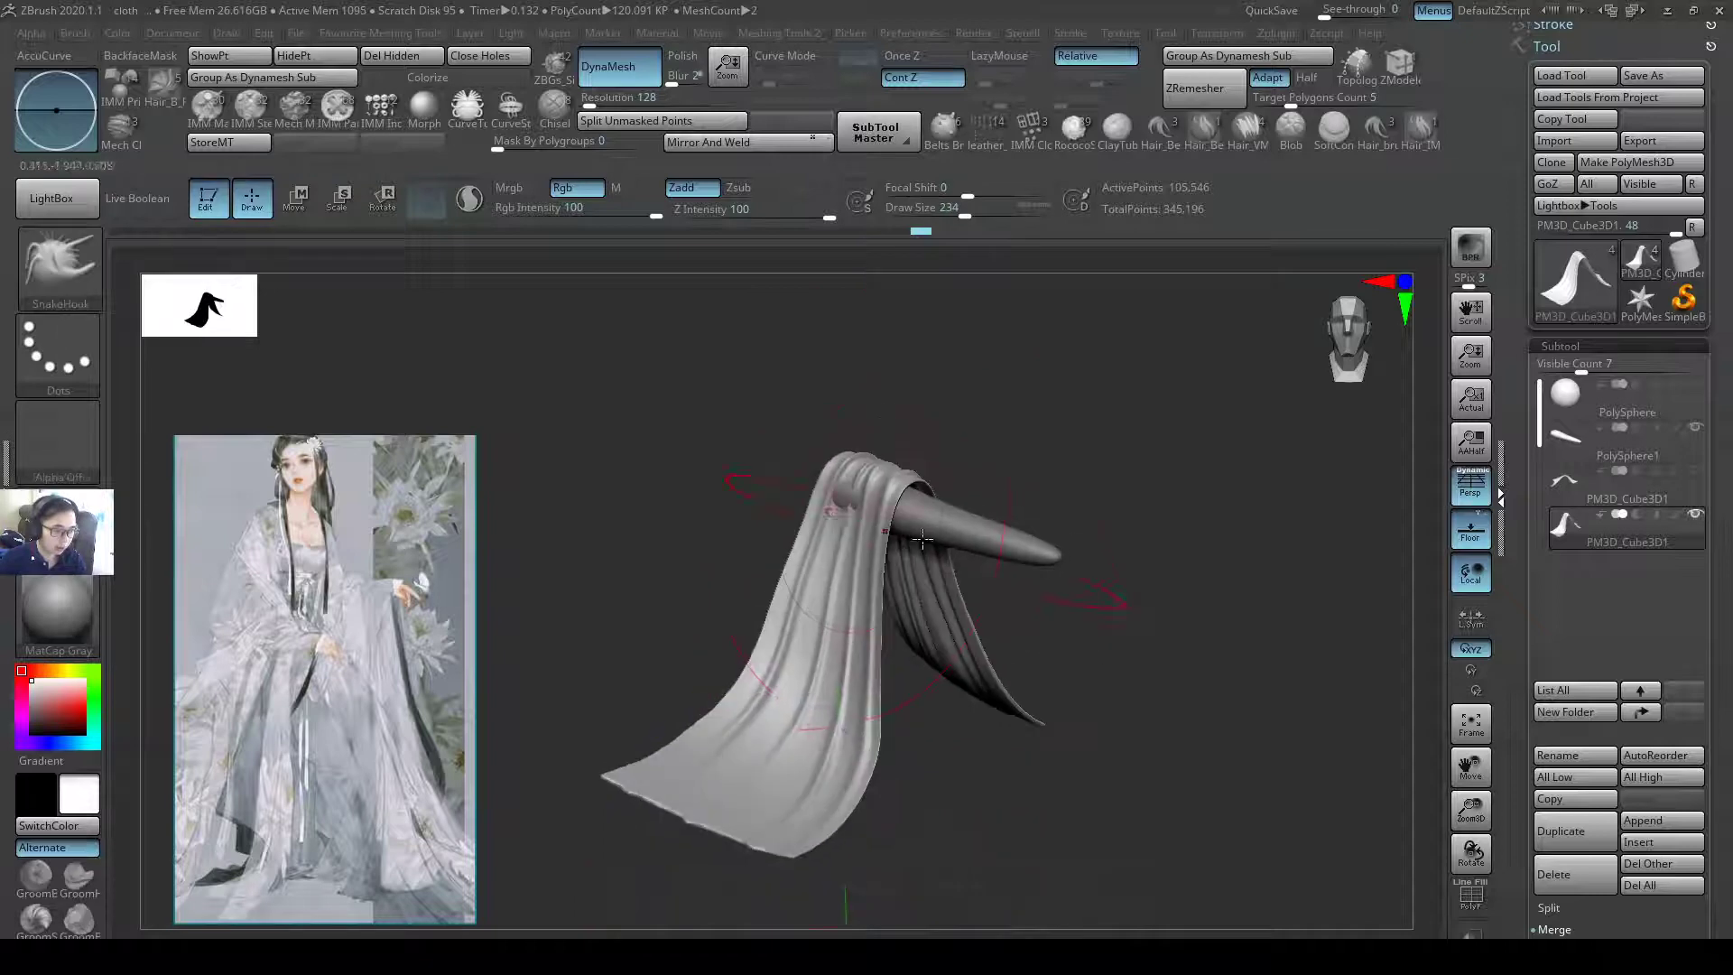
- Carve creases down the hanging cloth with the DamStandard brush at draw size 167
key(b)
key(d)
key(s)
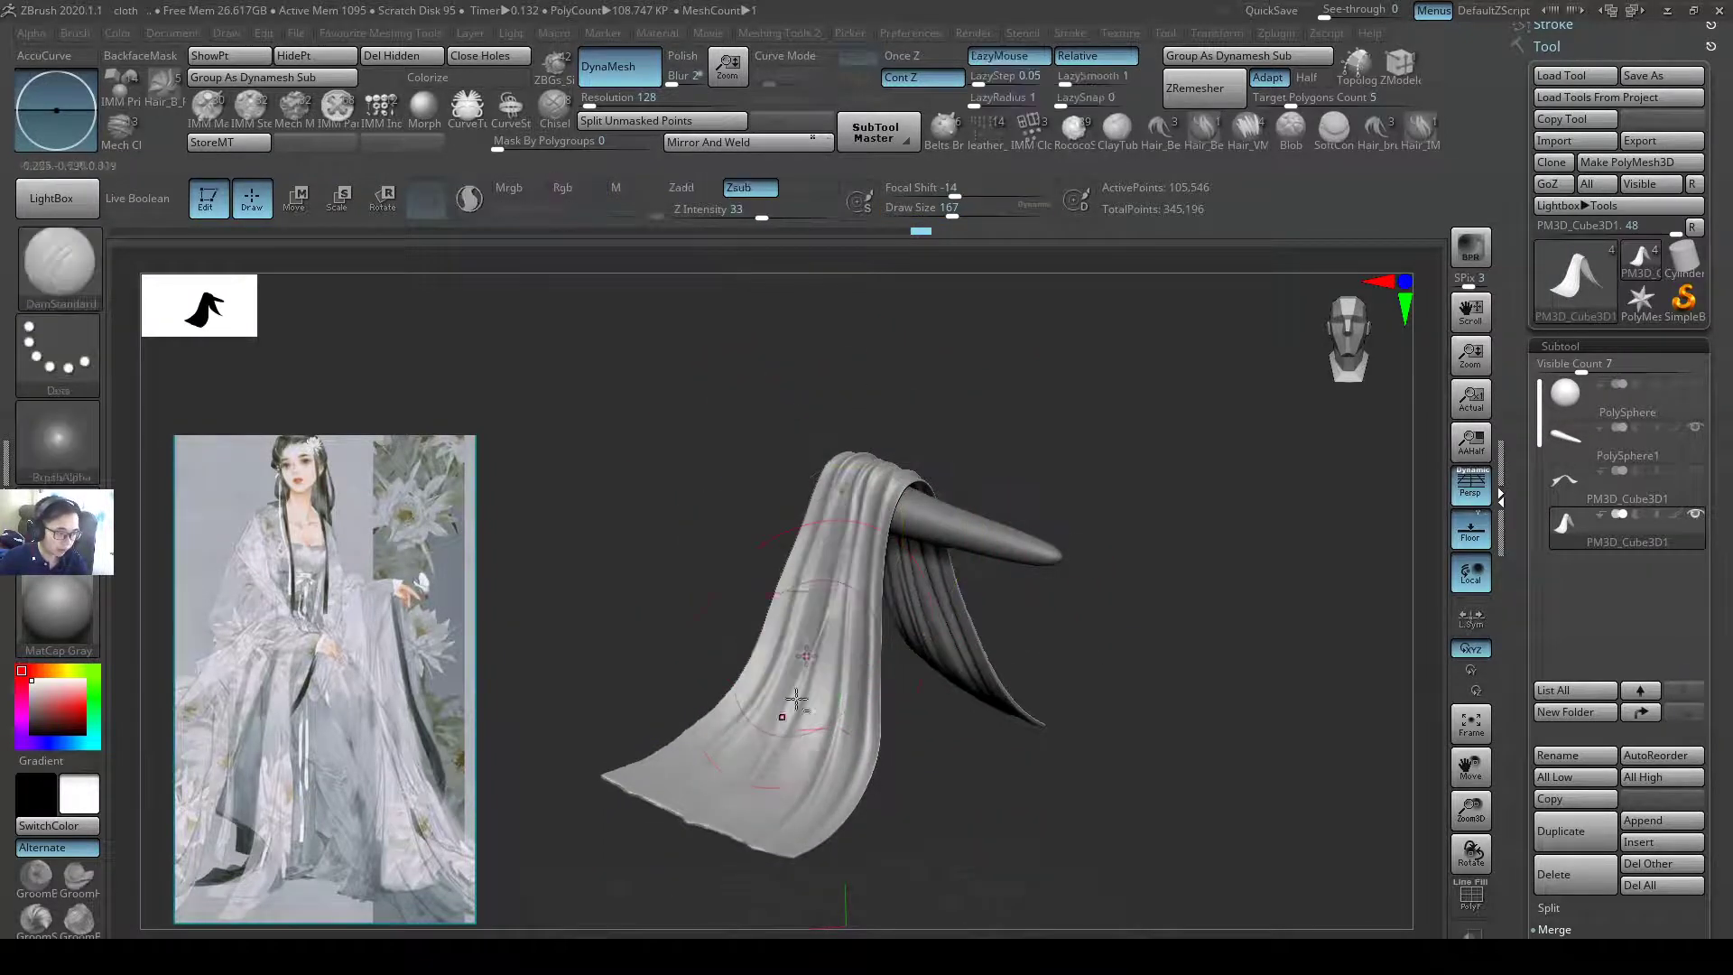
right_drag(786, 675, 837, 680)
mouse_move(882, 559)
right_down()
mouse_move(858, 681)
mouse_move(966, 563)
mouse_move(967, 582)
mouse_move(908, 674)
mouse_move(832, 689)
mouse_move(866, 785)
mouse_move(944, 728)
right_up()
- Mask the upper part of the cloth with a lasso and delete the unmasked lower end
mouse_move(961, 703)
ctrl+mouse_down()
mouse_move(673, 709)
mouse_move(1006, 638)
mouse_move(622, 650)
mouse_move(1054, 672)
ctrl+mouse_up()
ctrl+click(1054, 673)
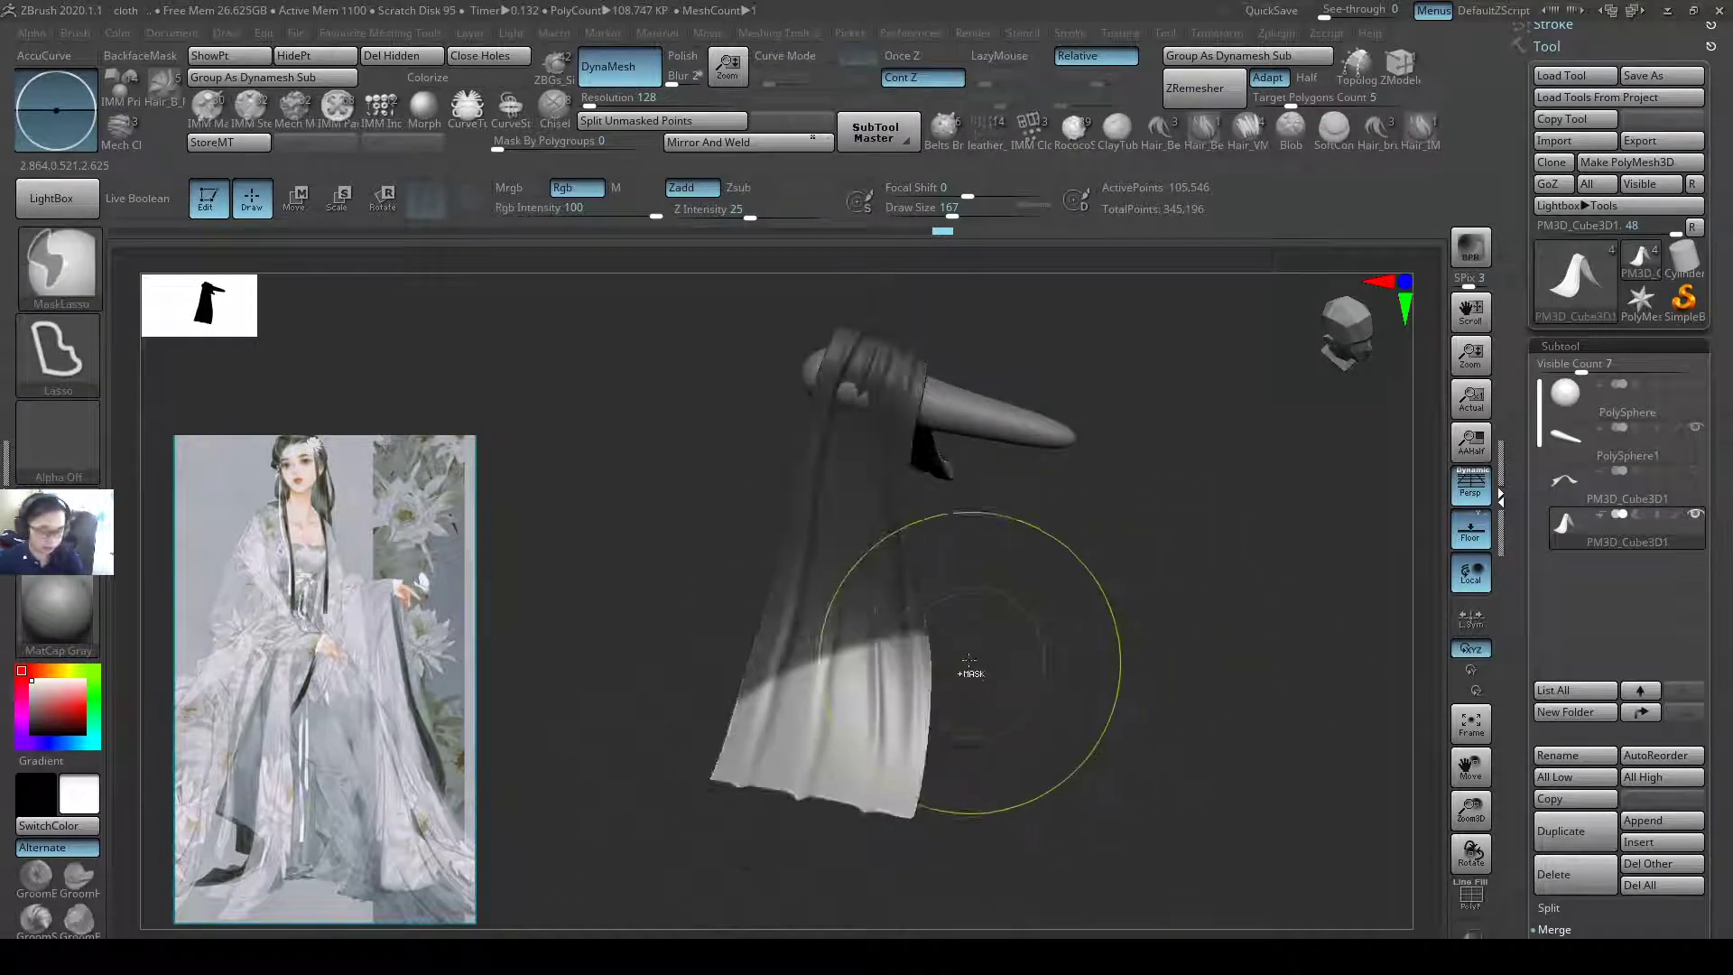
click(340, 60)
drag(914, 451, 957, 464)
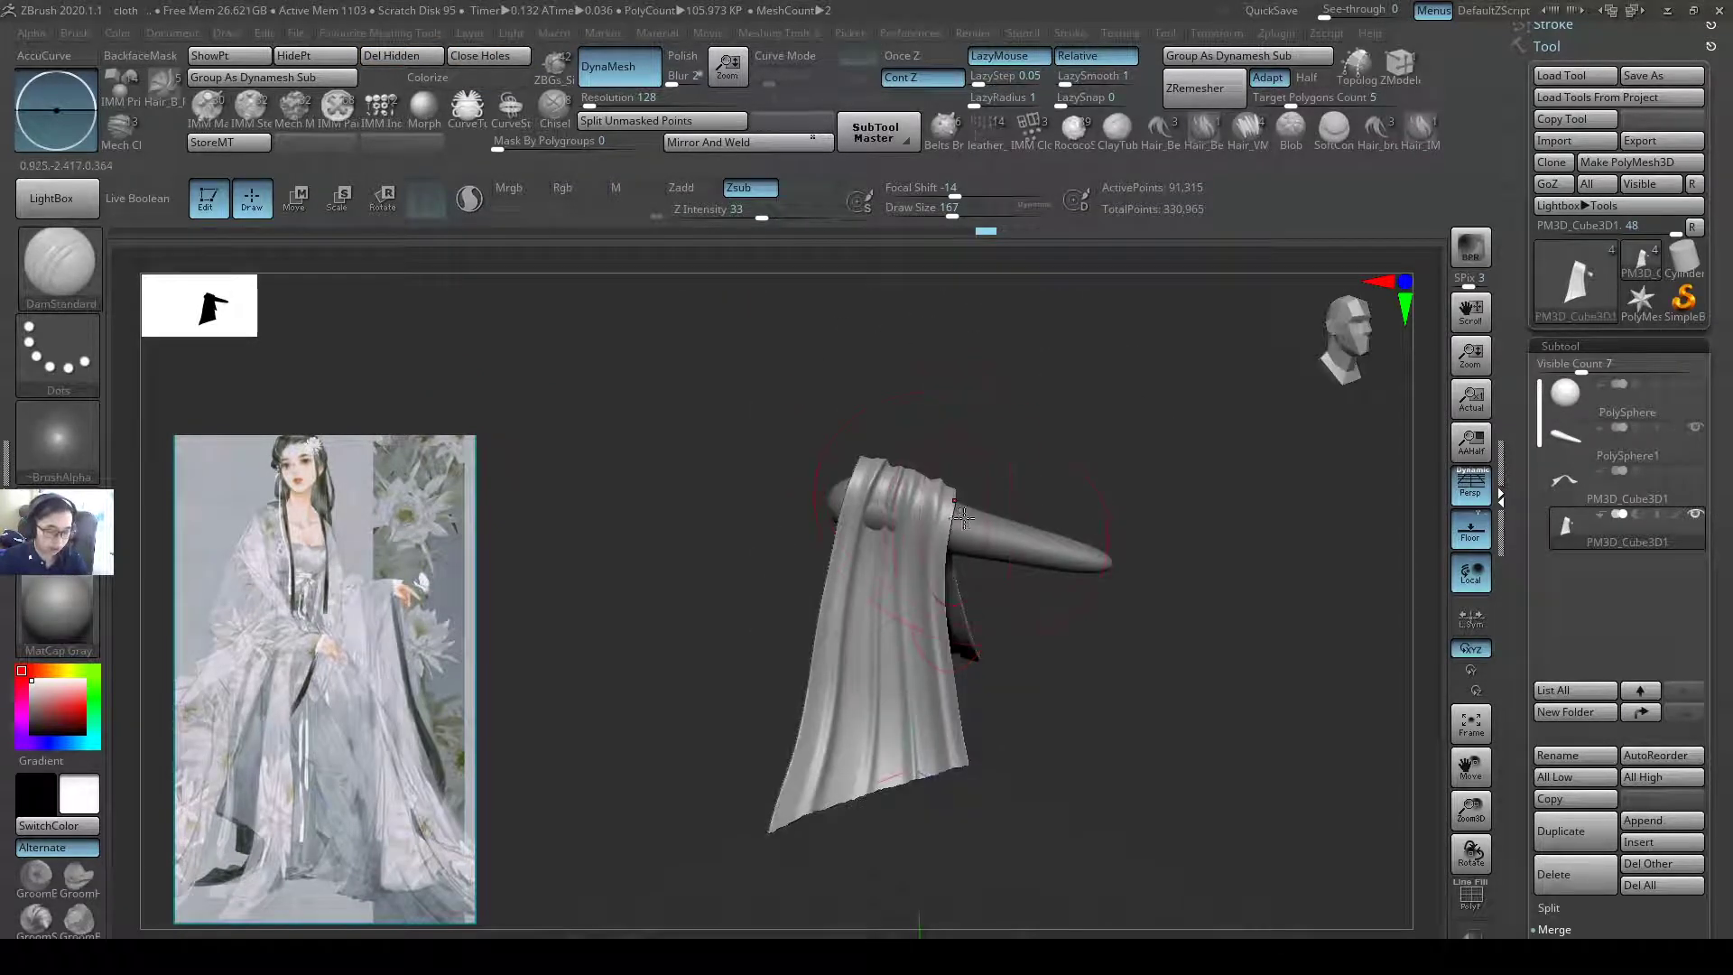
- Switch to the Orb_Cracks brush and reduce its draw size to 54 for carving folds below the arm form
key(b)
key(p)
key(i)
key(b)
key(o)
key(c)
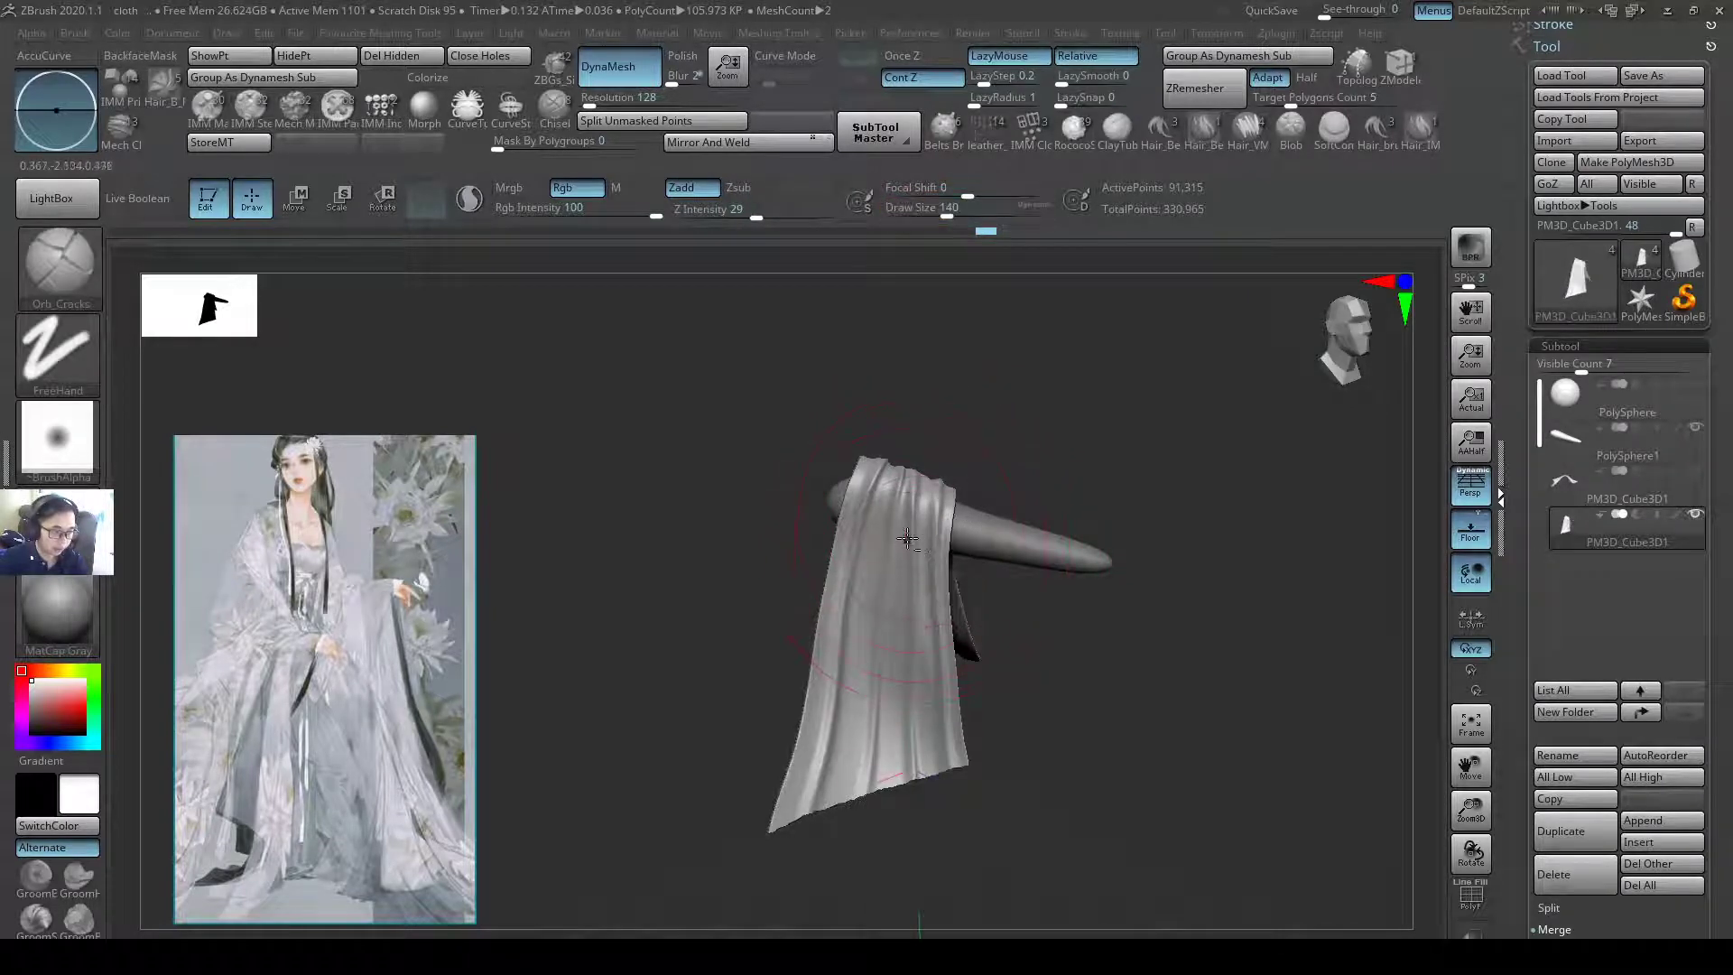
key(ctrl)
key(s)
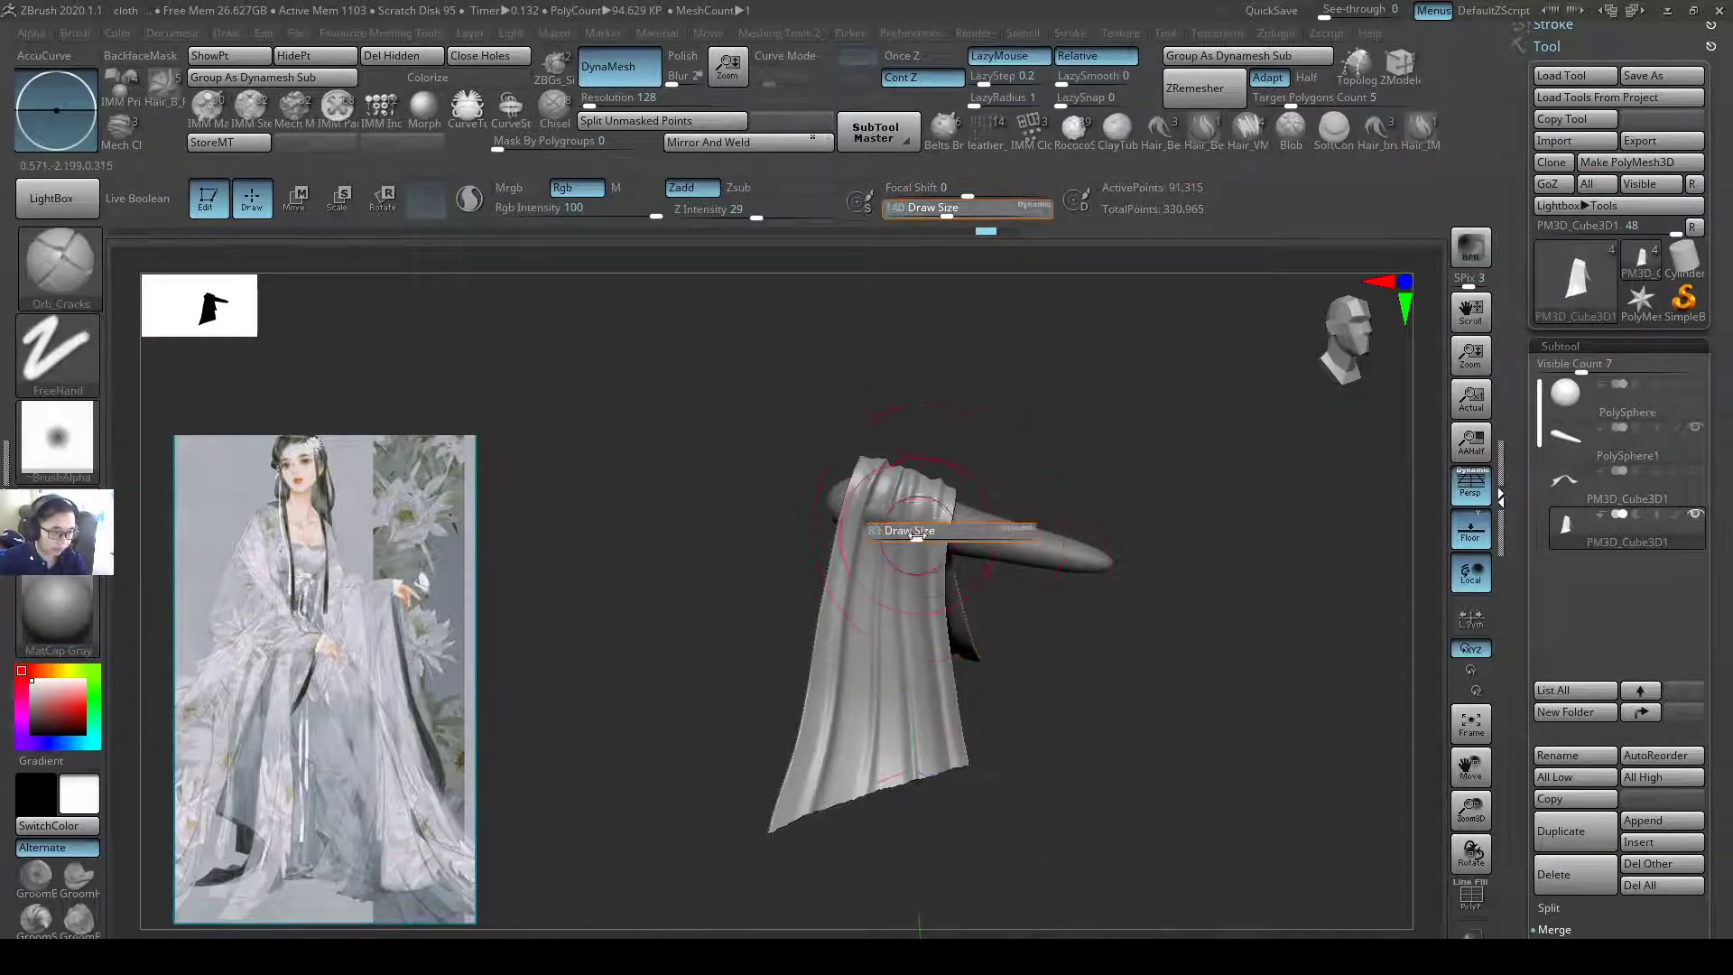
click(891, 538)
key(s)
click(894, 588)
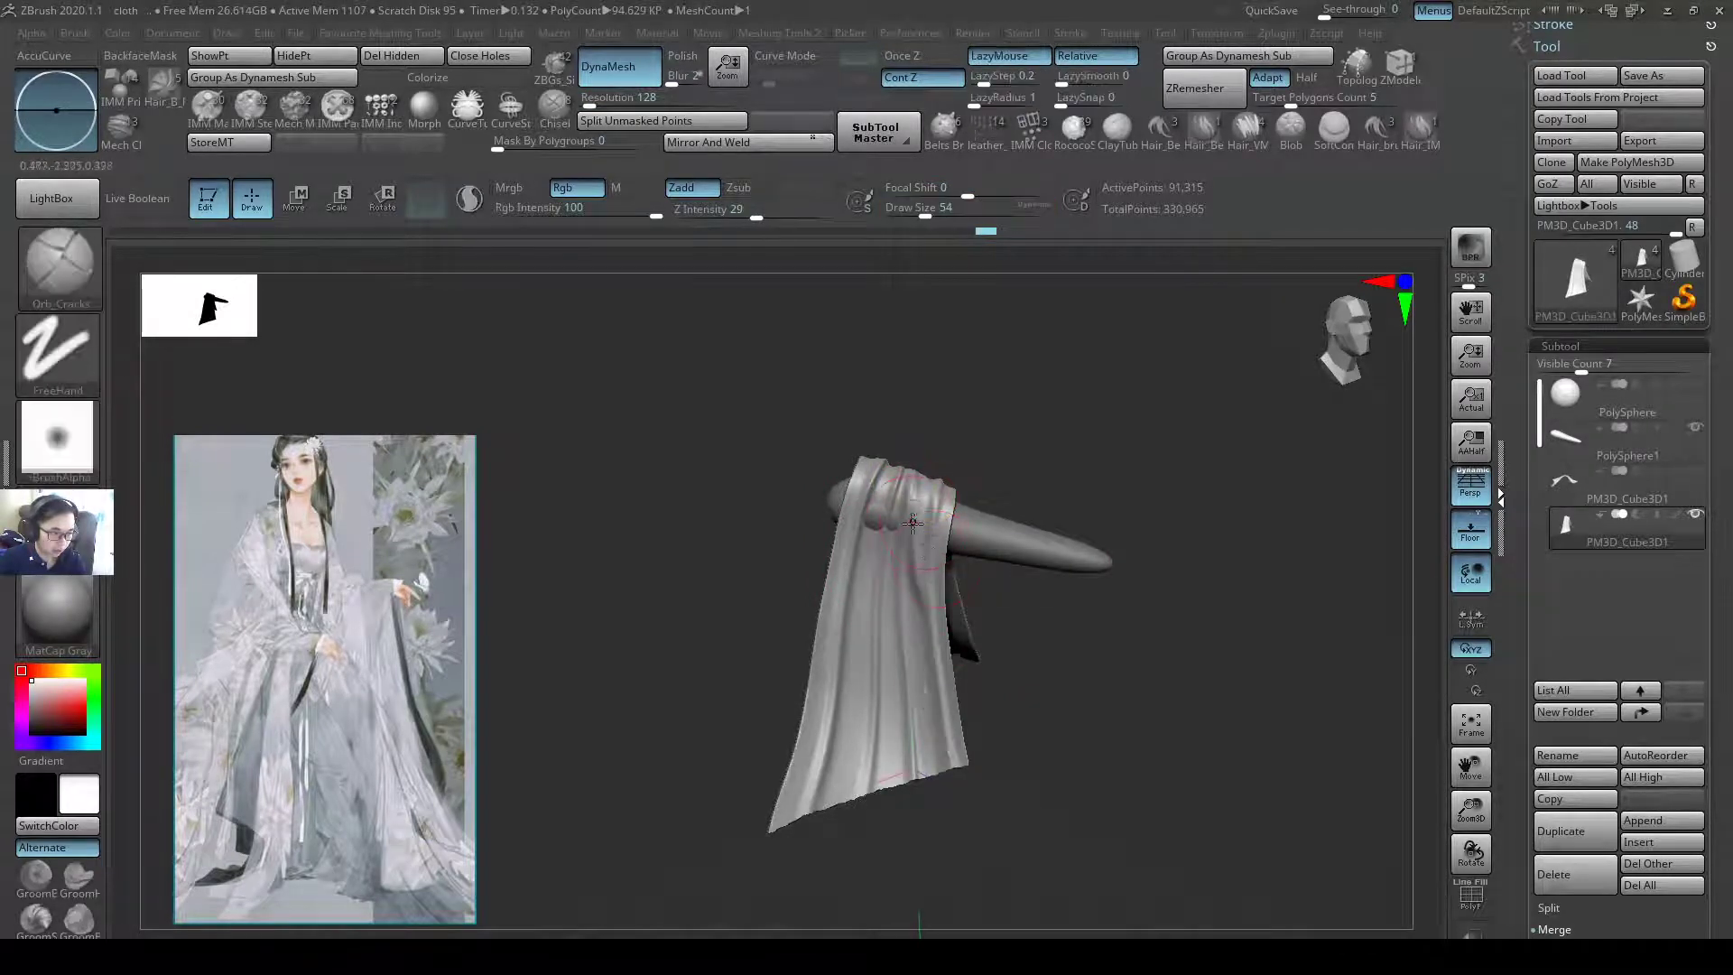
- Carve a diagonal fold below the thick end of the arm form with Orb_Cracks and smooth it
key(ctrl)
key(ctrl)
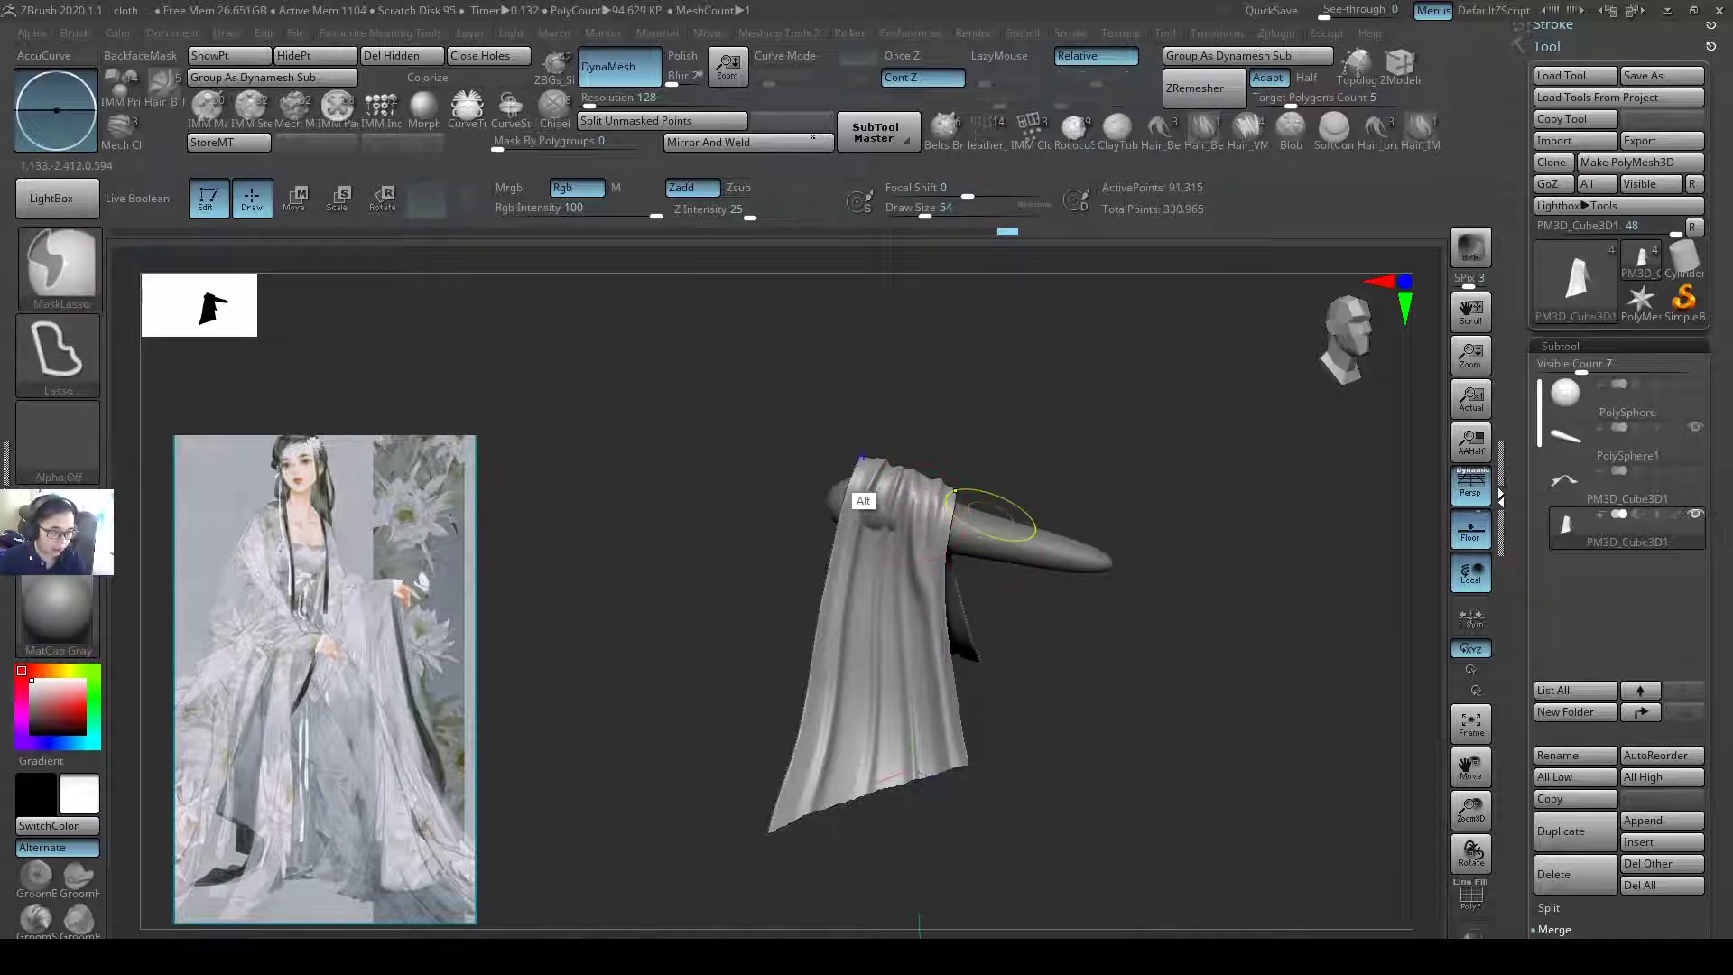
ctrl+alt+drag(949, 568, 1053, 585)
ctrl+alt+drag(978, 496, 947, 532)
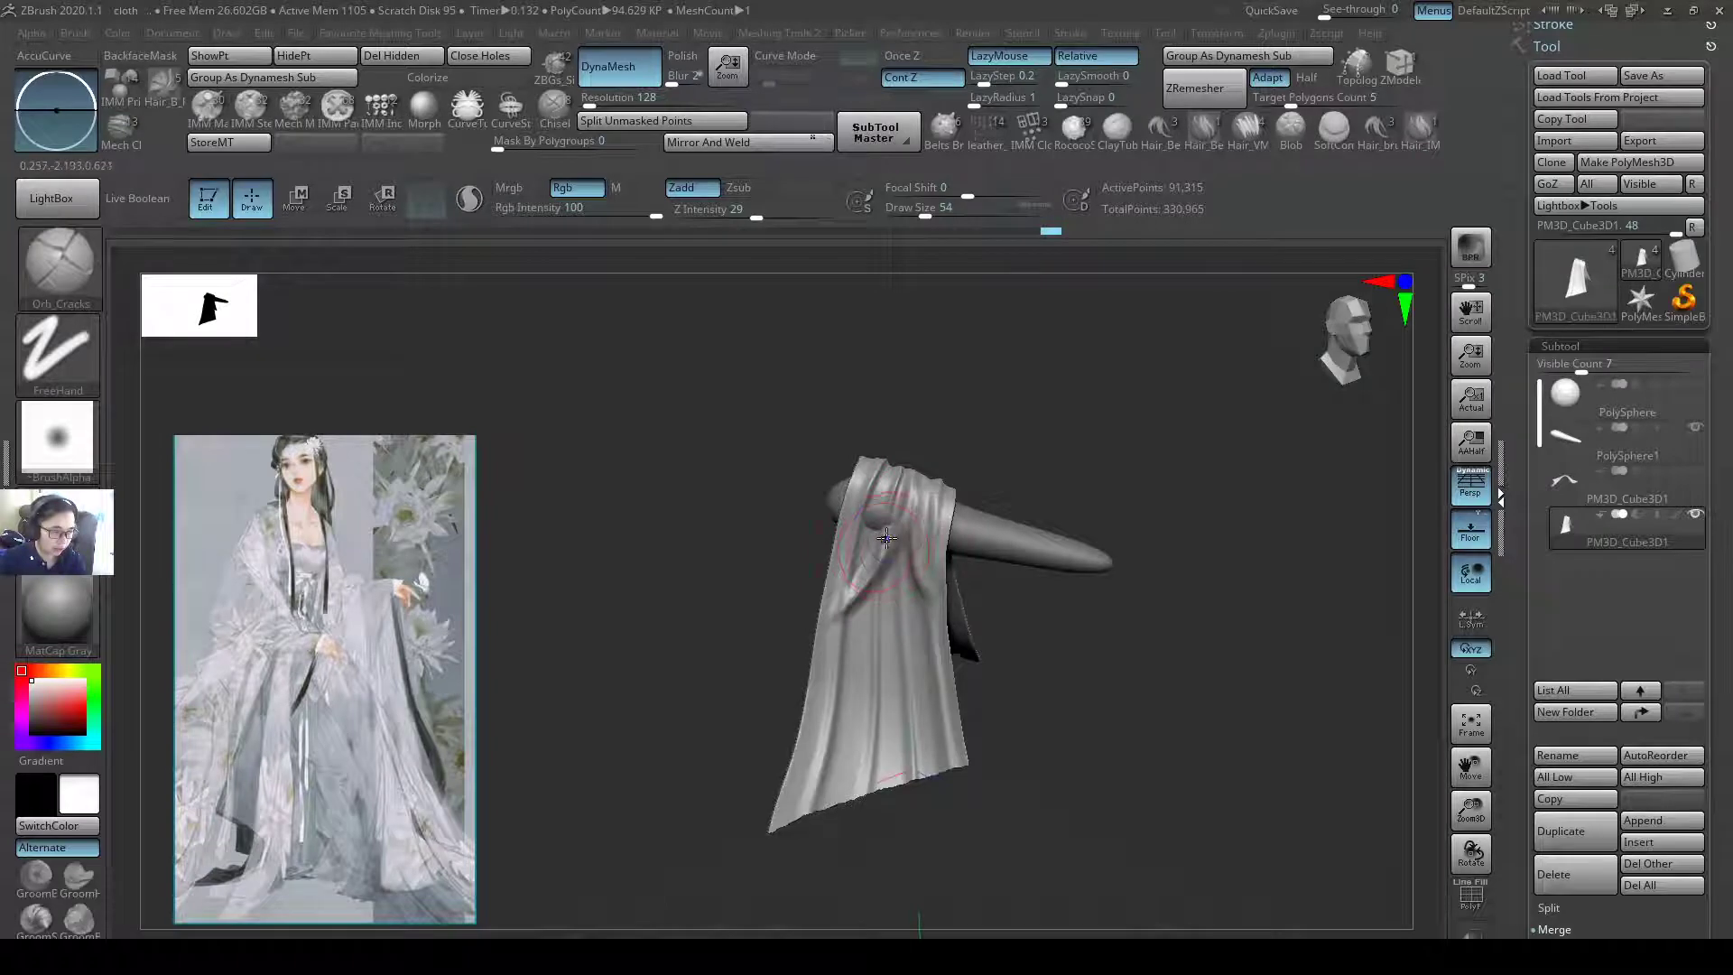
shift+drag(887, 538, 849, 587)
shift+drag(893, 465, 854, 516)
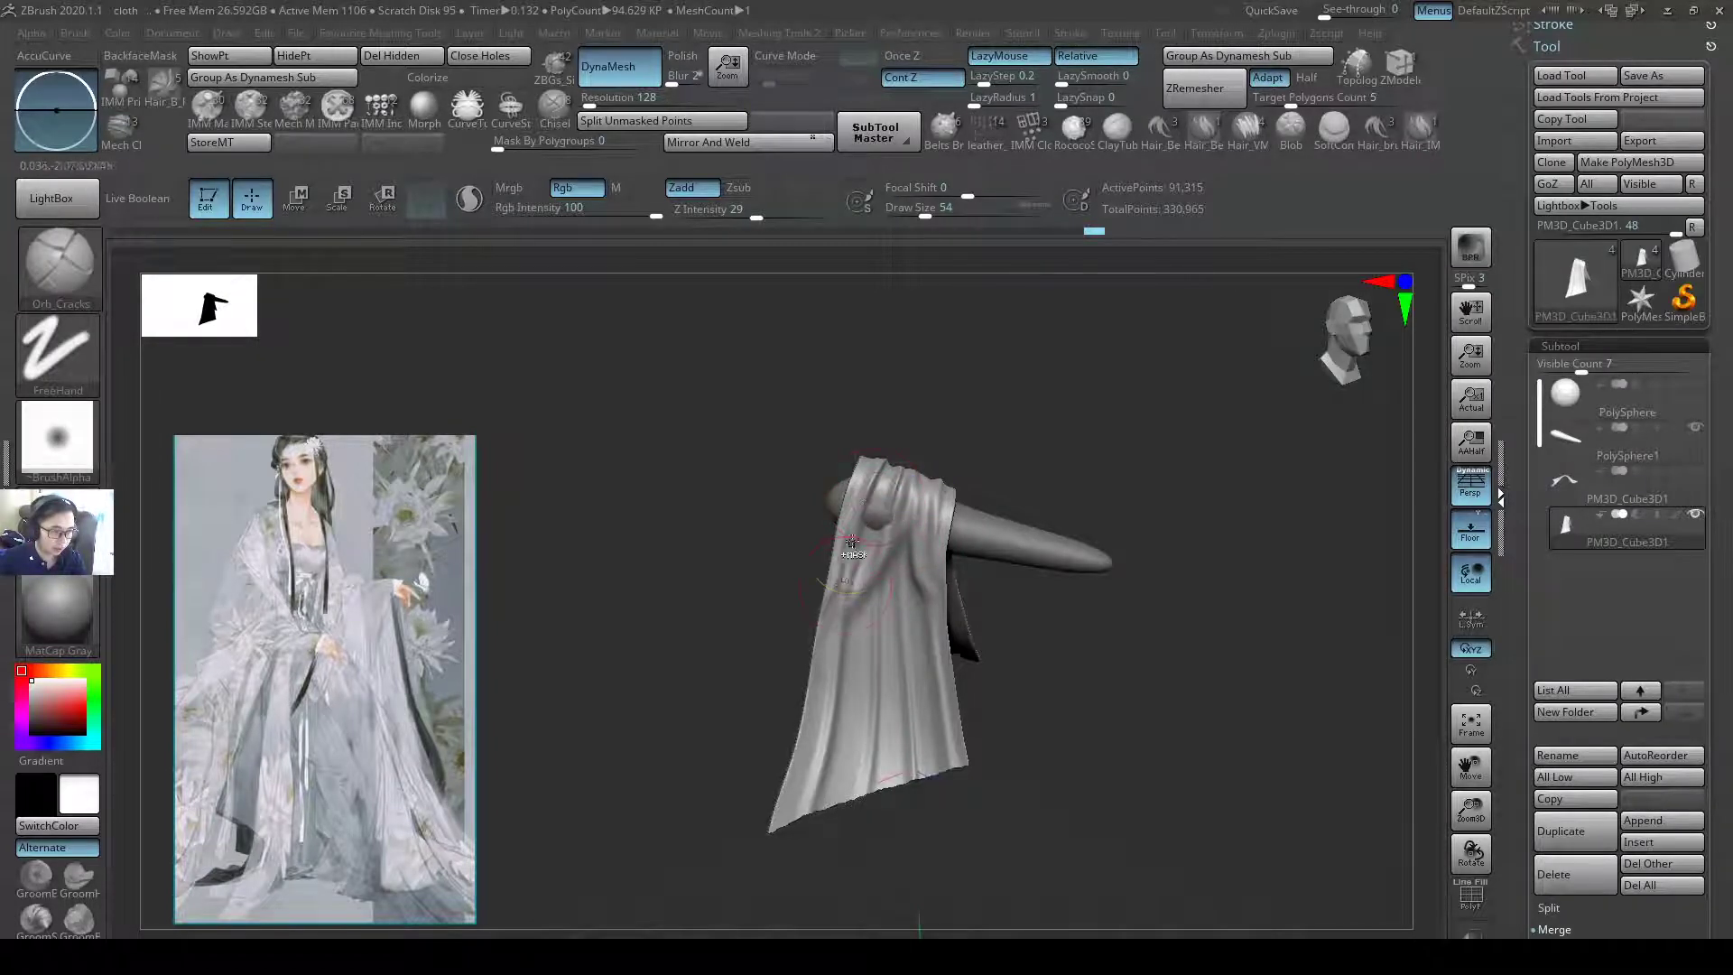
- Mask the cloth around the arm form with a lasso and delete the unmasked hanging part
mouse_move(876, 557)
right_down()
mouse_move(812, 600)
mouse_move(878, 544)
mouse_move(857, 560)
mouse_move(889, 618)
mouse_move(954, 666)
right_up()
mouse_move(955, 665)
ctrl+mouse_down()
mouse_move(938, 600)
mouse_move(731, 588)
ctrl+mouse_up()
ctrl+click(1173, 697)
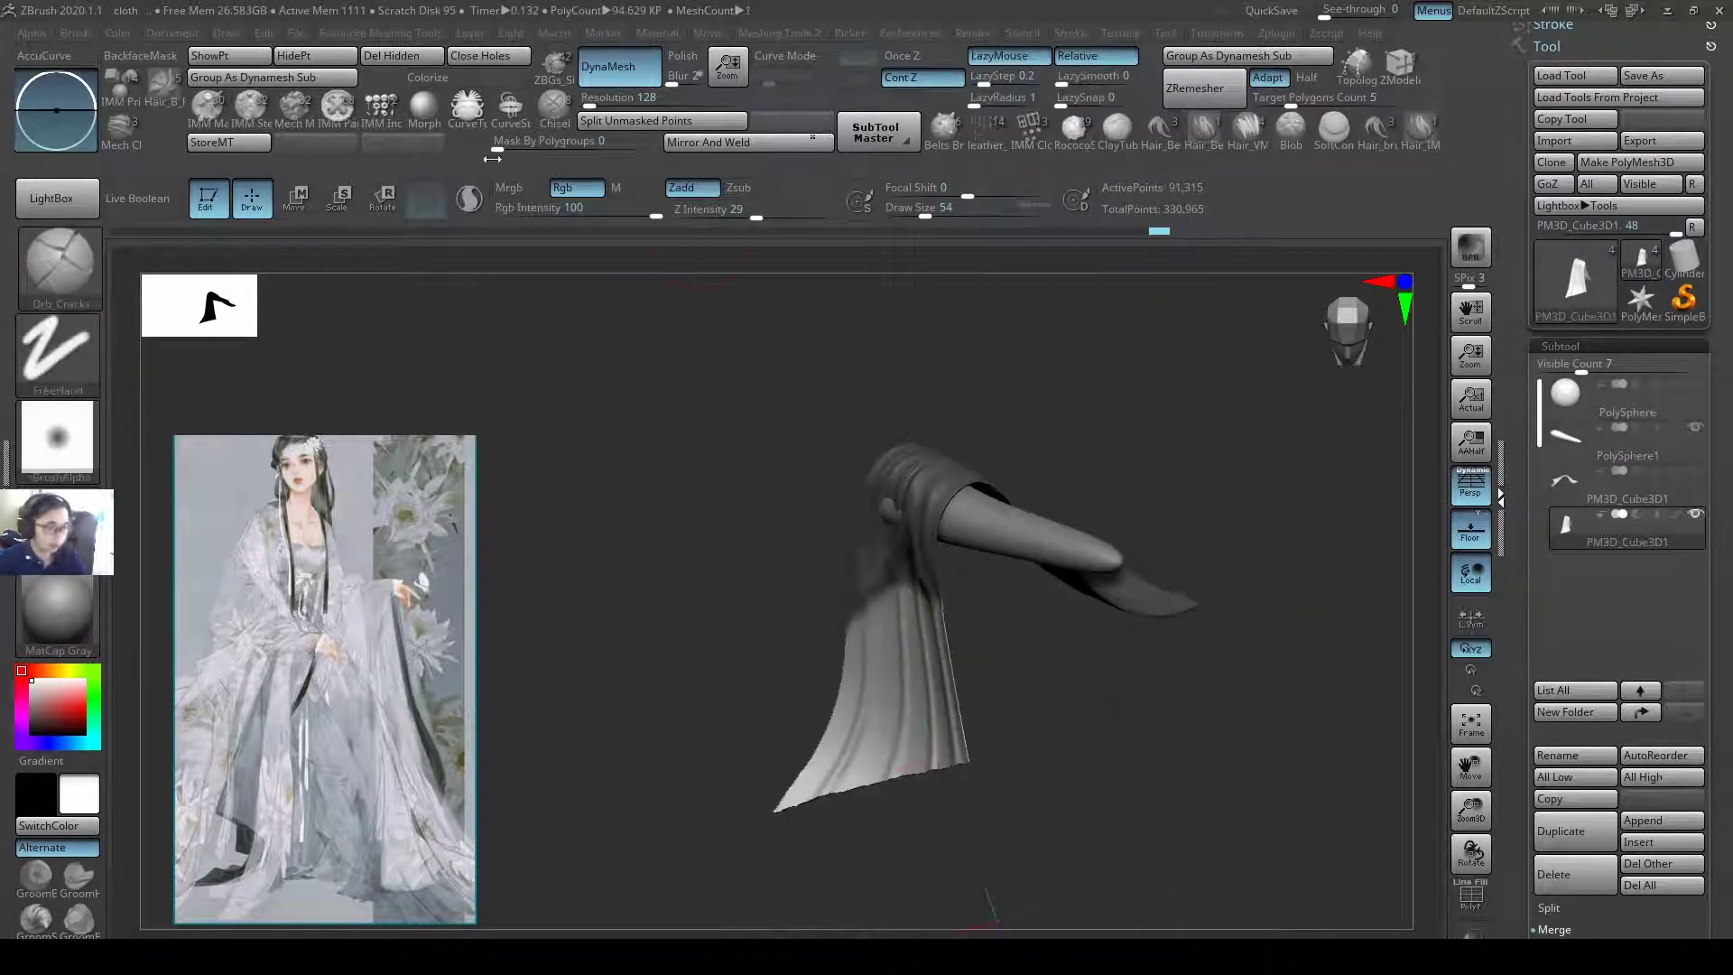
click(316, 56)
click(391, 56)
- Switch to the SnakeHook brush and adjust the cut lower edge of the cloth at draw size 120
right_drag(1038, 406, 925, 546)
key(b)
key(s)
key(h)
key(s)
drag(929, 578, 1037, 605)
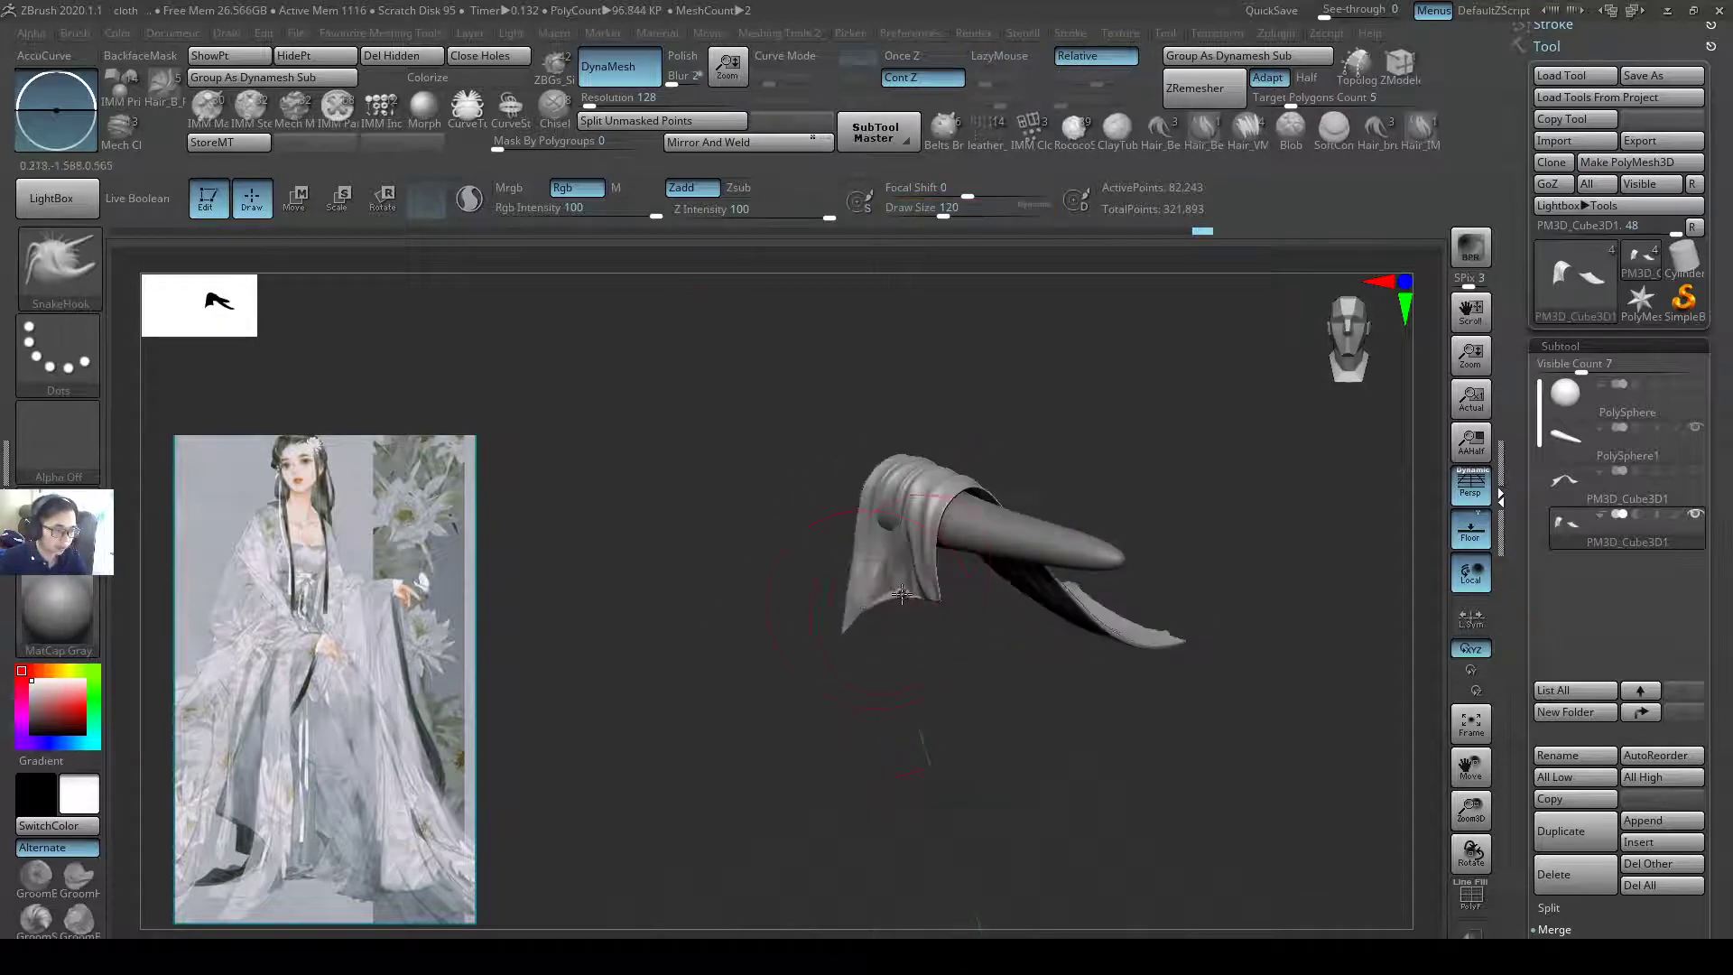
- Try to pull the shortened cloth far downward with SnakeHook at draw size 187, and undo it
key(s)
drag(919, 593, 934, 593)
mouse_move(894, 471)
mouse_down()
mouse_move(903, 722)
mouse_move(905, 659)
mouse_move(858, 794)
mouse_up()
key(ctrl)
key(ctrl+z)
key(ctrl+z)
key(ctrl+z)
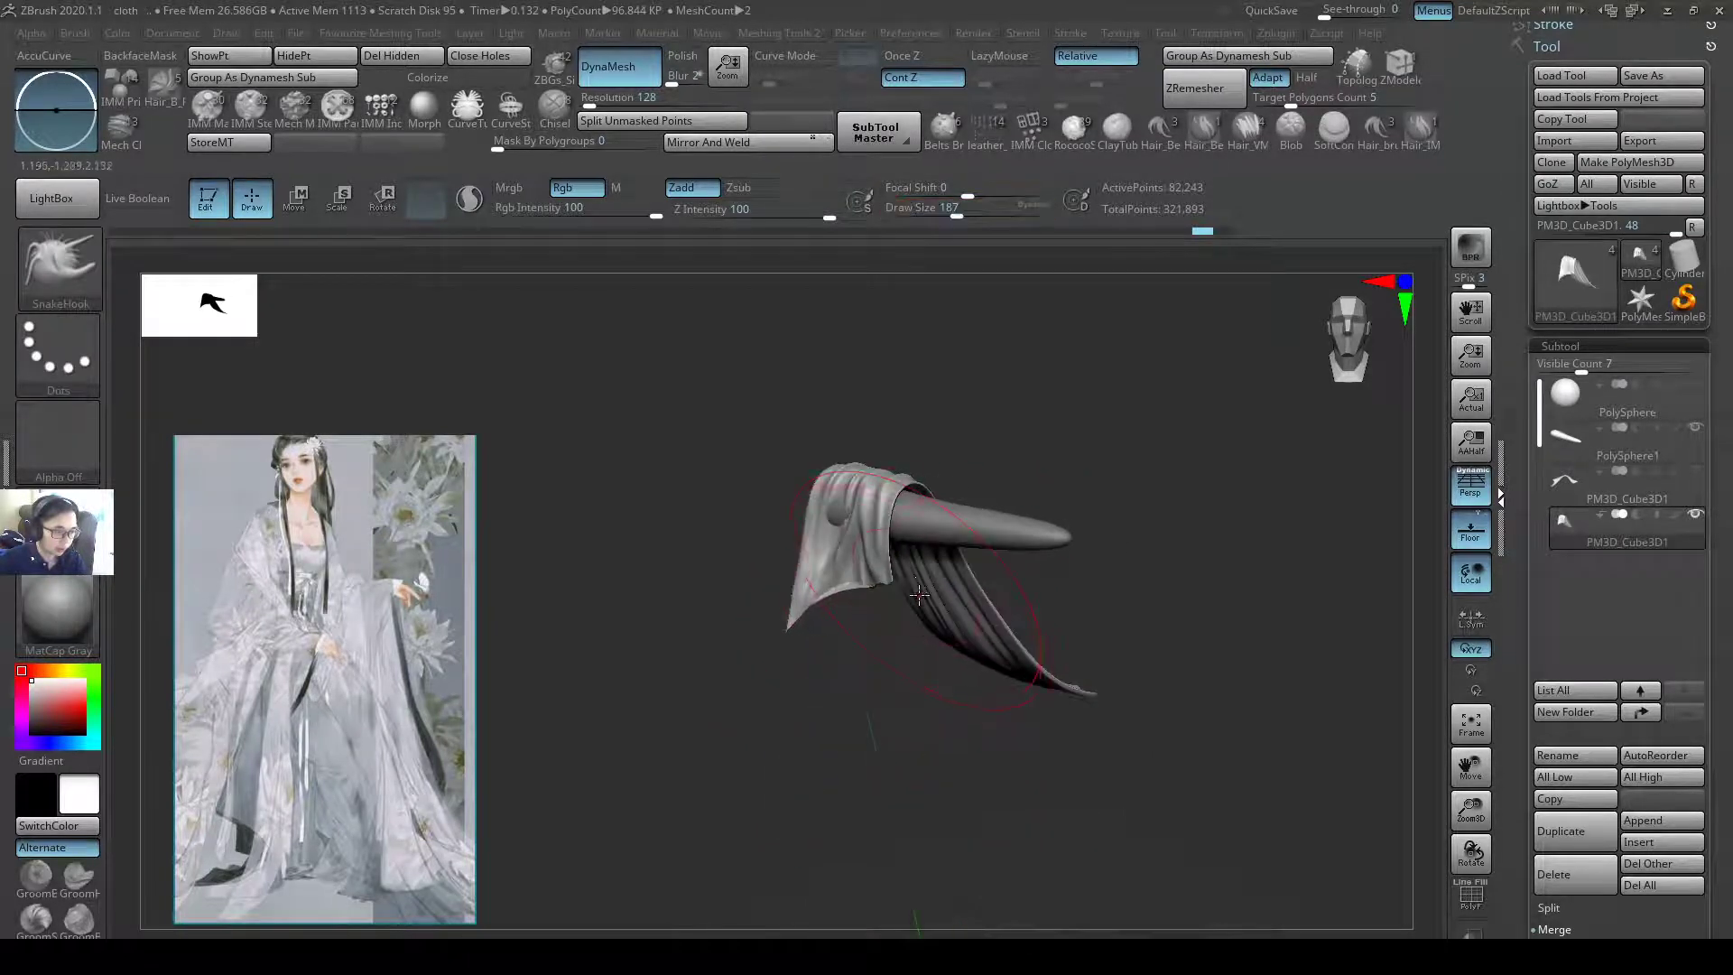
- Pull the lower edge and outer corner of the shortened cloth downward with SnakeHook
mouse_move(866, 578)
mouse_down()
mouse_move(849, 774)
mouse_move(863, 755)
mouse_move(794, 722)
mouse_up()
key(s)
mouse_move(839, 650)
mouse_down()
mouse_move(812, 762)
mouse_move(899, 742)
mouse_move(901, 772)
mouse_up()
drag(1007, 567, 846, 478)
- Carve folds from the cloth's pointed corner up to the arm form with Orb_Cracks at draw size 39
key(b)
key(o)
key(c)
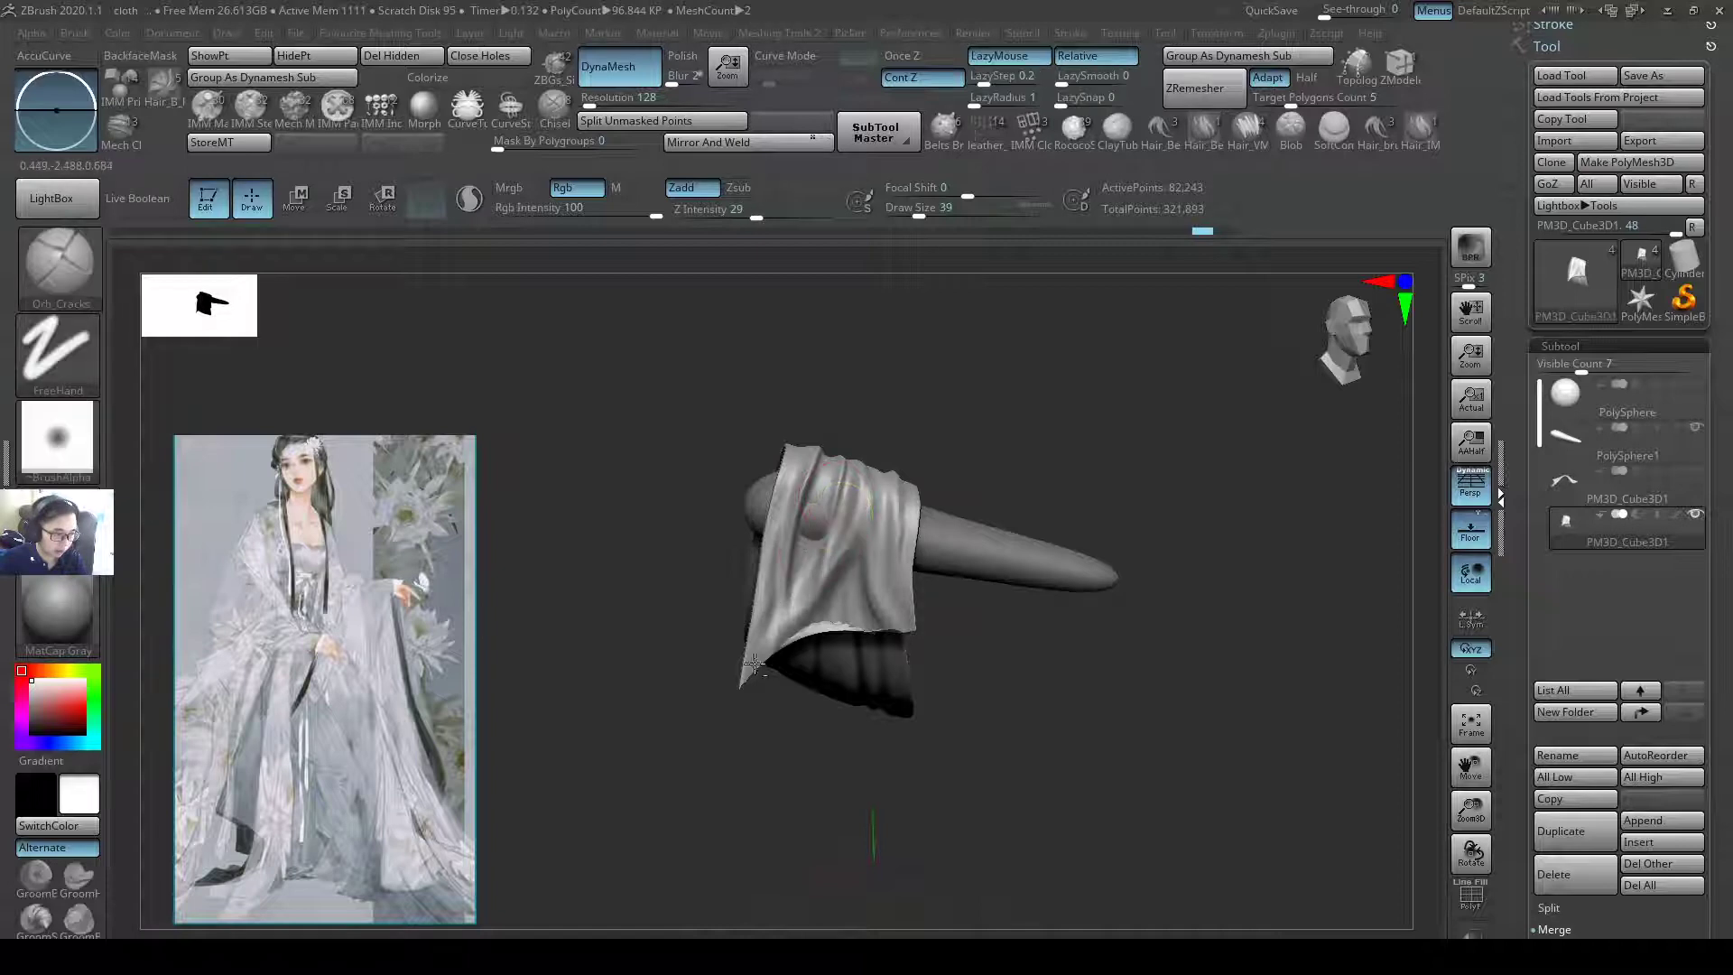
drag(740, 654, 849, 462)
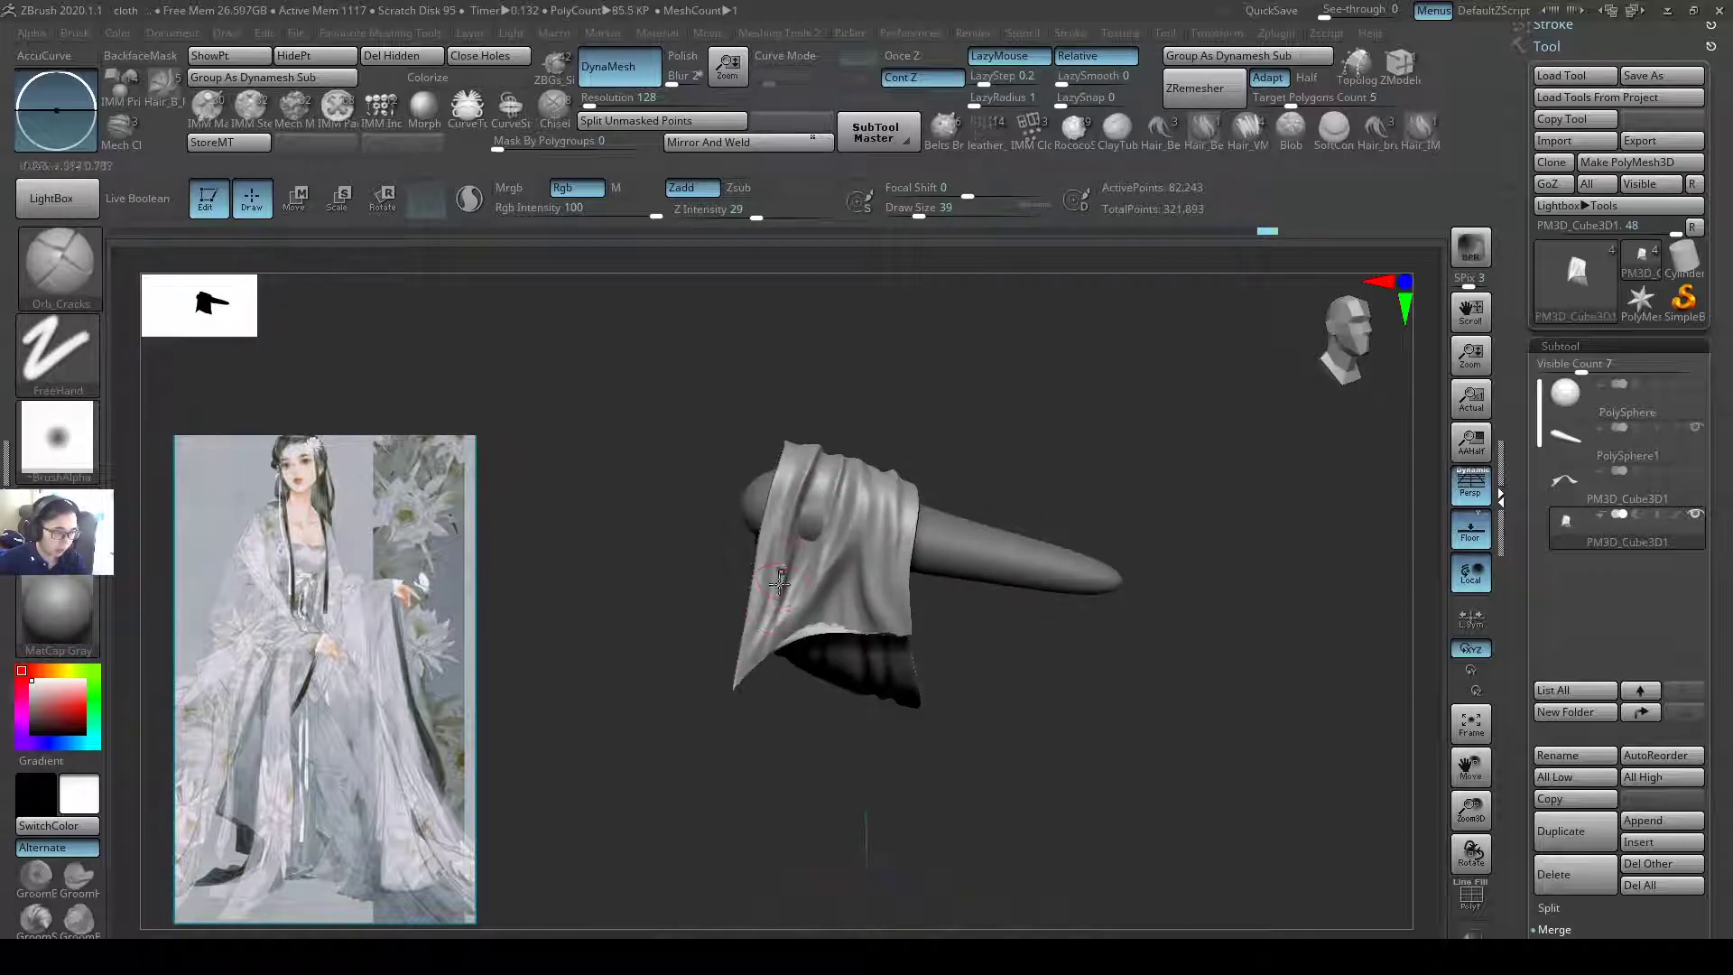
drag(779, 625, 885, 553)
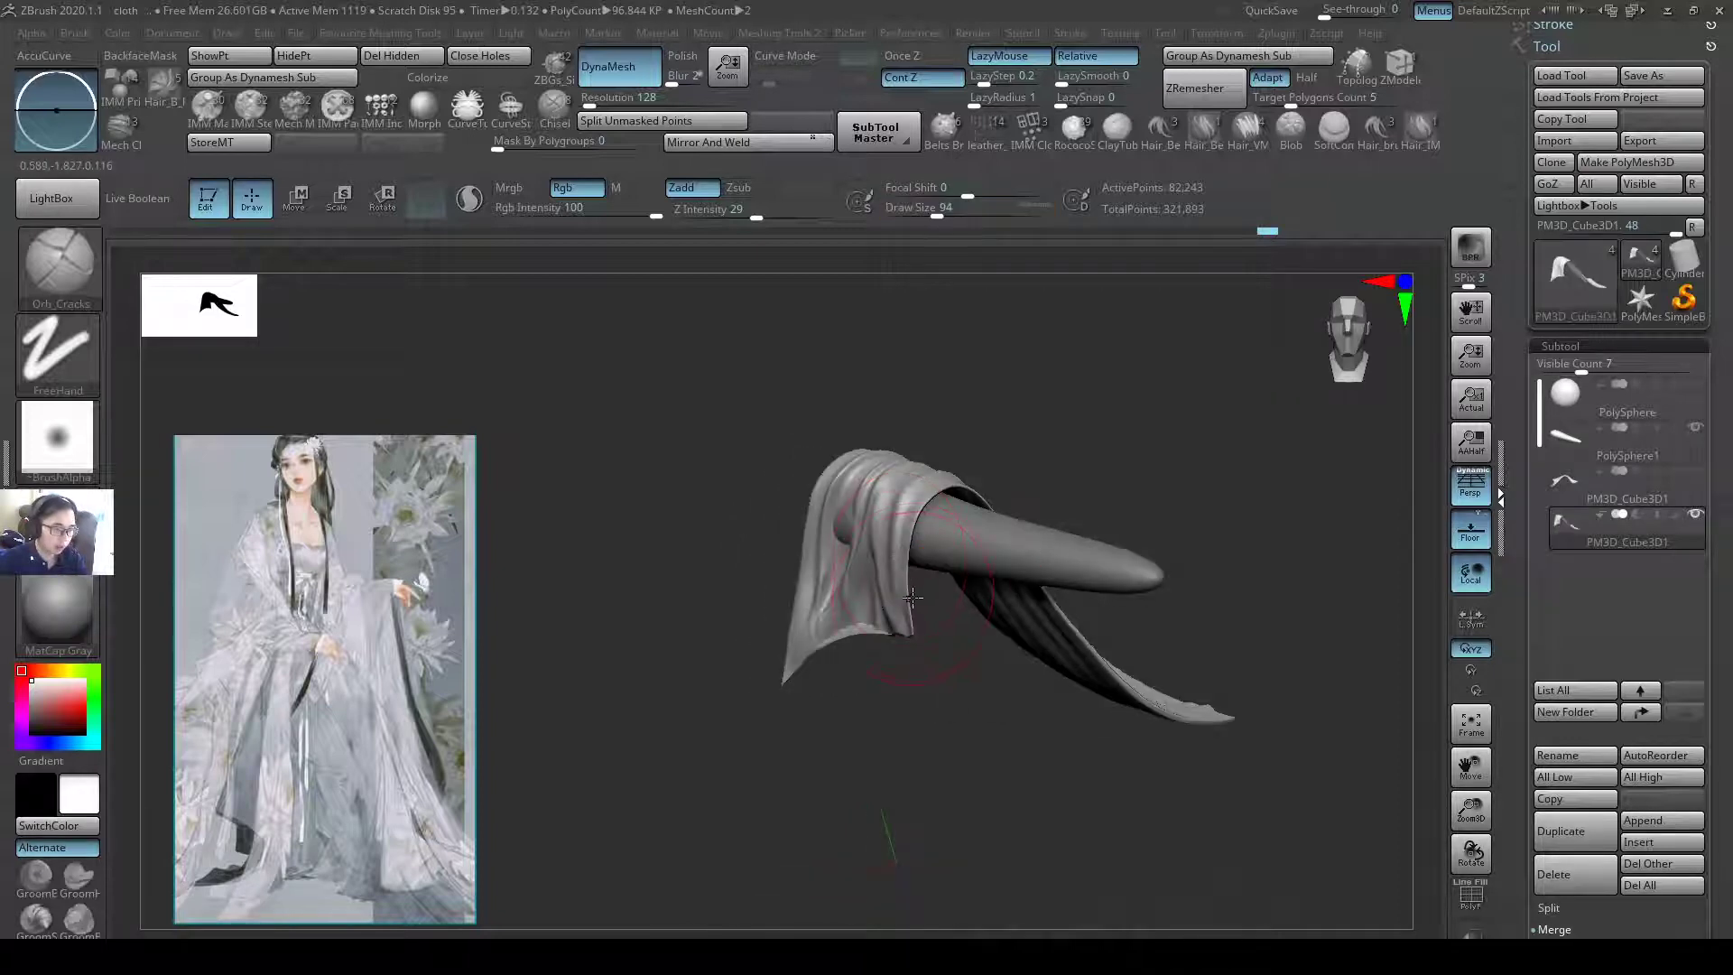
- Stretch the cloth's short lower edge down into a long hanging drape with SnakeHook at draw sizes 154 and 207
key(b)
key(s)
key(h)
drag(907, 628, 939, 902)
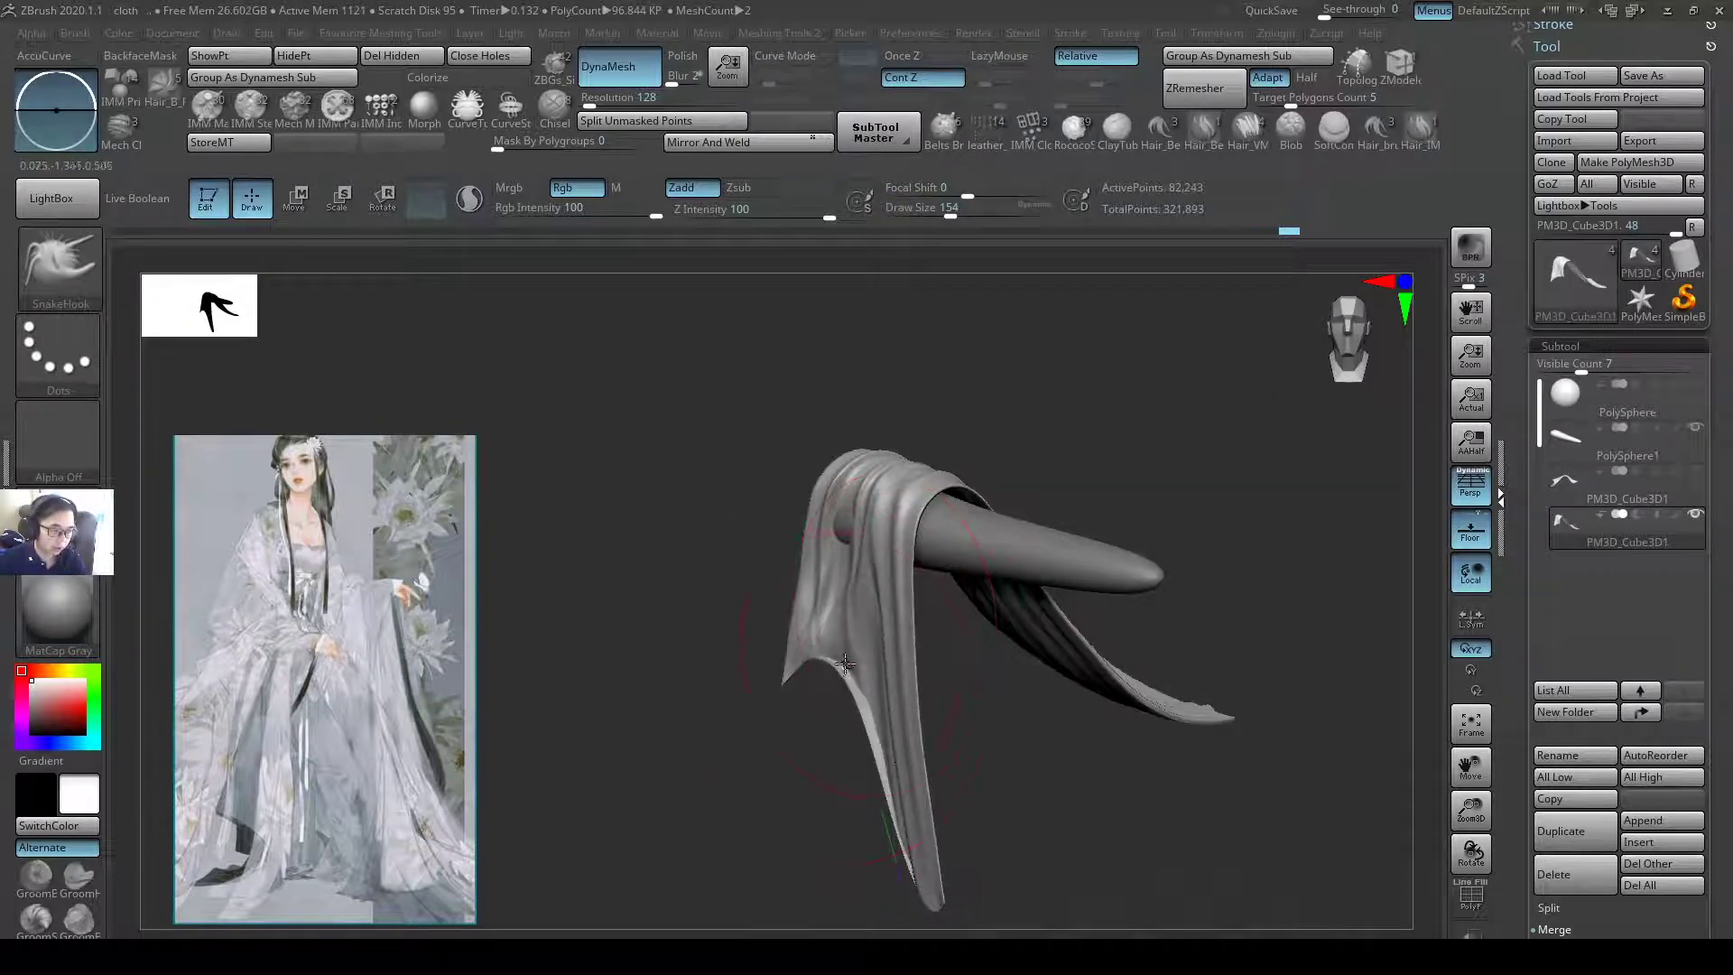
drag(841, 661, 785, 844)
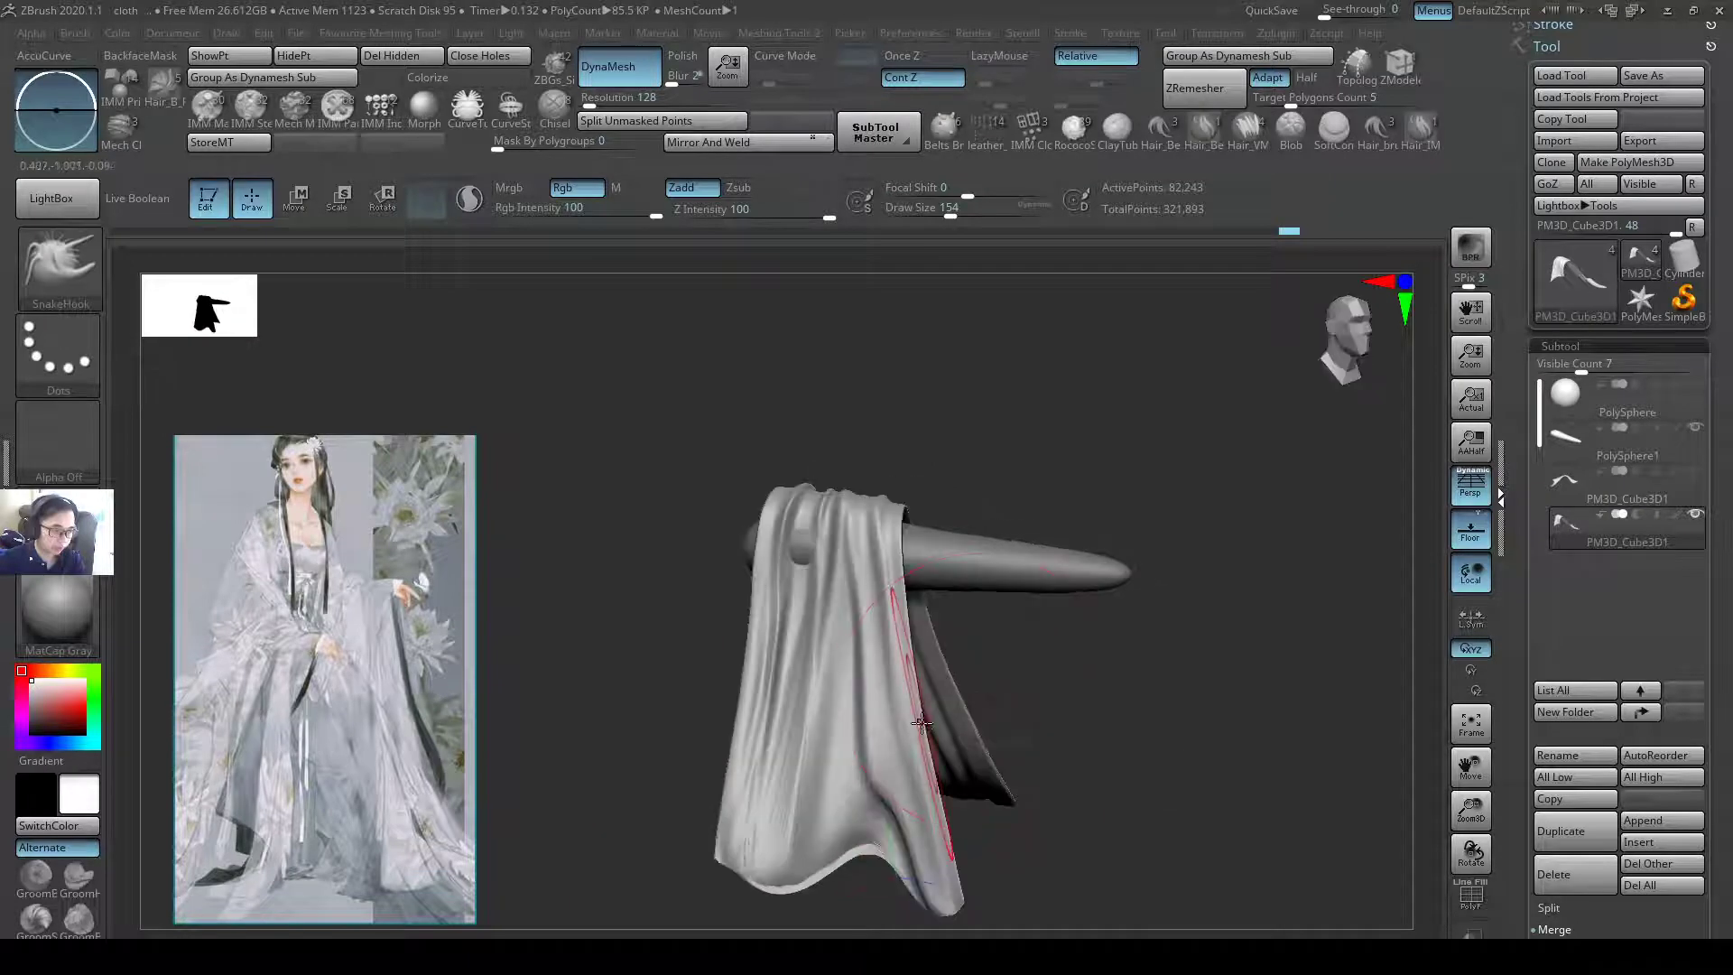
drag(892, 799, 887, 831)
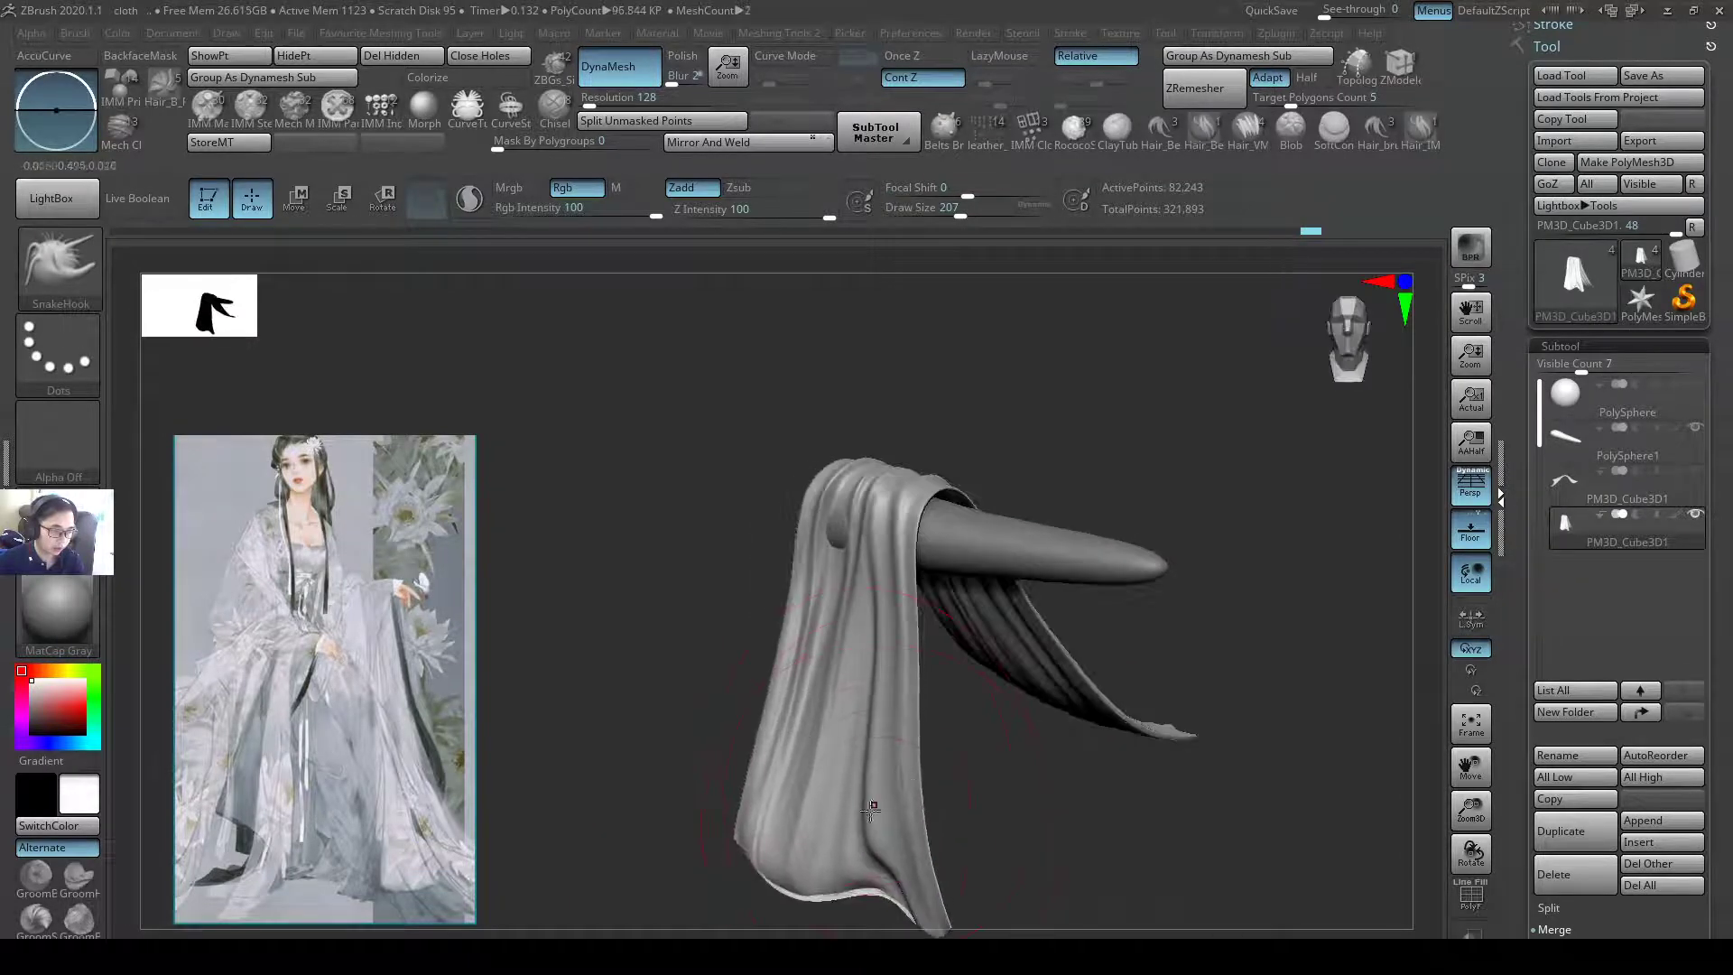
mouse_move(1020, 794)
mouse_down()
mouse_move(1154, 712)
mouse_move(1110, 665)
mouse_move(689, 507)
mouse_move(673, 523)
mouse_move(710, 547)
mouse_move(949, 533)
mouse_move(1203, 572)
mouse_move(1113, 558)
mouse_move(1133, 696)
mouse_move(1130, 621)
mouse_up()
- Try to inflate the folds on the far side of the cloth with the Inflat brush at draw size 207, and undo it
key(b)
key(o)
key(c)
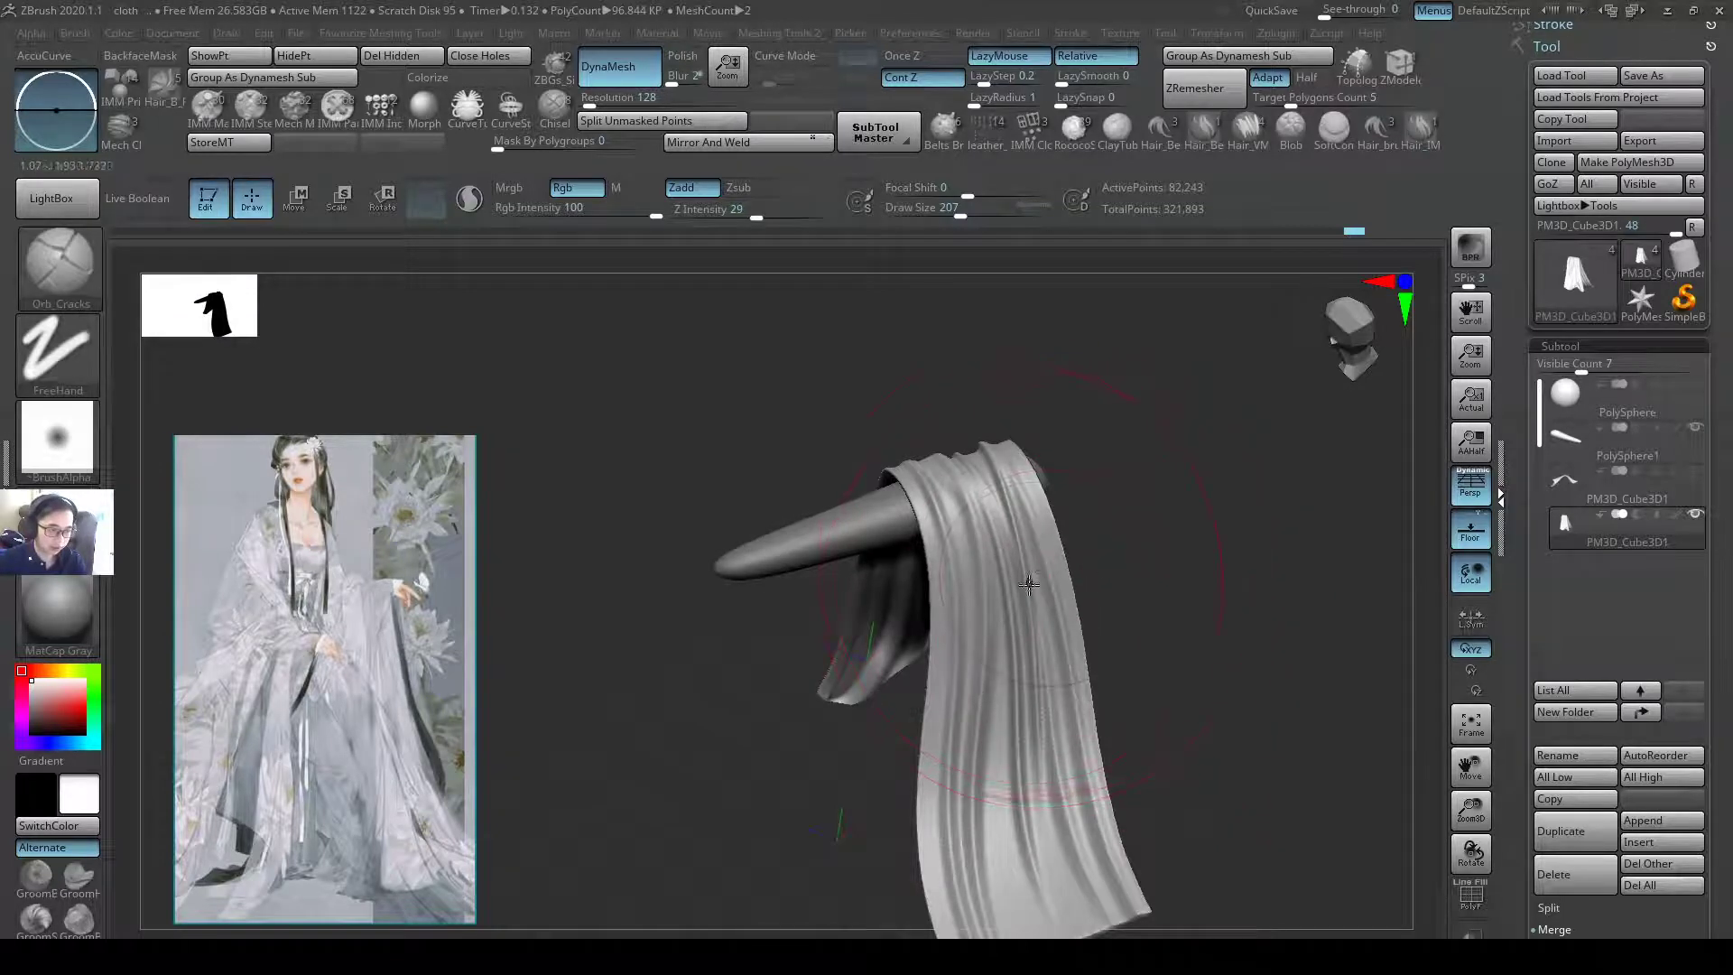
key(b)
key(i)
key(n)
drag(1029, 584, 1031, 666)
key(ctrl+z)
key(ctrl+z)
key(ctrl+z)
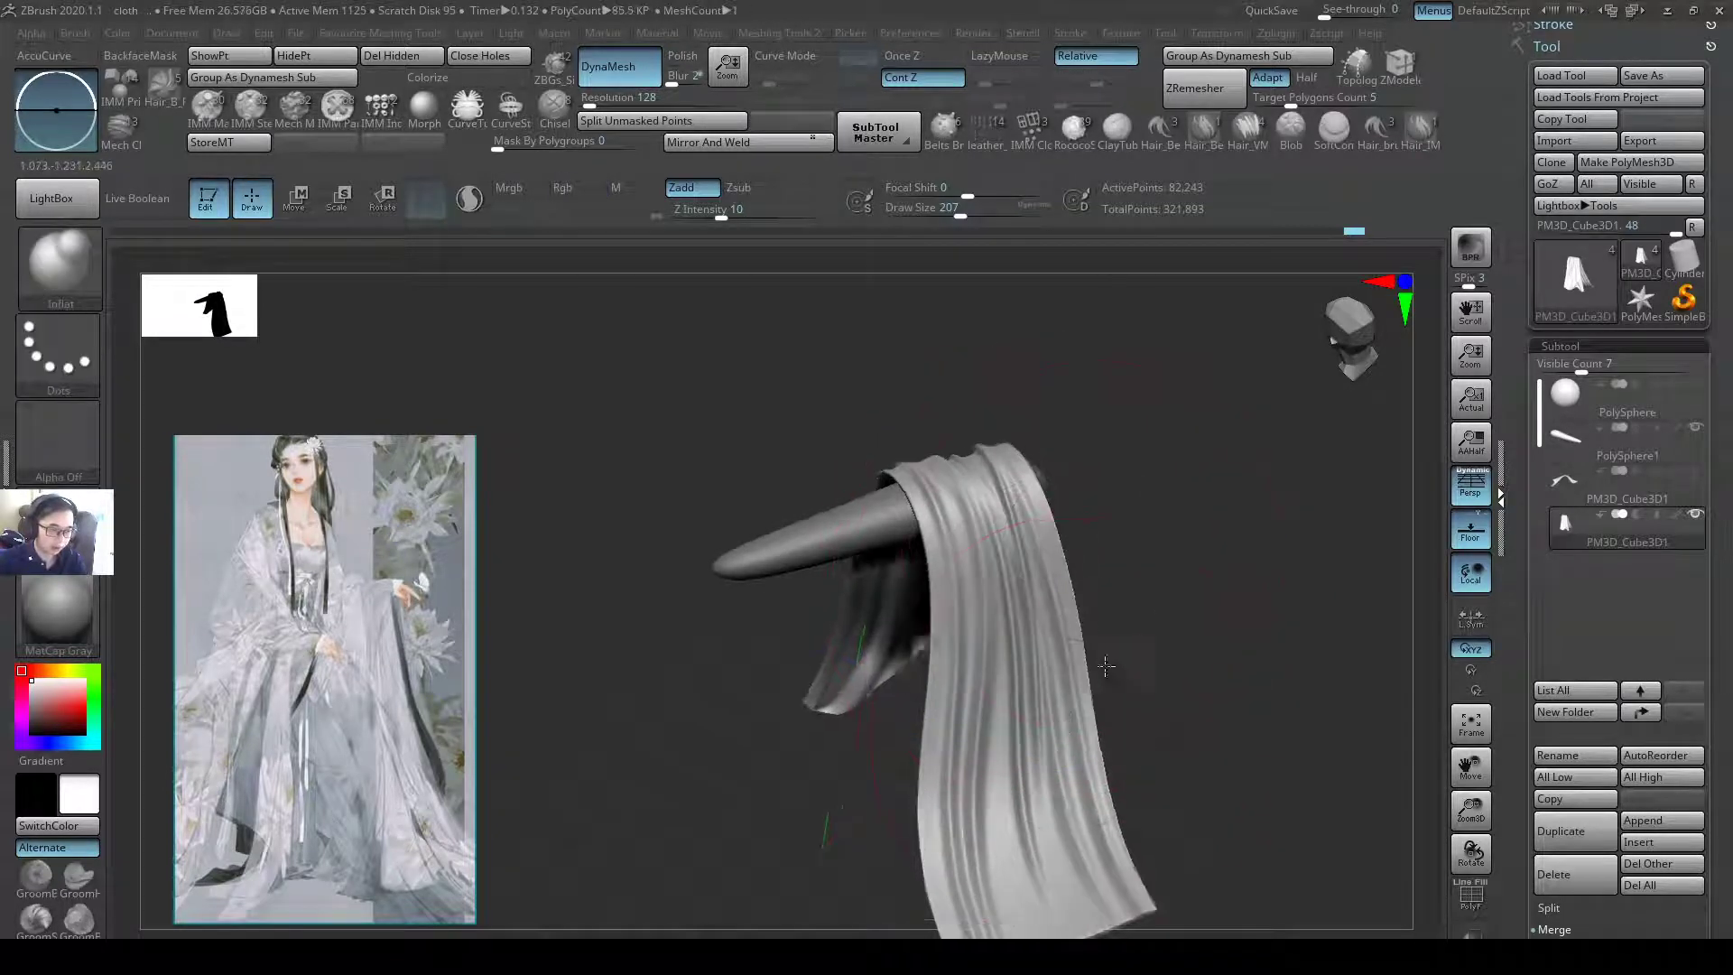
- Carve a diagonal fold into the cloth's far side near the arm's thick end with Orb_Cracks at draw size 44
drag(1122, 611, 1094, 592)
key(b)
key(o)
key(c)
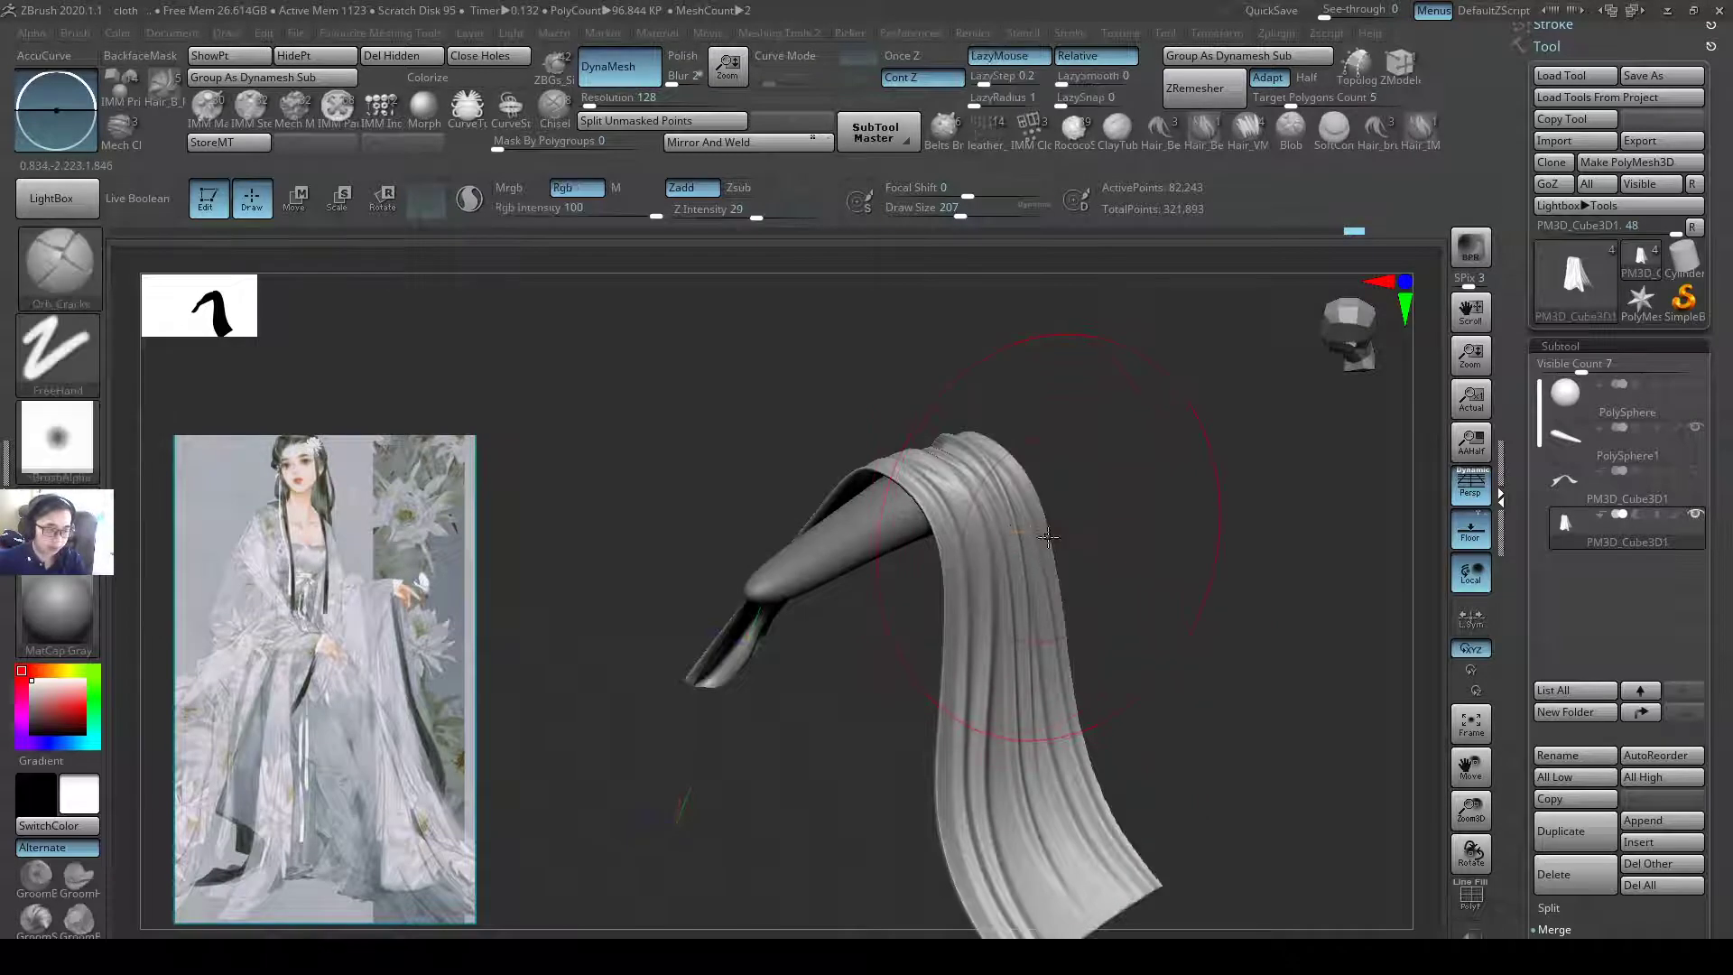
drag(1037, 530, 1004, 470)
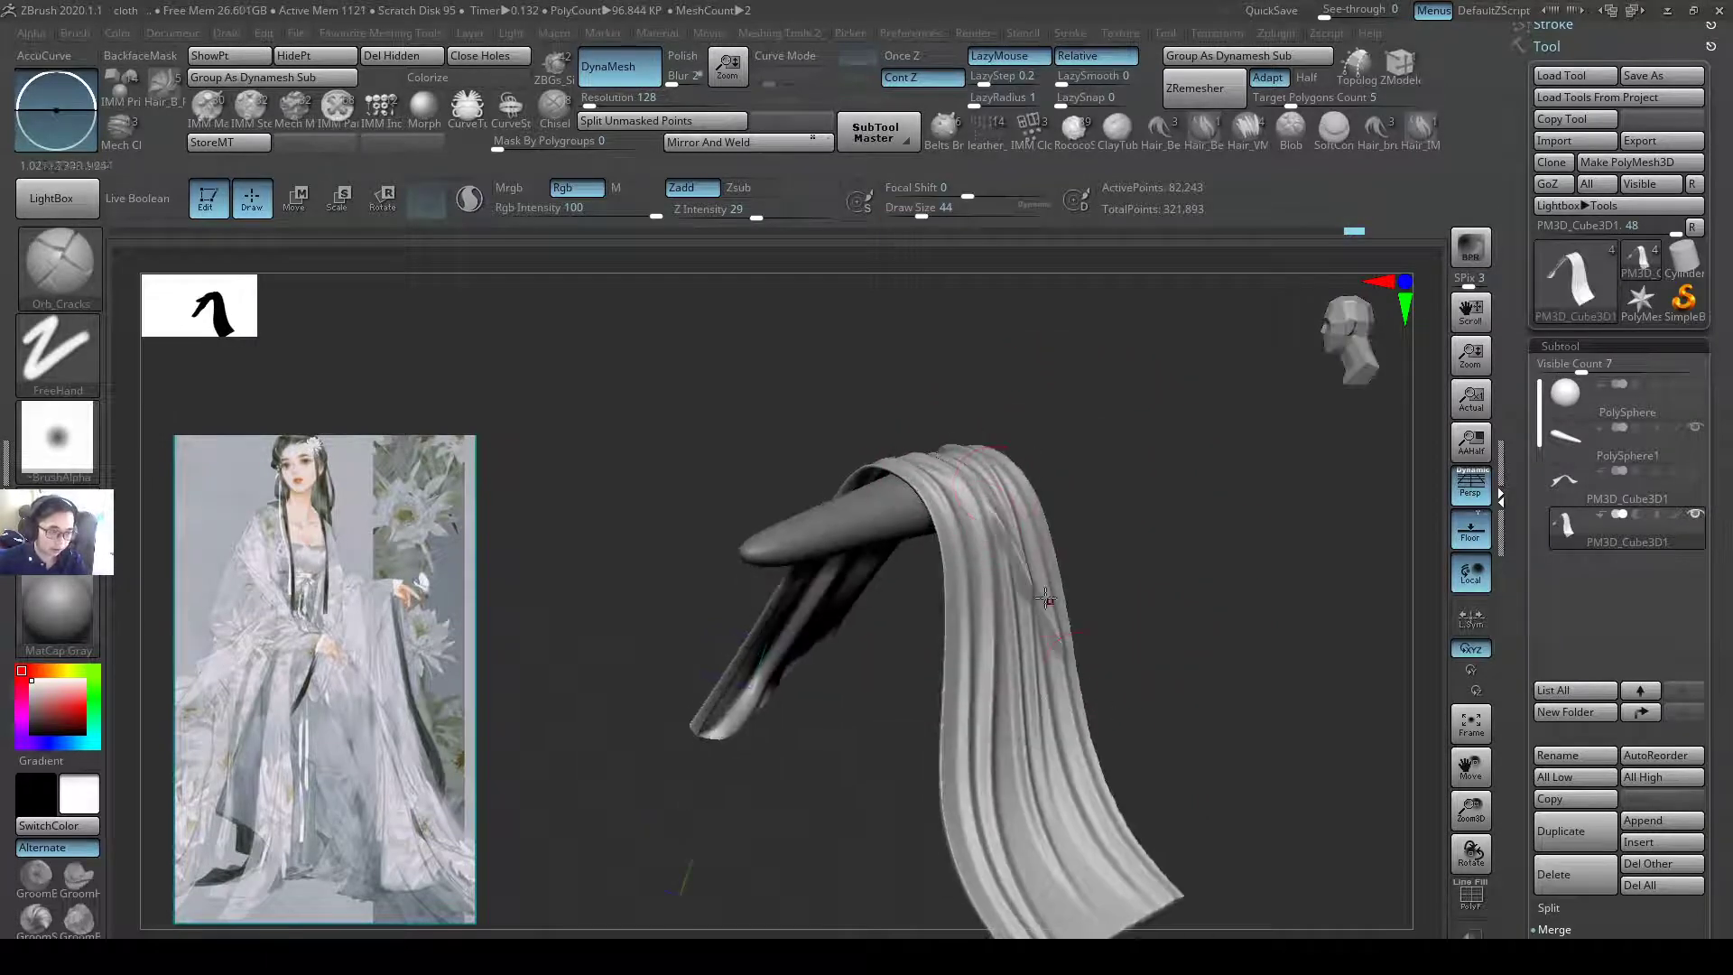
mouse_move(1040, 591)
mouse_down()
mouse_move(1002, 541)
mouse_move(1040, 618)
mouse_up()
- Enlarge Orb_Cracks to draw size 94 and carve broader diagonal folds across the cloth's far side
key(bracketright)
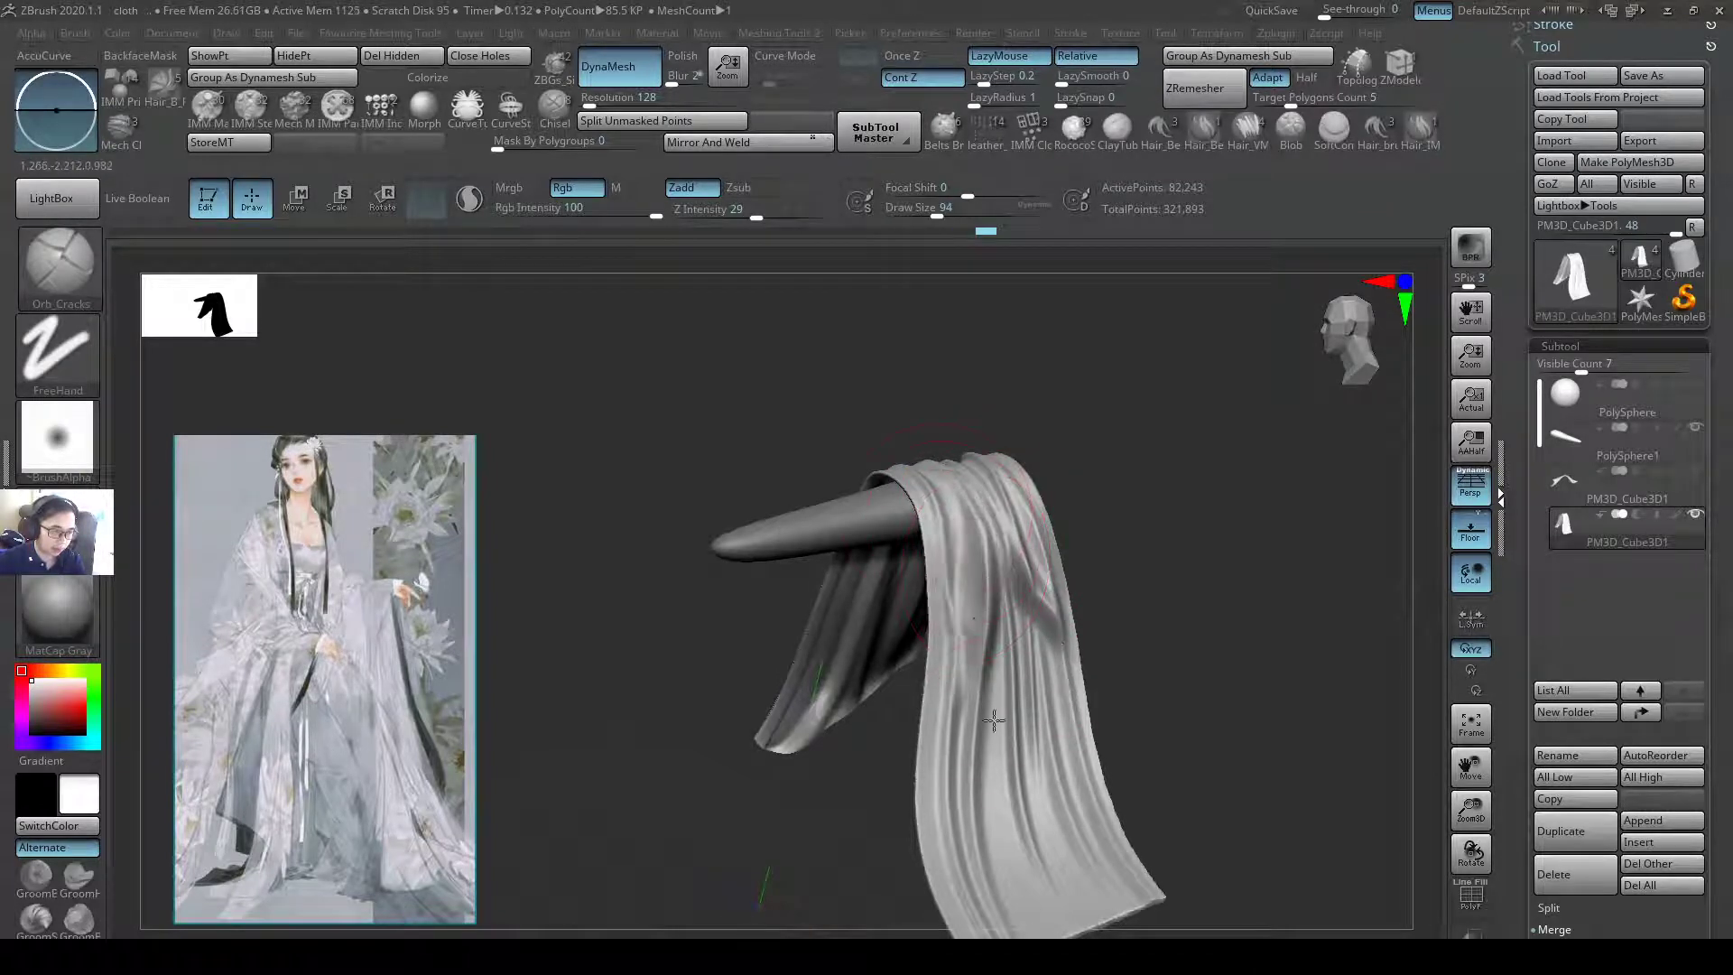
drag(954, 528, 936, 522)
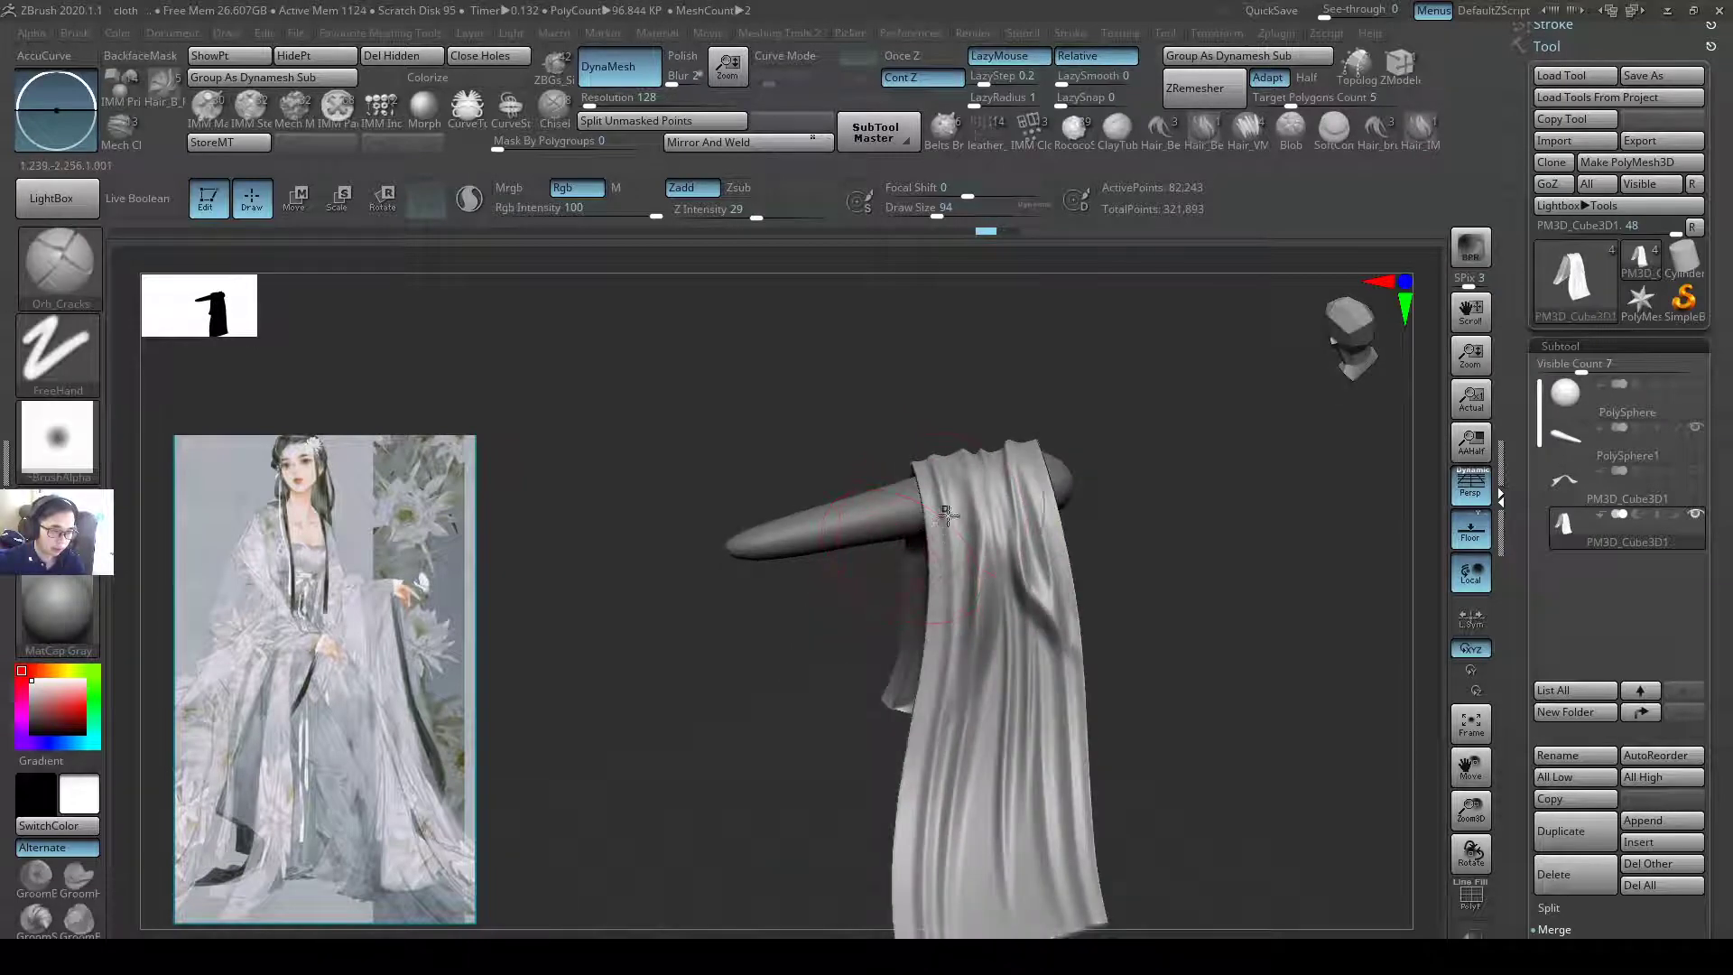
right_drag(976, 570, 960, 521)
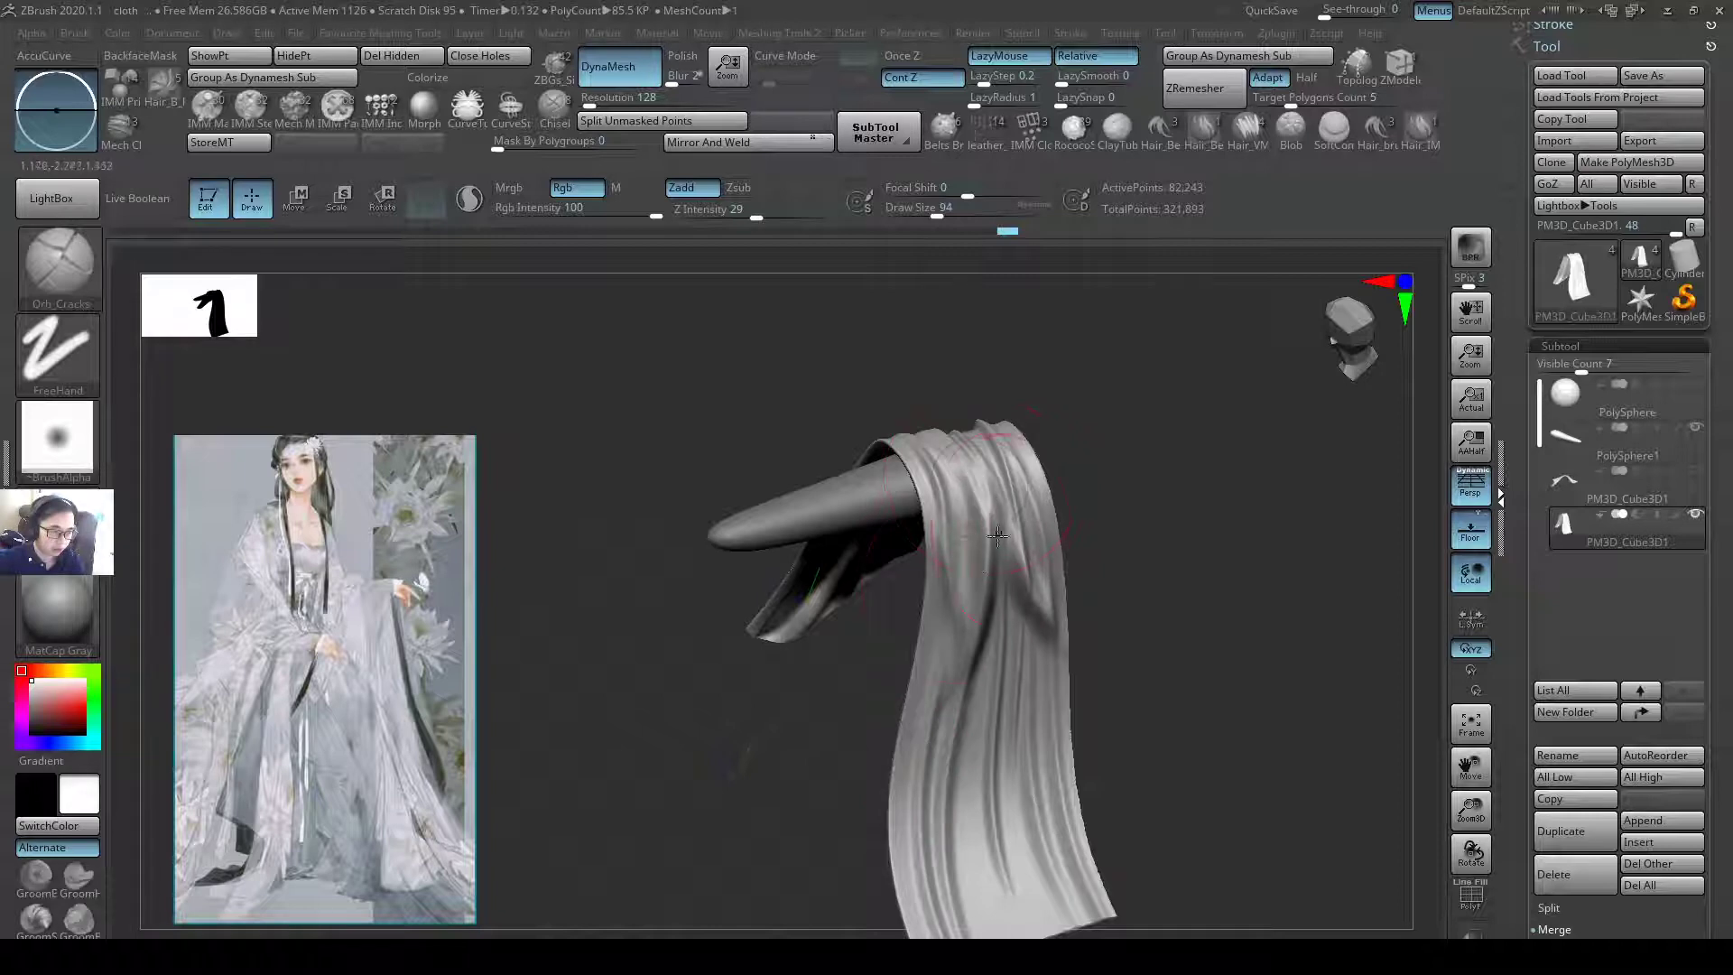
right_drag(997, 540, 1059, 456)
right_drag(1183, 672, 1085, 653)
- Mask the cloth above its long hanging lower end with MaskLasso and delete the unmasked lower end
key(ctrl)
mouse_move(1023, 632)
ctrl+mouse_down()
mouse_move(1128, 903)
mouse_move(920, 722)
ctrl+mouse_up()
alt+right_drag(1106, 743, 1134, 607)
ctrl+drag(1133, 608, 1431, 778)
ctrl+click(1161, 715)
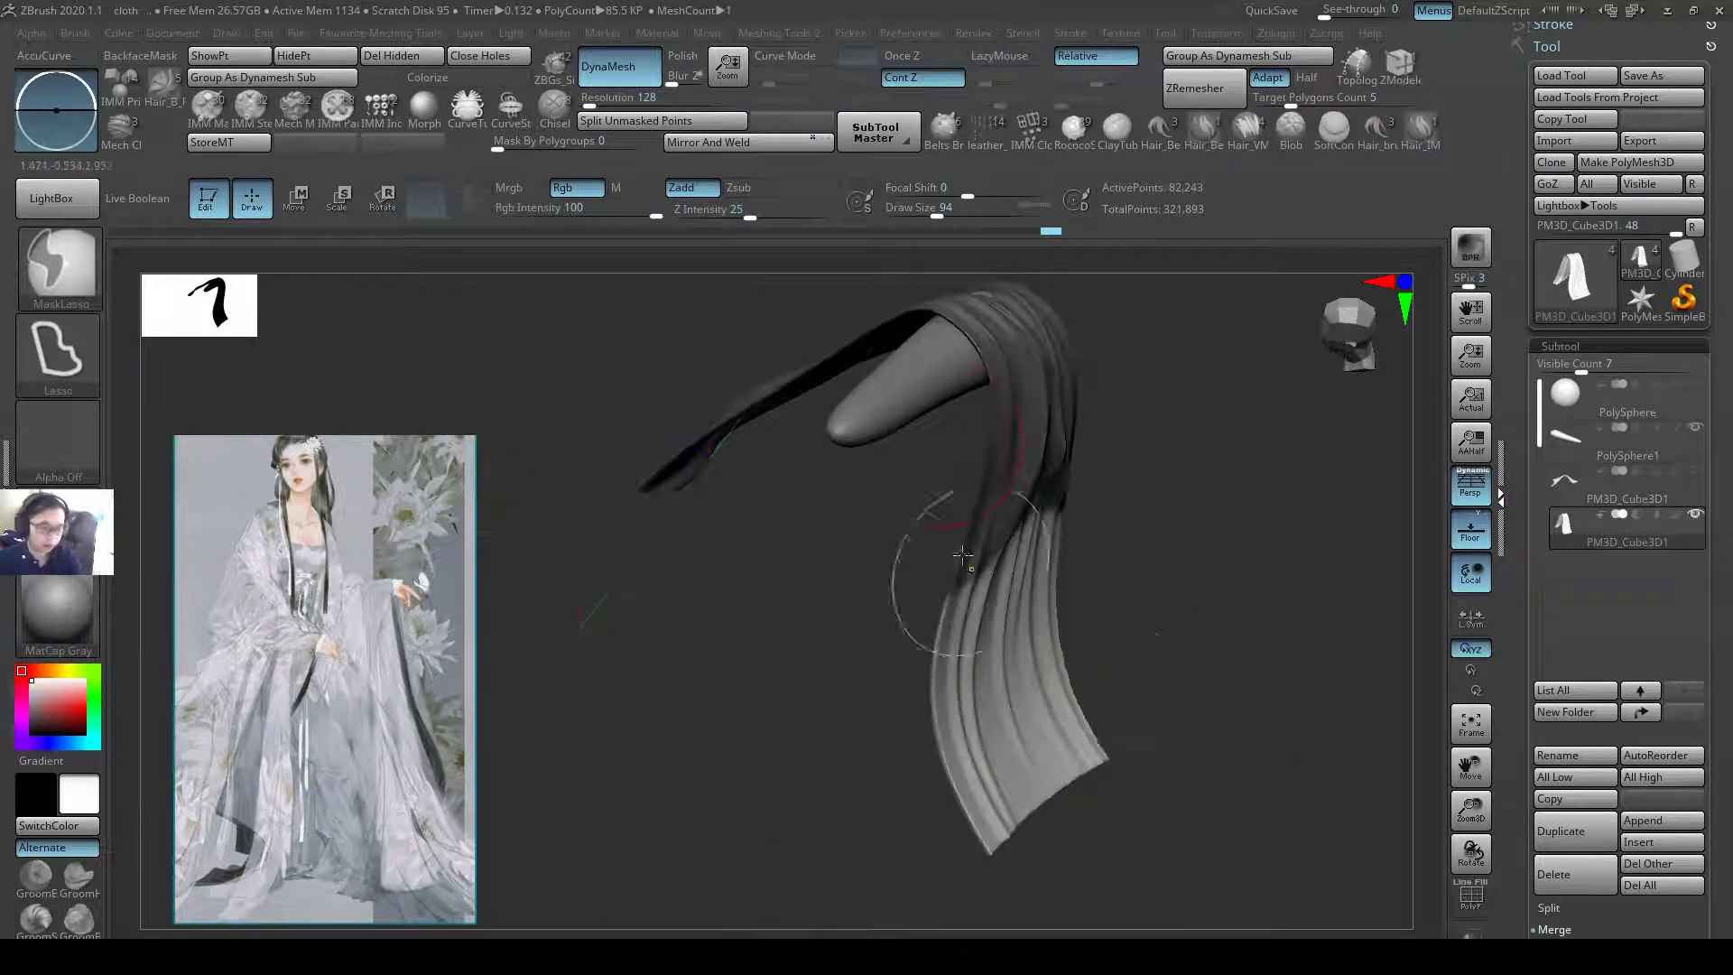
click(330, 65)
mouse_move(1042, 602)
mouse_down()
mouse_move(1002, 588)
mouse_move(1037, 533)
mouse_move(972, 565)
mouse_move(1134, 519)
mouse_move(993, 569)
mouse_move(982, 631)
mouse_move(1002, 752)
mouse_up()
- Stretch the cloth's trimmed edge down into a long, flaring drape with SnakeHook at draw size 274
key(b)
key(s)
key(h)
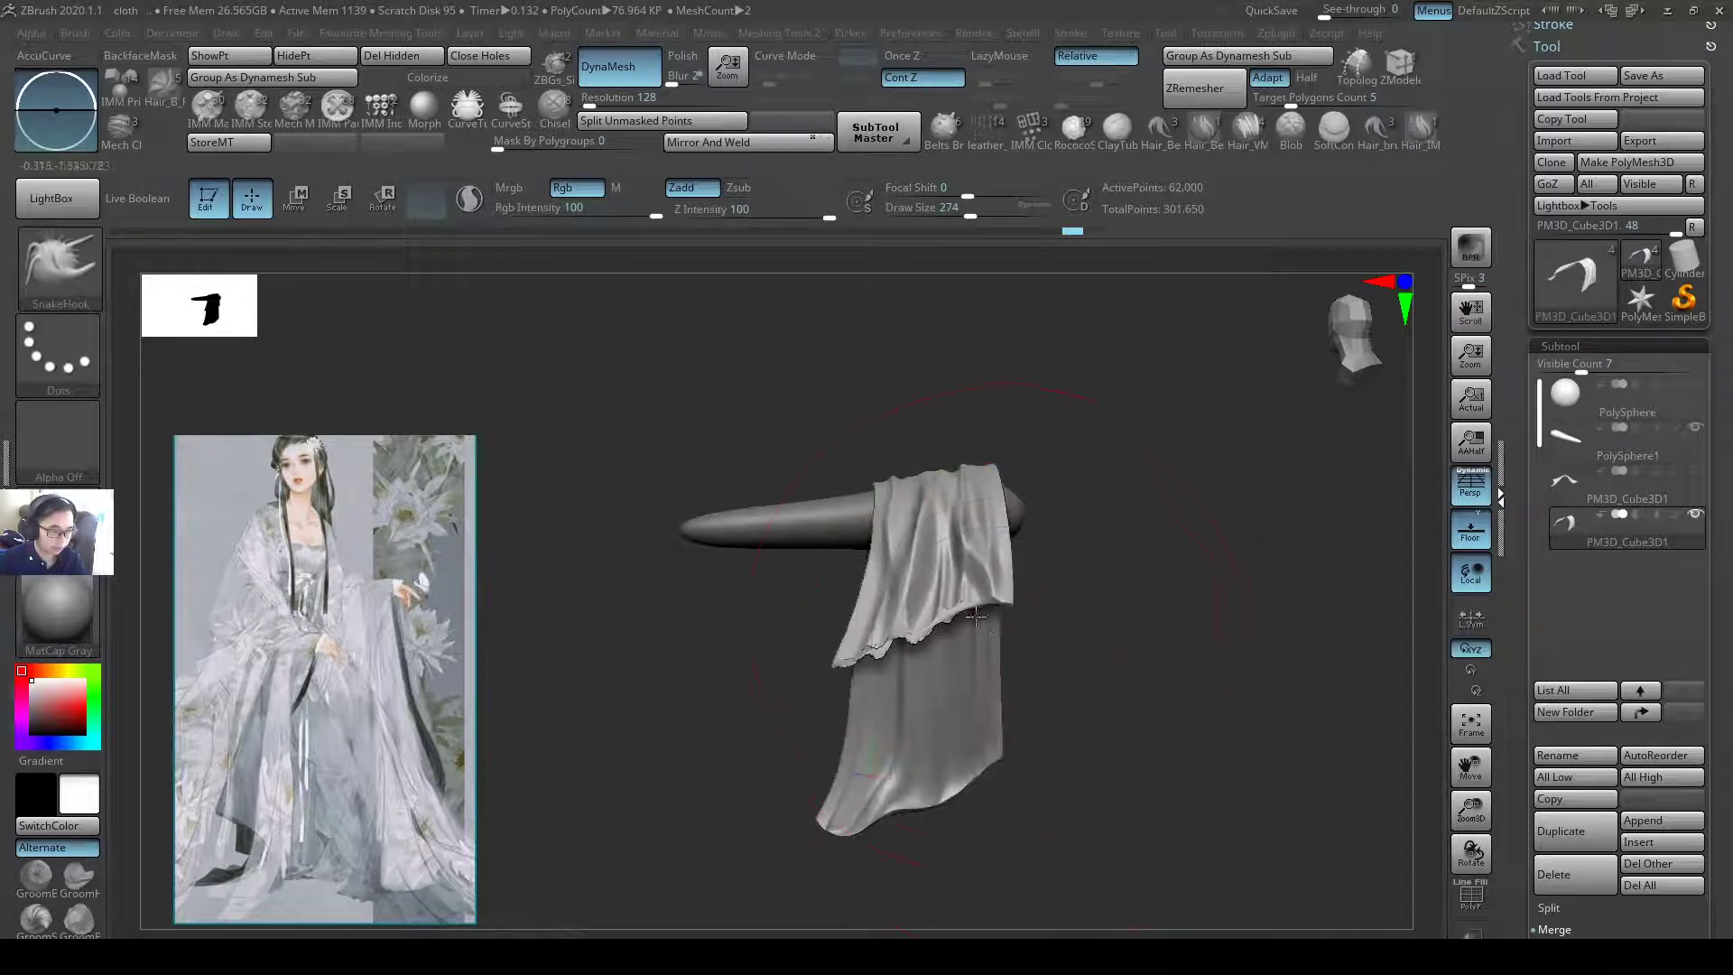
key(s)
drag(1002, 612, 979, 612)
mouse_move(974, 812)
mouse_down()
mouse_move(975, 657)
mouse_move(1025, 847)
mouse_move(1008, 742)
mouse_move(1037, 742)
mouse_move(986, 851)
mouse_up()
key(s)
mouse_move(1187, 683)
mouse_down()
mouse_move(1110, 701)
mouse_move(1070, 735)
mouse_up()
key(s)
mouse_move(983, 665)
mouse_down()
mouse_move(1006, 646)
mouse_move(1013, 665)
mouse_move(889, 695)
mouse_move(984, 785)
mouse_move(970, 844)
mouse_move(983, 794)
mouse_move(1051, 758)
mouse_move(1110, 880)
mouse_move(1138, 894)
mouse_move(1082, 812)
mouse_up()
key(s)
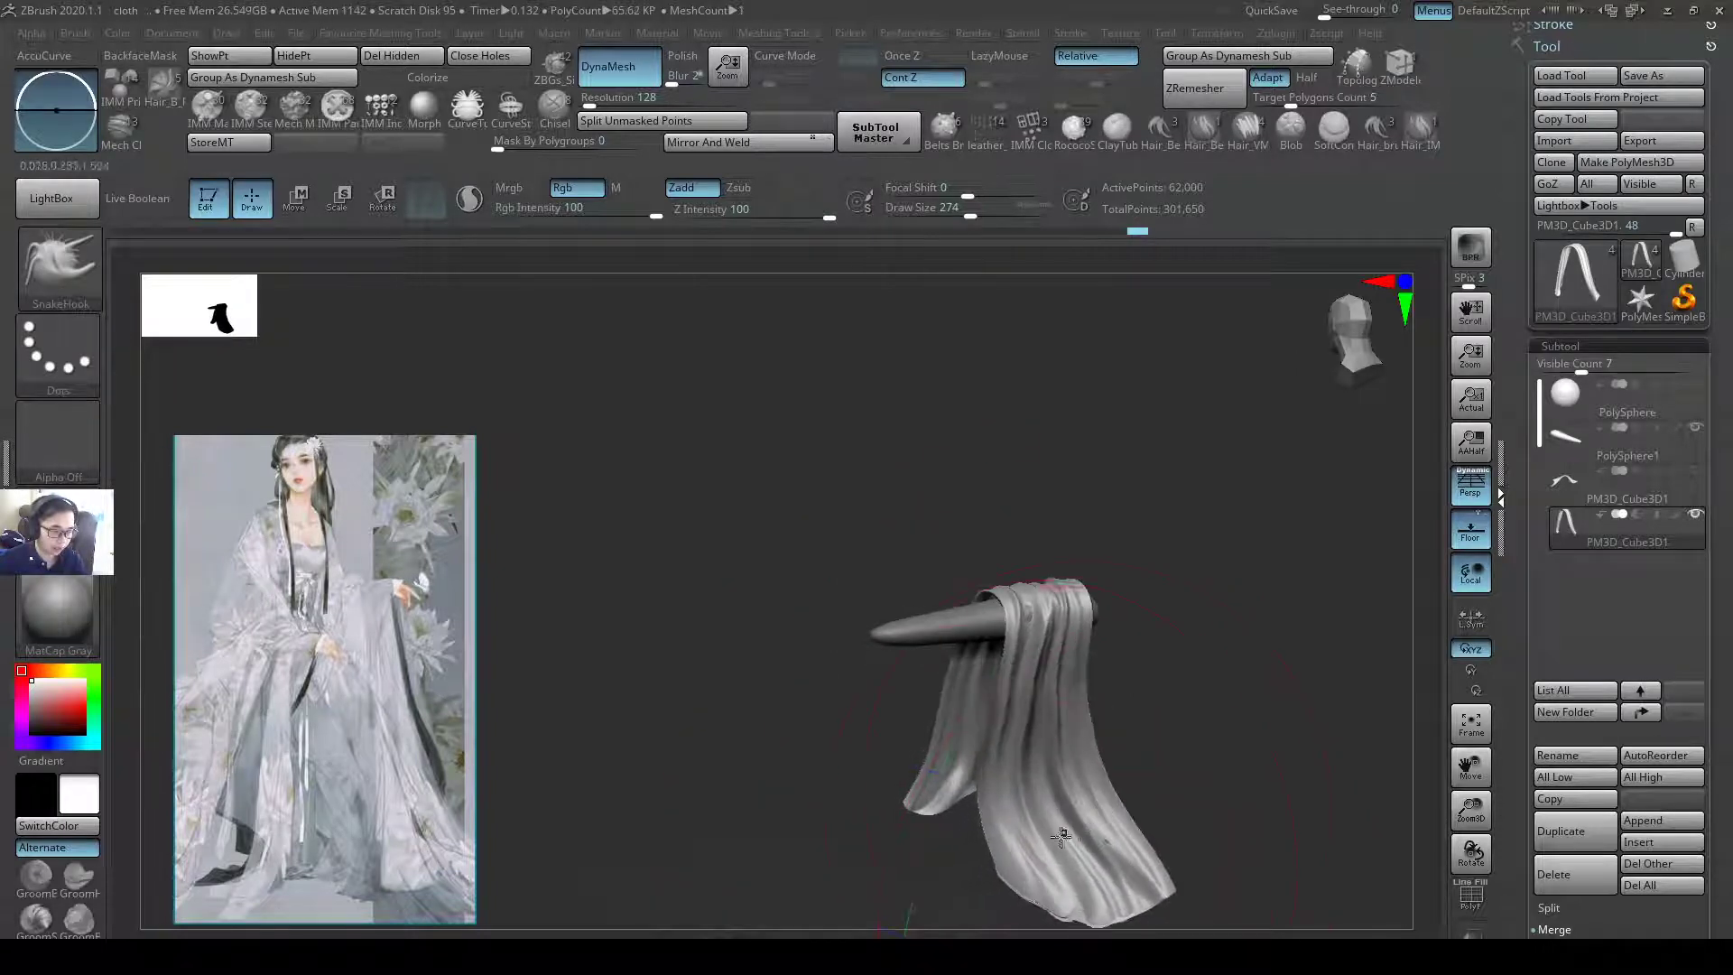
- Adjust the cloth over the arm's thick end with SnakeHook at draw size 286, and work its top folds with the Pinch brush
drag(1199, 773, 1103, 675)
drag(1043, 614, 1109, 557)
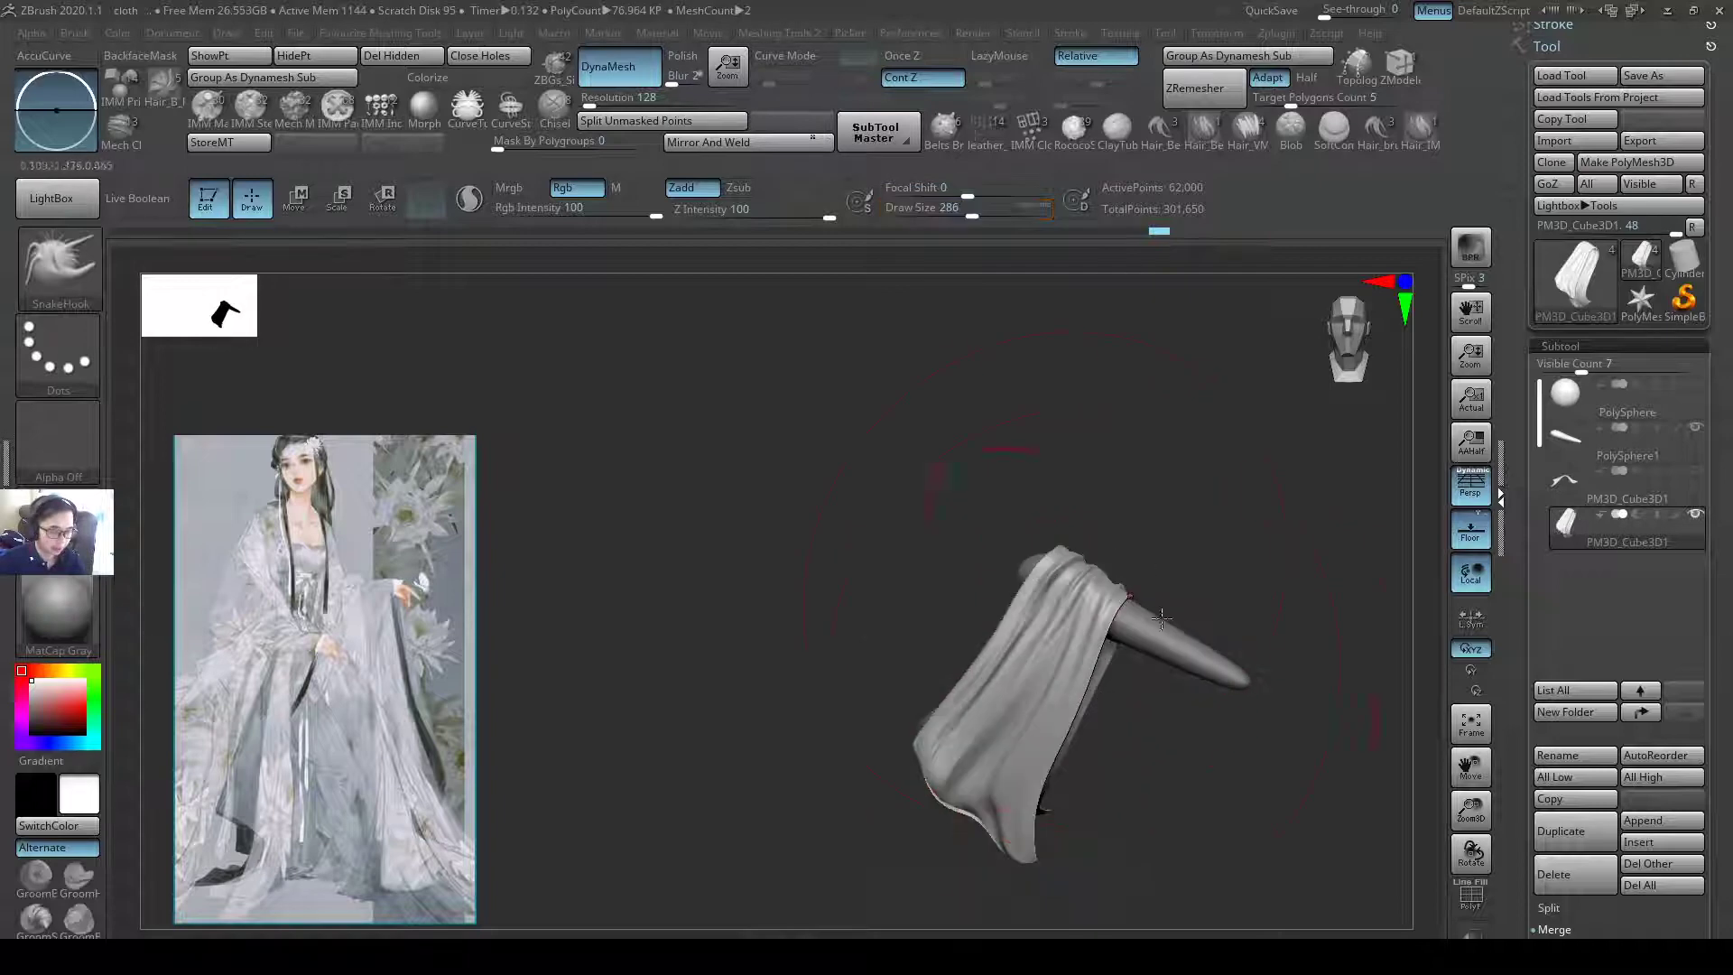
drag(1139, 625, 1082, 516)
key(b)
key(p)
key(i)
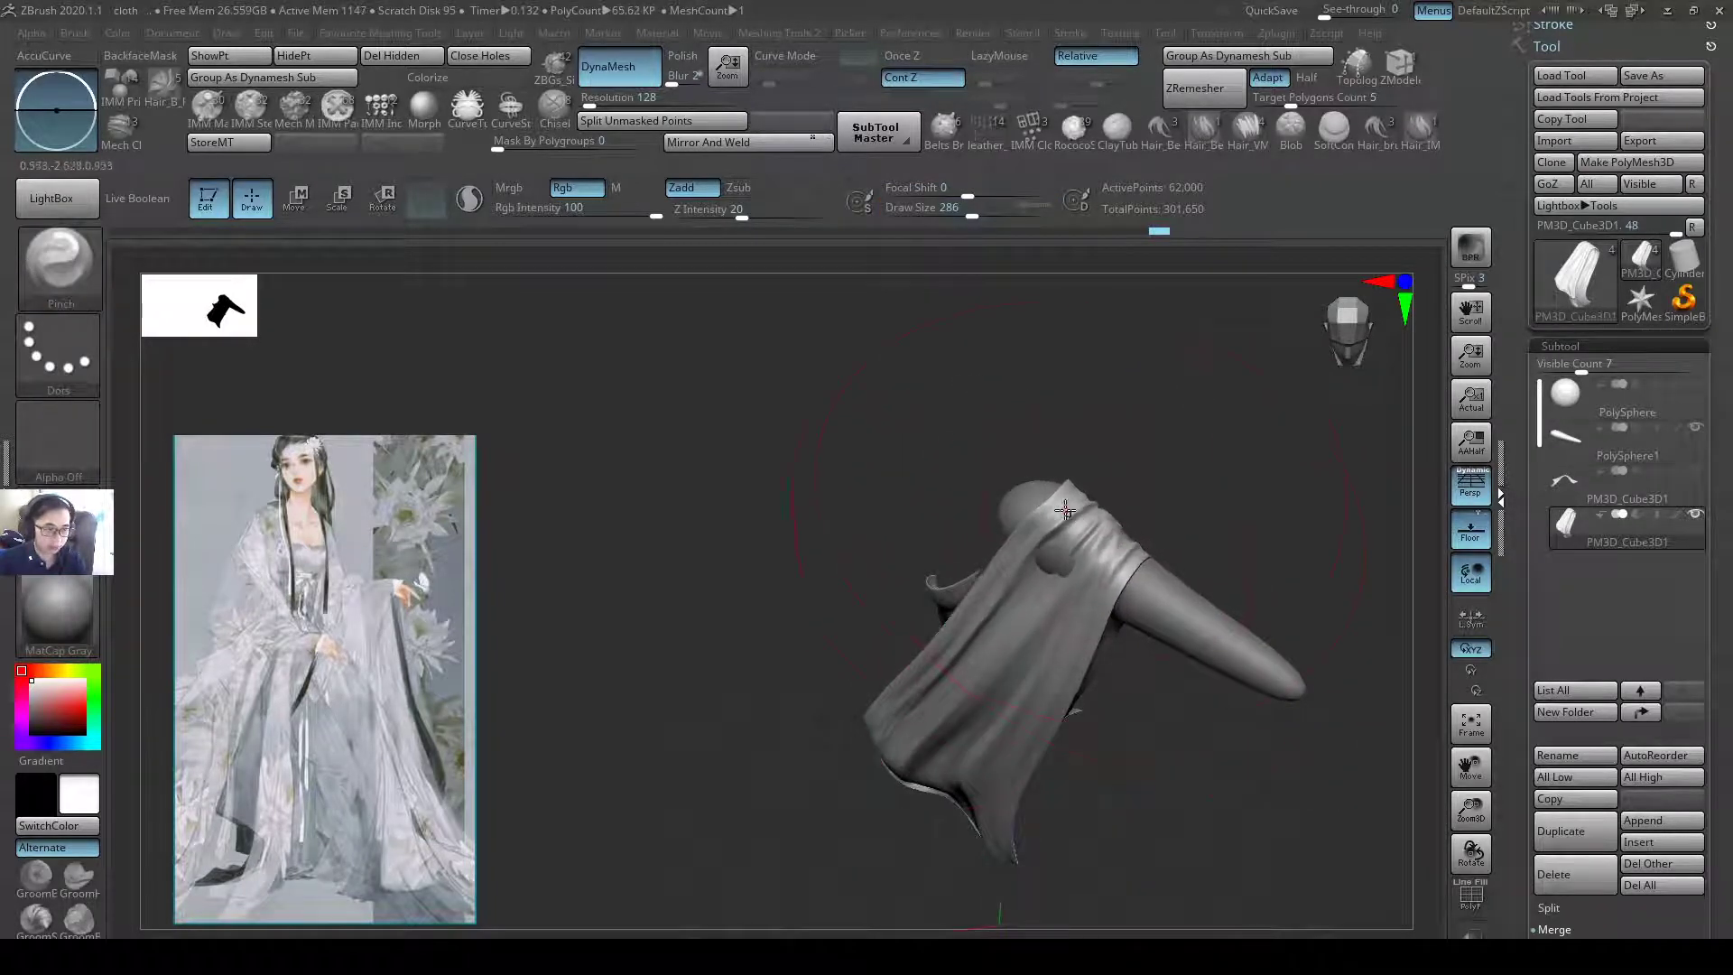
drag(1083, 503, 1130, 518)
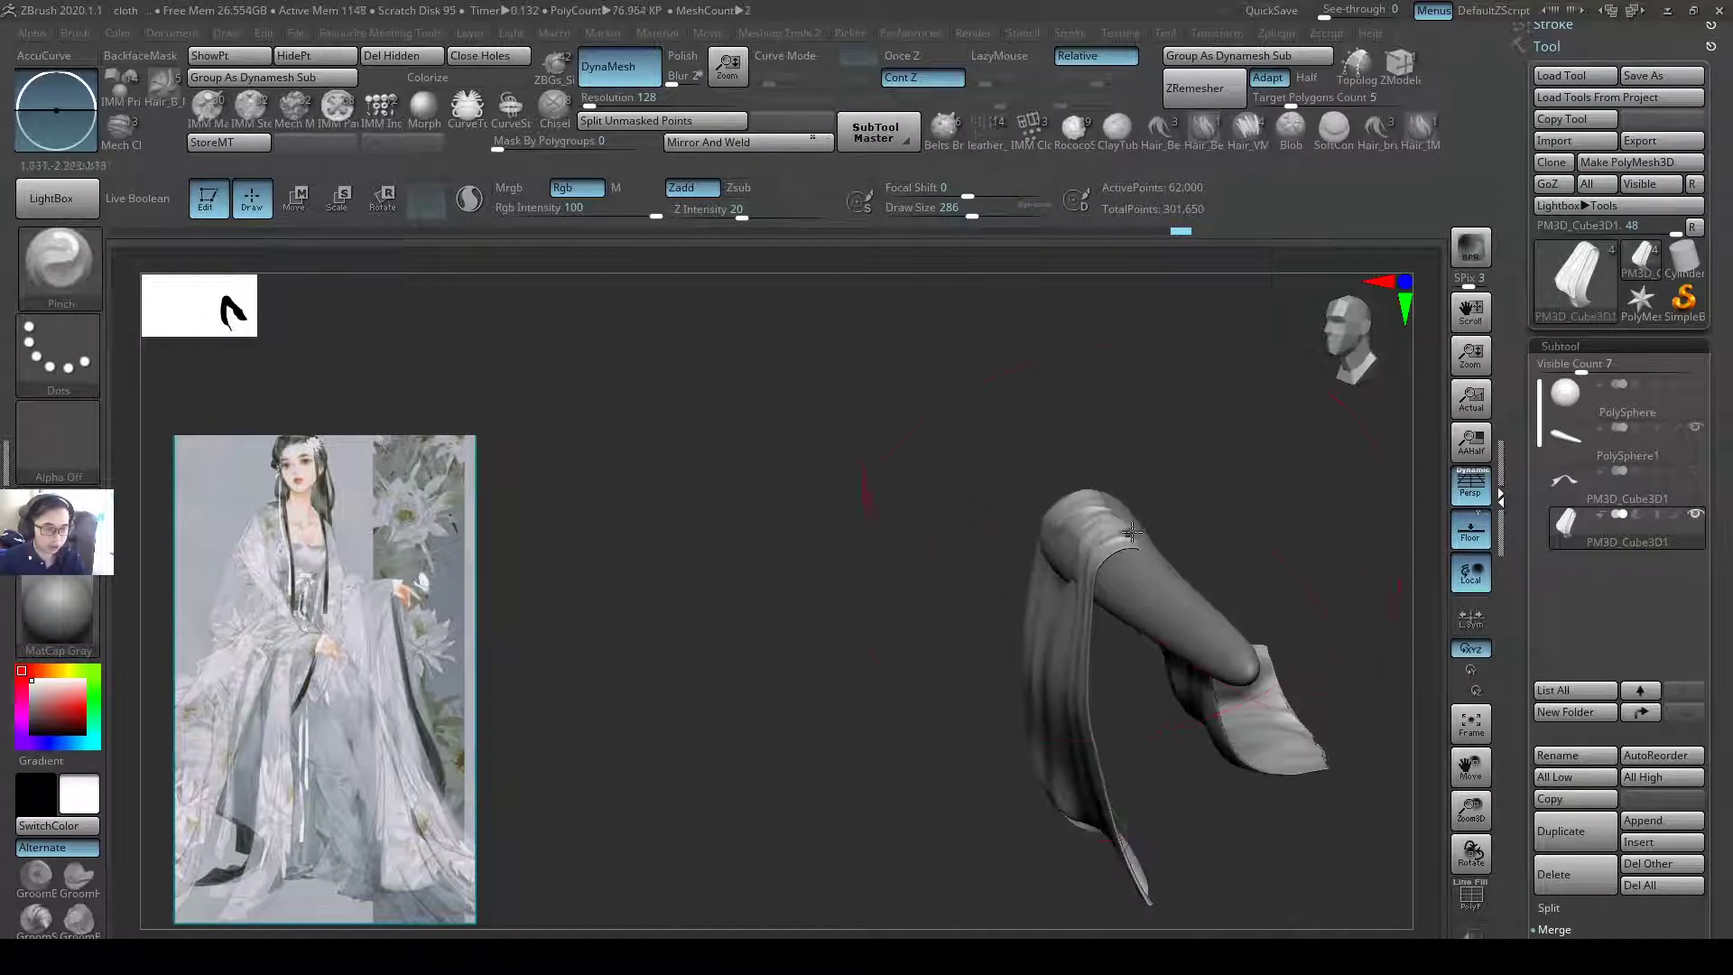
- Refine how the cloth wraps around the arm's thick end with SnakeHook at draw sizes 167 and 192
key(b)
key(s)
key(h)
key(s)
drag(1098, 546, 1077, 579)
right_drag(1130, 565, 1133, 525)
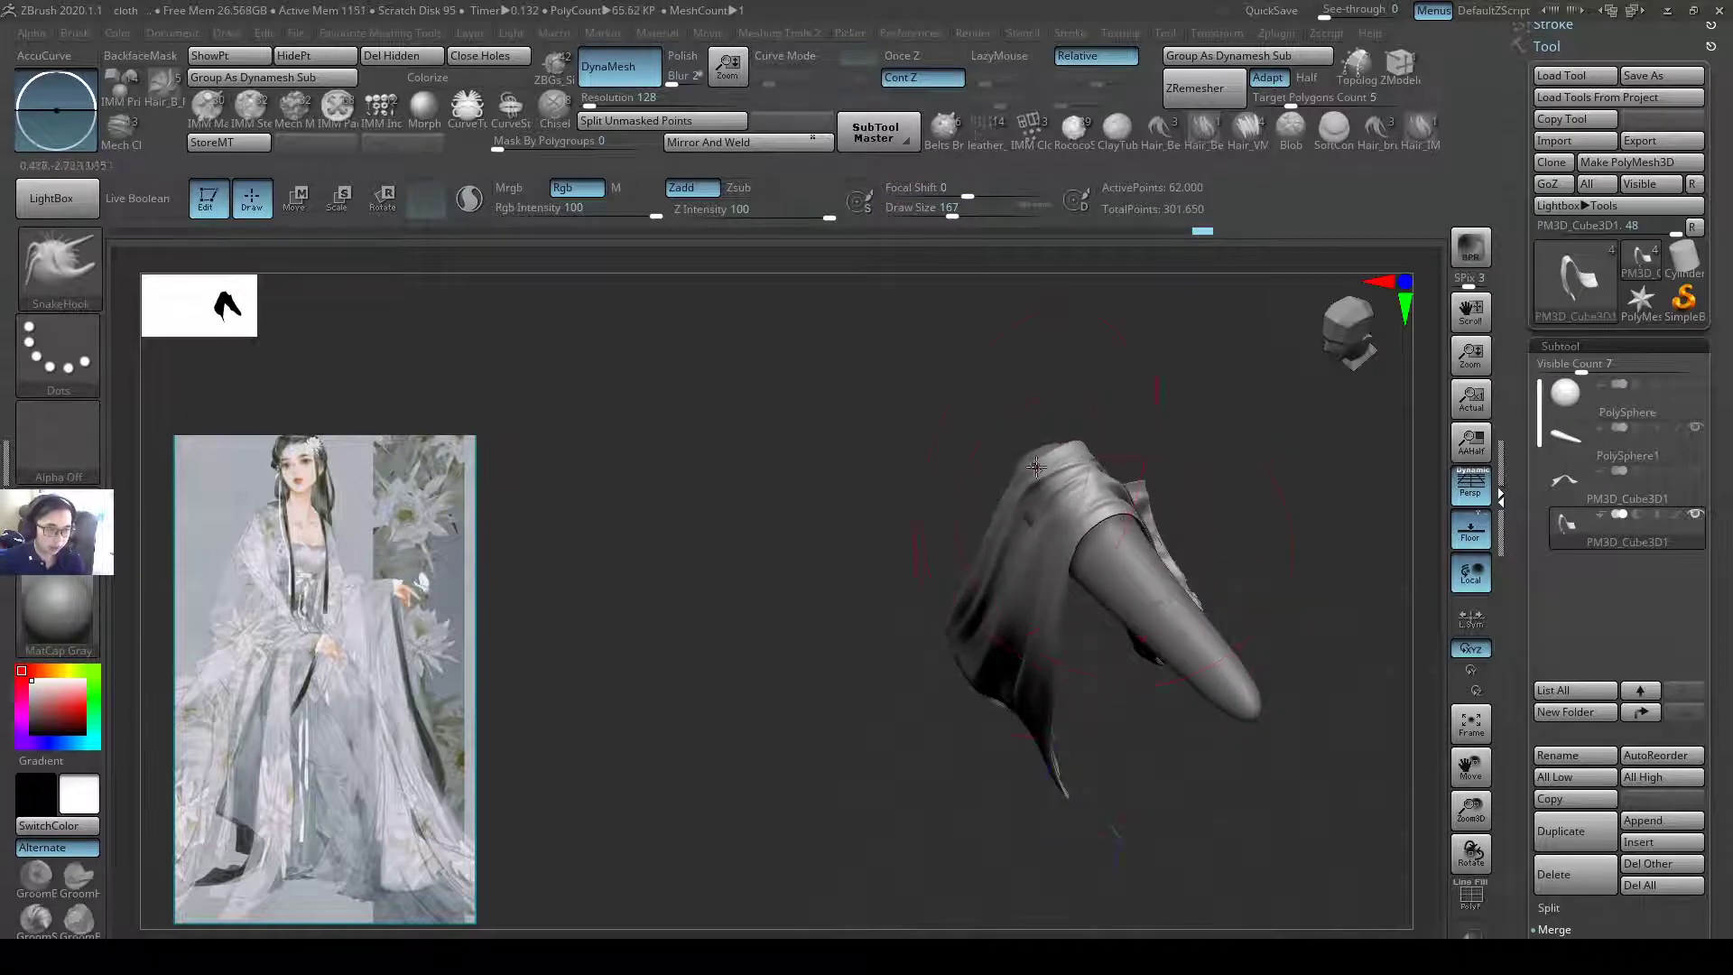
key([)
key([)
key([)
key([)
right_drag(1070, 531, 1040, 581)
key(])
key(])
key(])
key(])
key(])
key(])
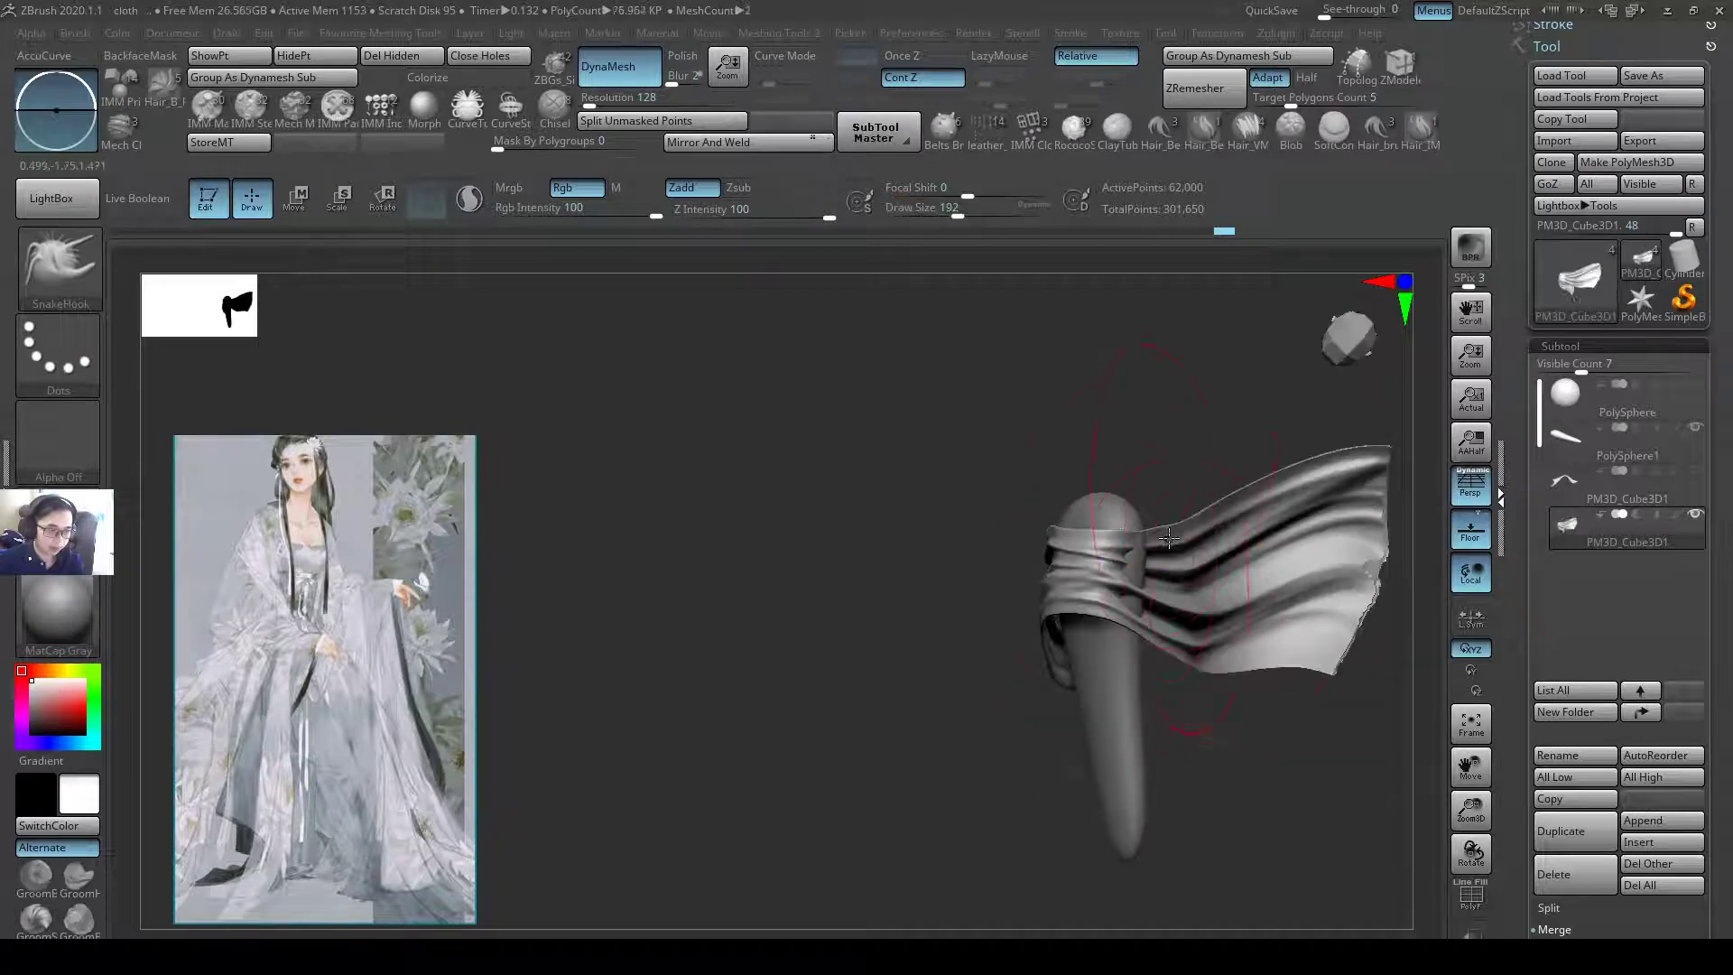
mouse_move(1167, 552)
right_down()
mouse_move(1238, 493)
mouse_move(1304, 506)
mouse_move(1357, 538)
mouse_move(1469, 708)
mouse_move(1257, 627)
mouse_move(1094, 720)
mouse_move(1173, 668)
mouse_move(1170, 692)
mouse_move(1230, 611)
mouse_move(1315, 611)
mouse_move(1269, 681)
mouse_move(1200, 569)
right_up()
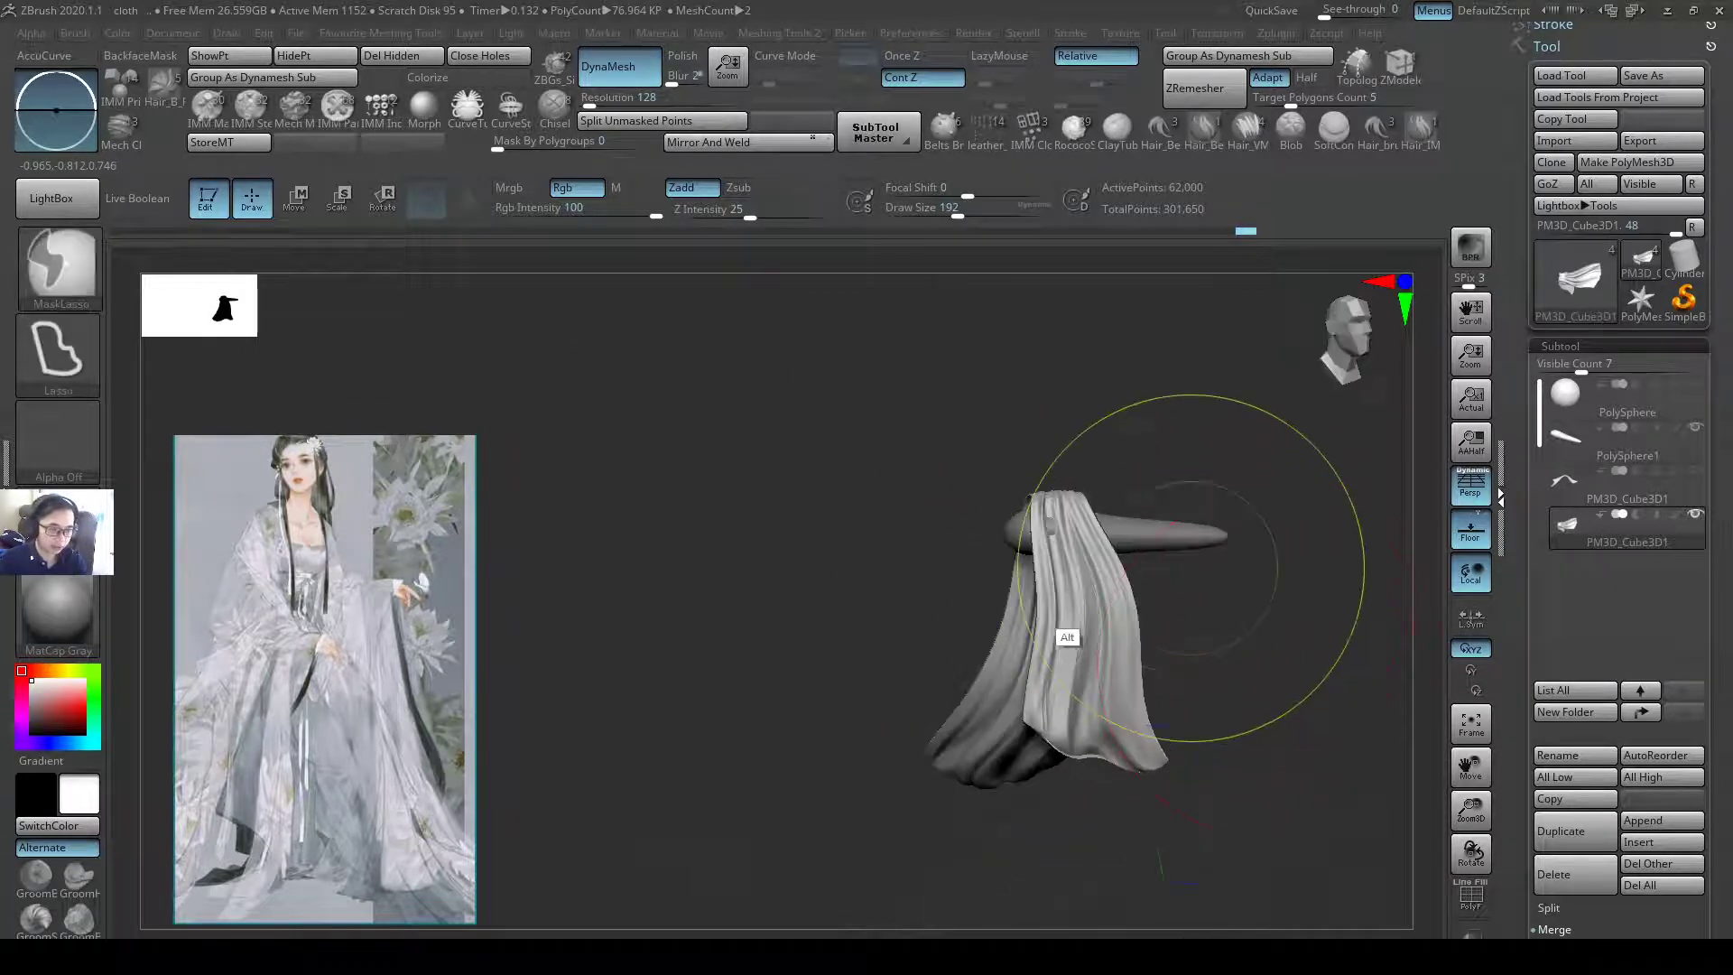
ctrl+alt+drag(1145, 561, 1146, 569)
mouse_move(1146, 569)
right_down()
mouse_move(1183, 665)
mouse_move(1115, 595)
right_up()
ctrl+alt+drag(1116, 598, 1116, 666)
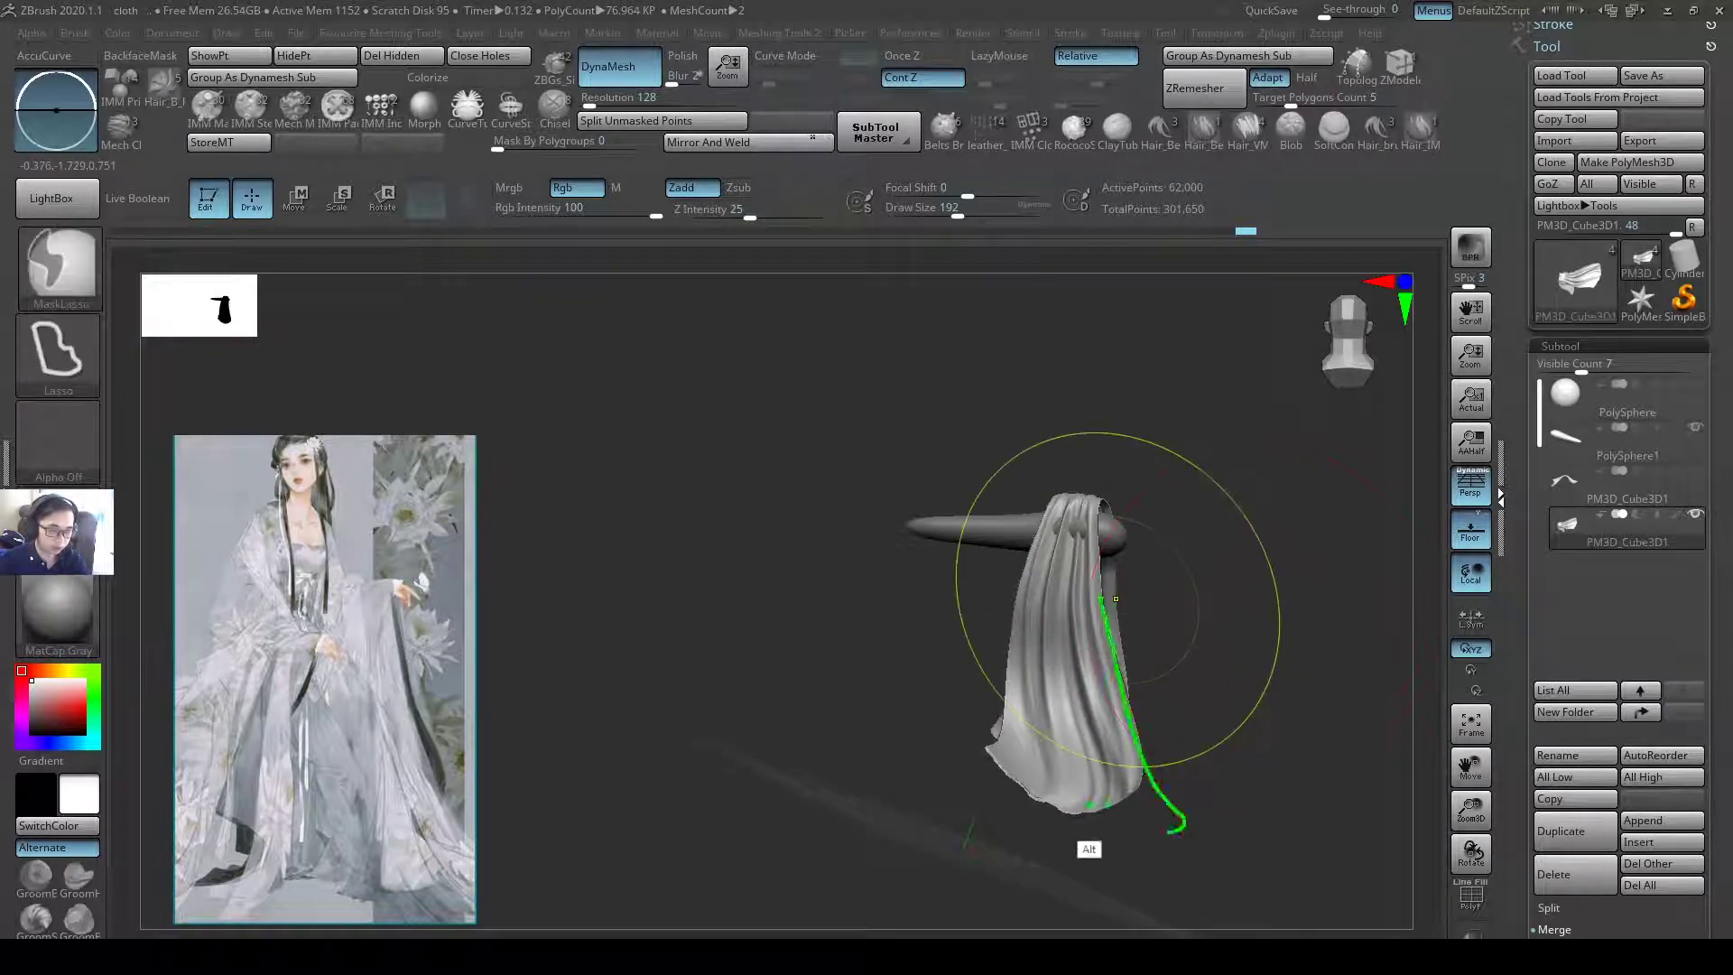
ctrl+alt+drag(1266, 586, 1275, 607)
mouse_move(1276, 611)
right_down()
mouse_move(1180, 587)
mouse_move(1304, 600)
mouse_move(1152, 716)
mouse_move(1218, 696)
right_up()
- Shape the drape's lower hem and flare its outer corner with SnakeHook at draw sizes 172, 132 and 154
key(s)
mouse_move(1296, 669)
mouse_down()
mouse_move(1147, 729)
mouse_move(1209, 733)
mouse_up()
key(s)
drag(1096, 799, 1083, 754)
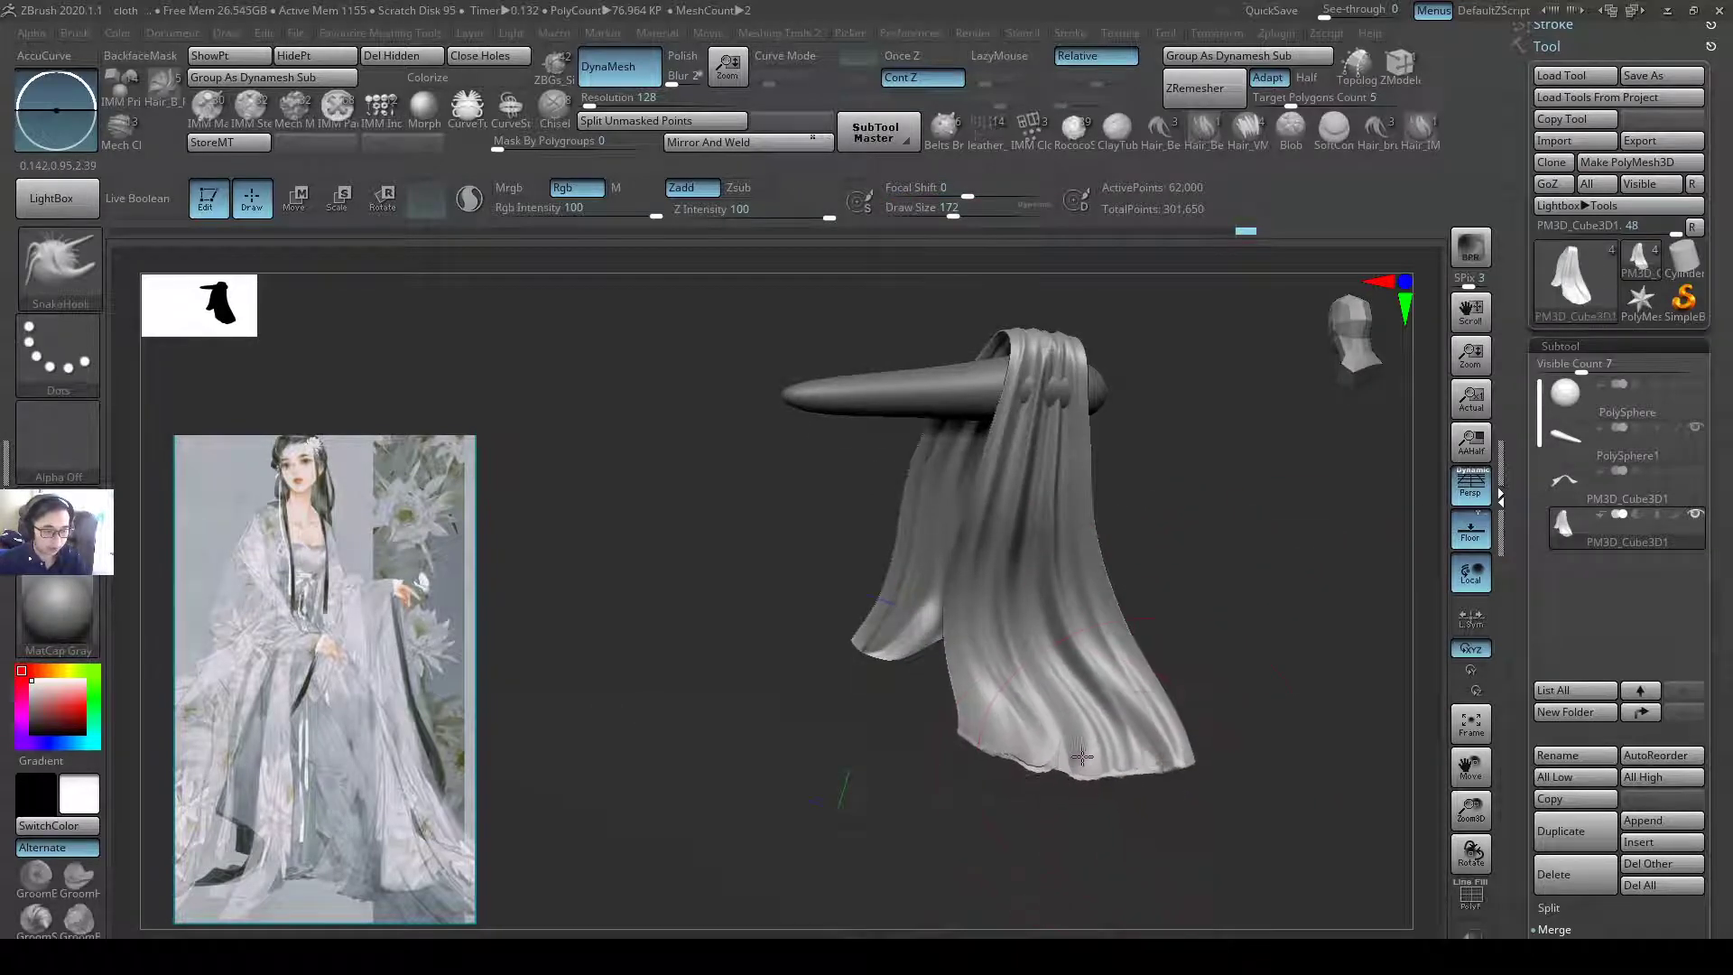
drag(1196, 767, 1268, 774)
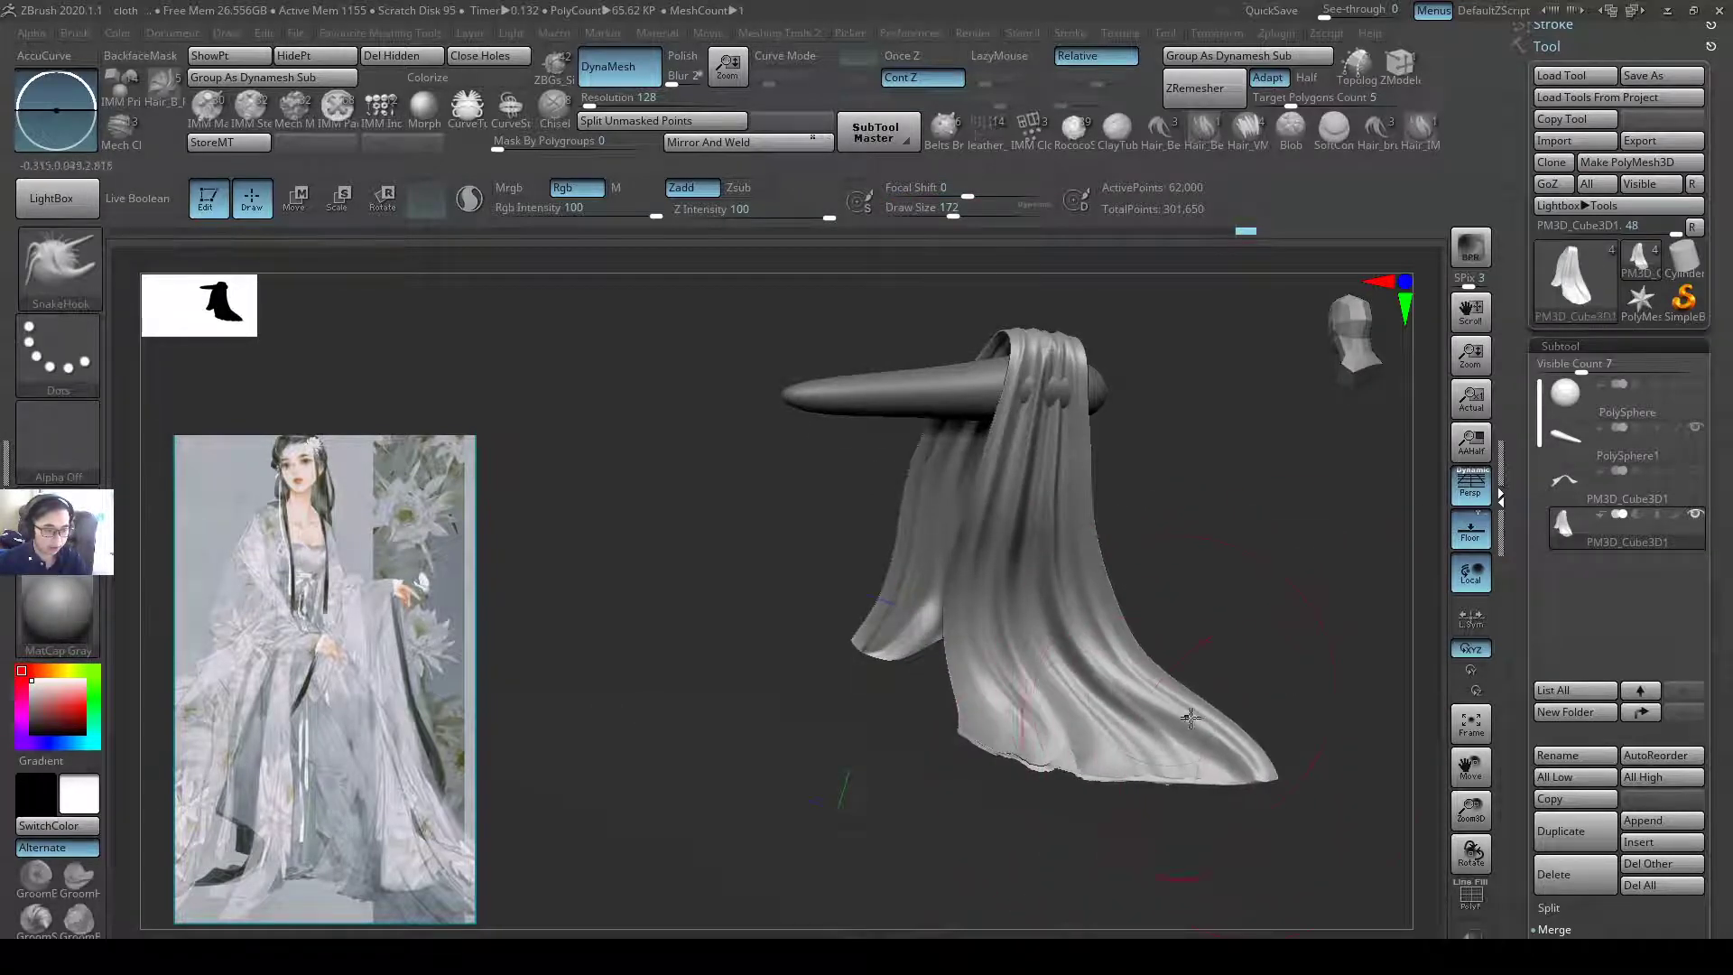
key(s)
mouse_move(1204, 719)
mouse_down()
mouse_move(1173, 720)
mouse_move(1174, 763)
mouse_up()
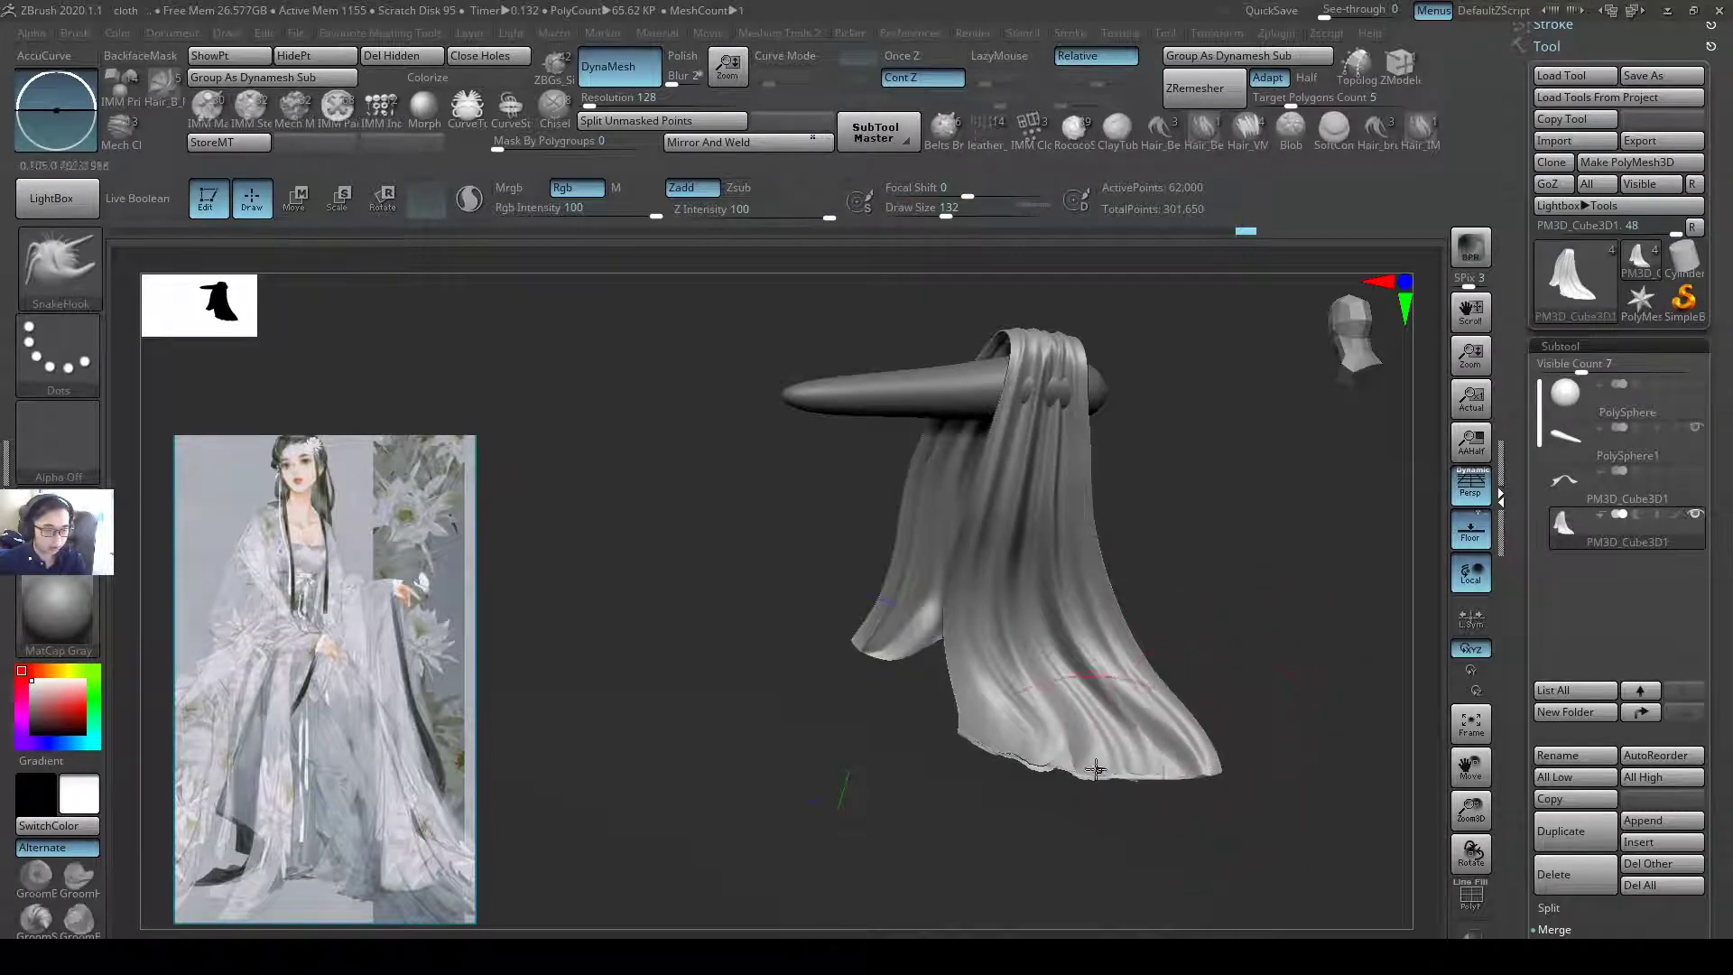
mouse_move(1222, 607)
mouse_down()
mouse_move(1191, 607)
mouse_move(1230, 701)
mouse_move(1255, 569)
mouse_move(1152, 575)
mouse_move(1249, 514)
mouse_move(1220, 507)
mouse_move(1235, 578)
mouse_move(1320, 550)
mouse_move(1190, 609)
mouse_up()
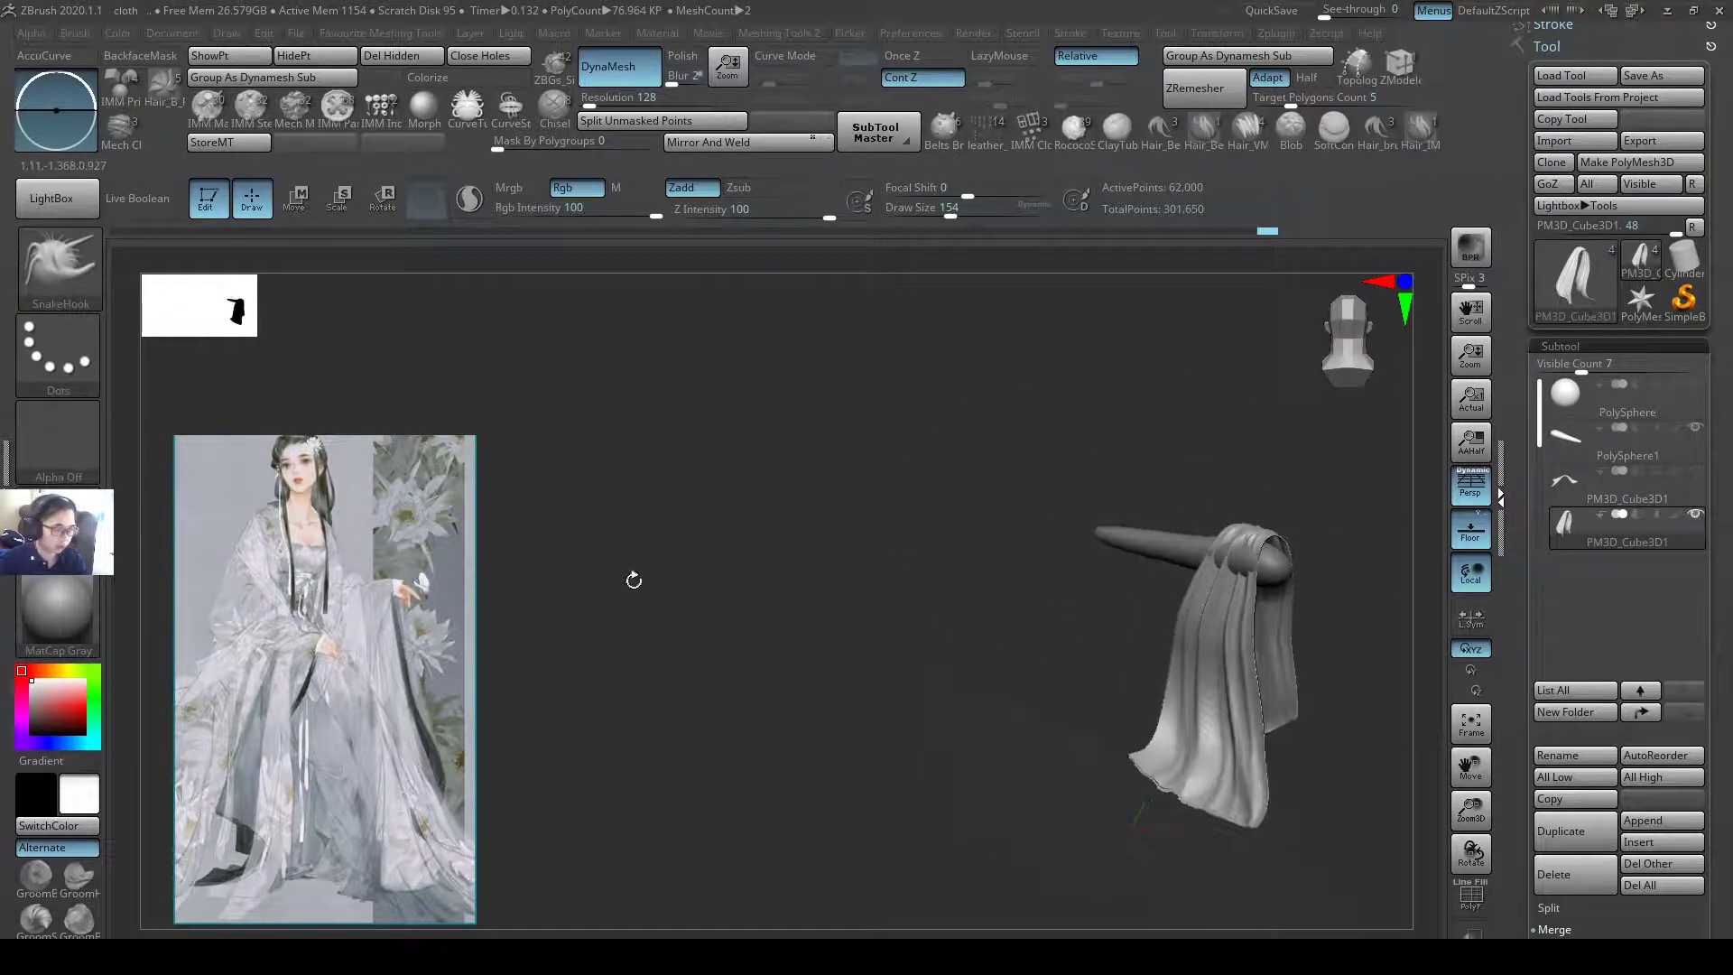
key(ctrl)
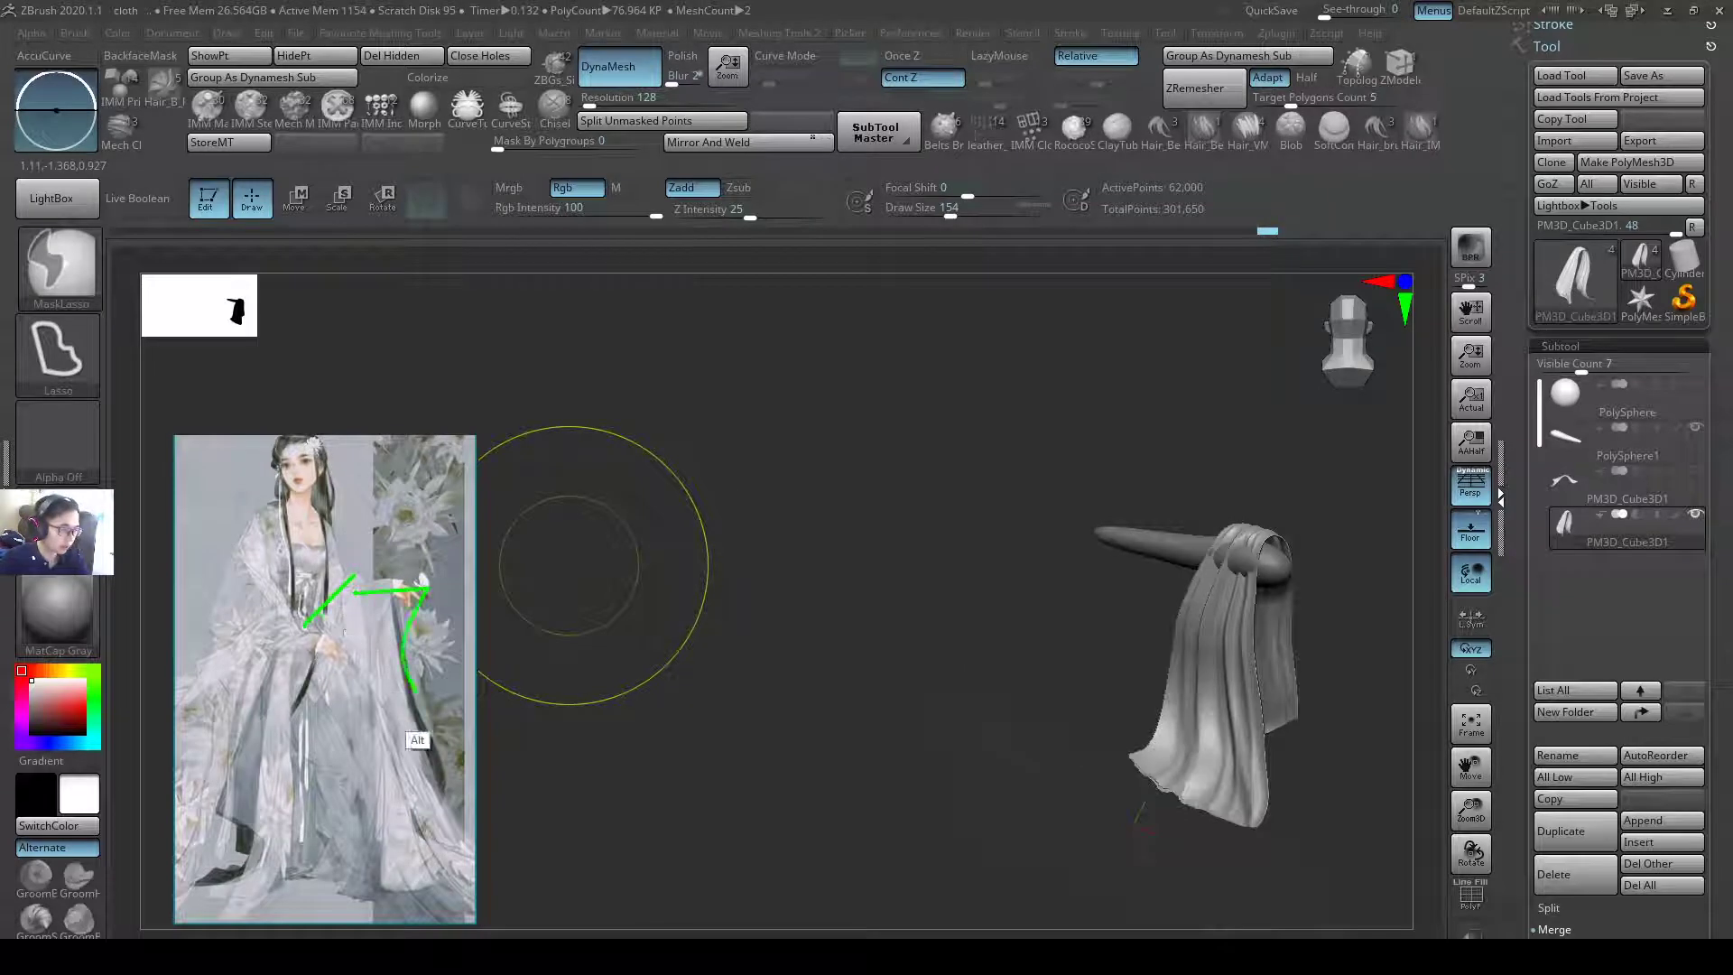
drag(296, 603, 163, 668)
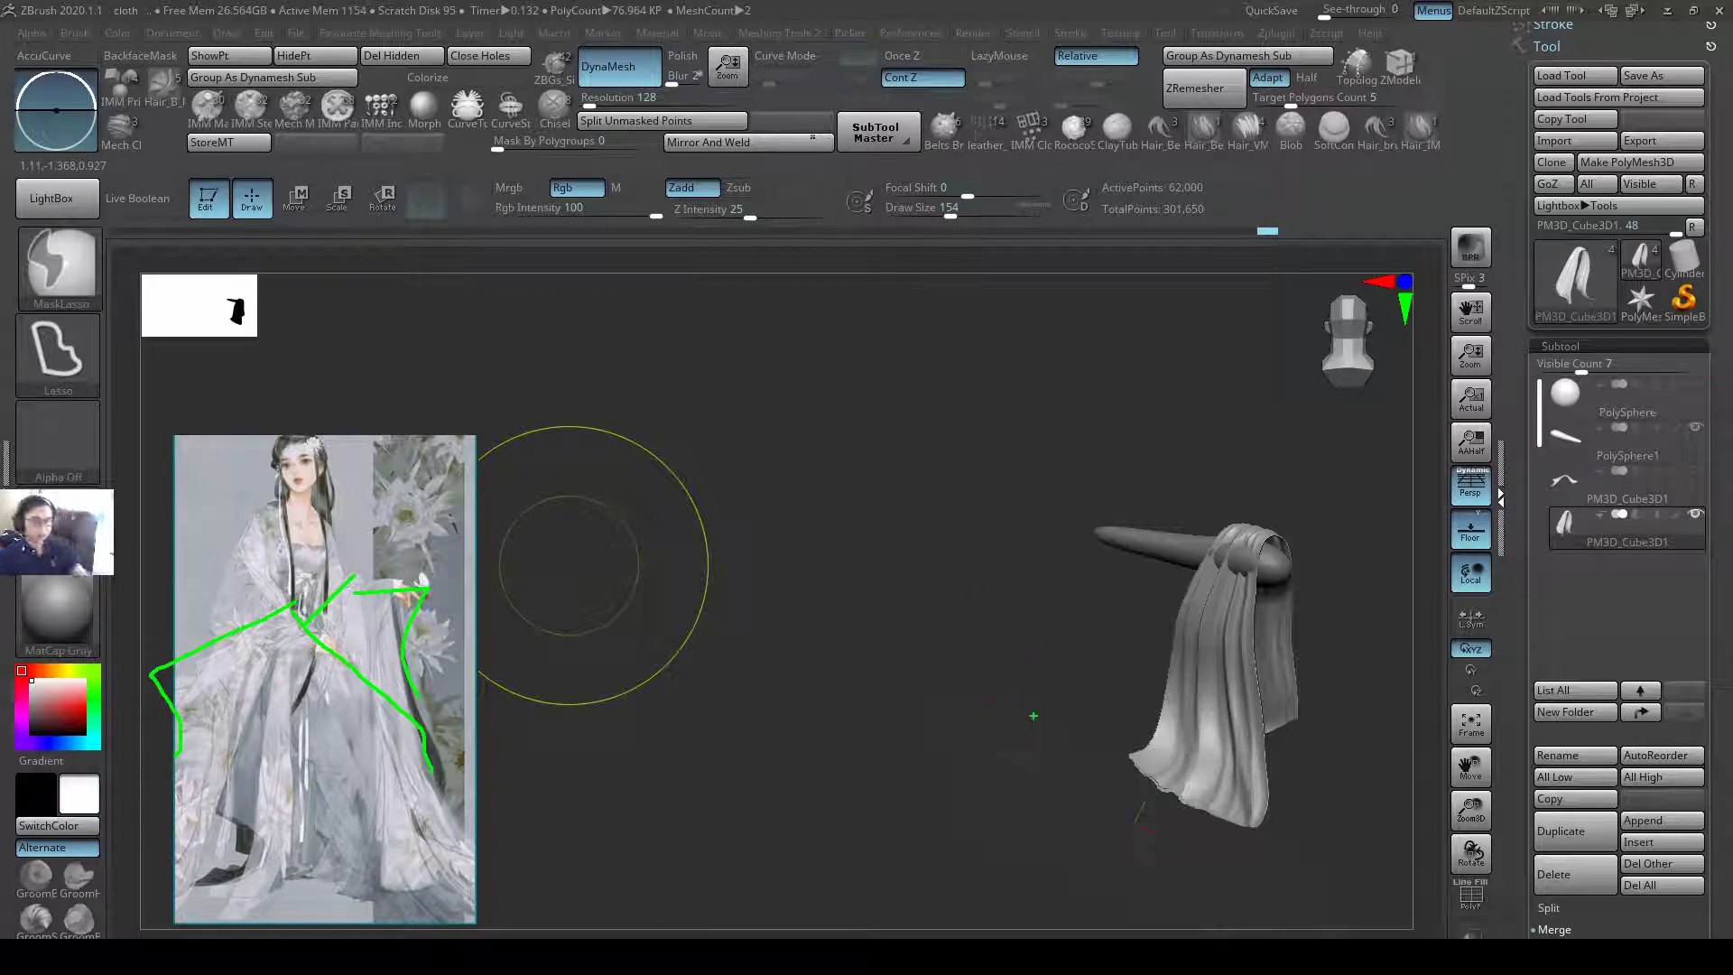
key(Escape)
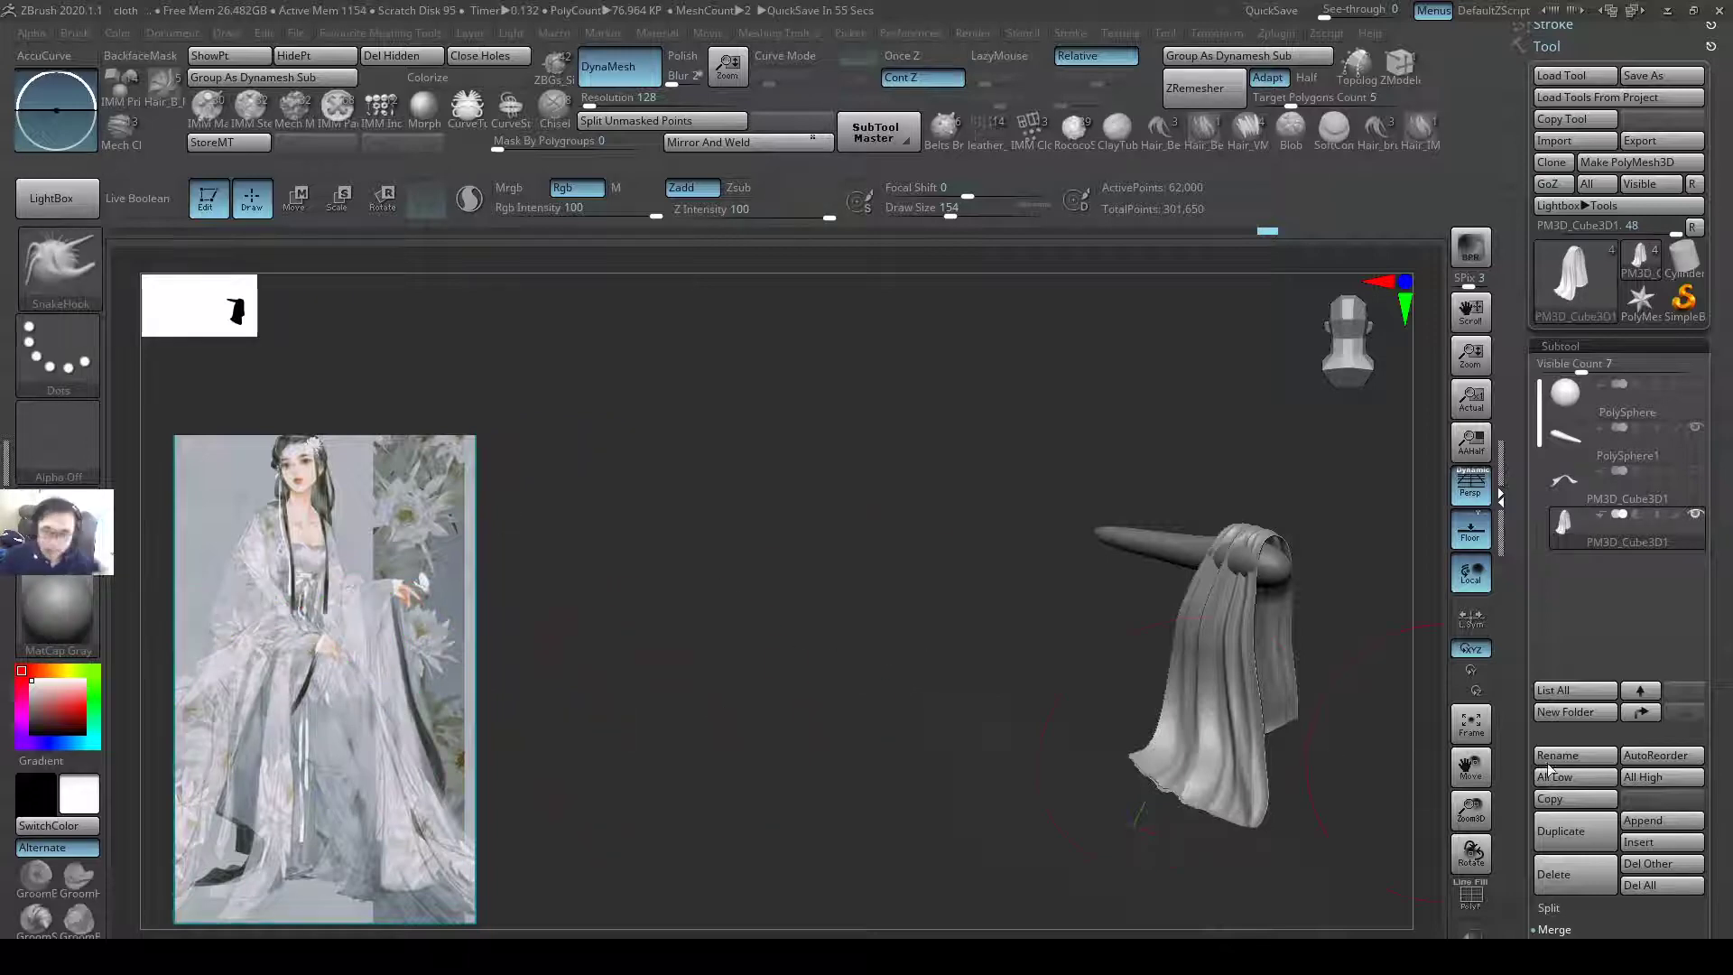